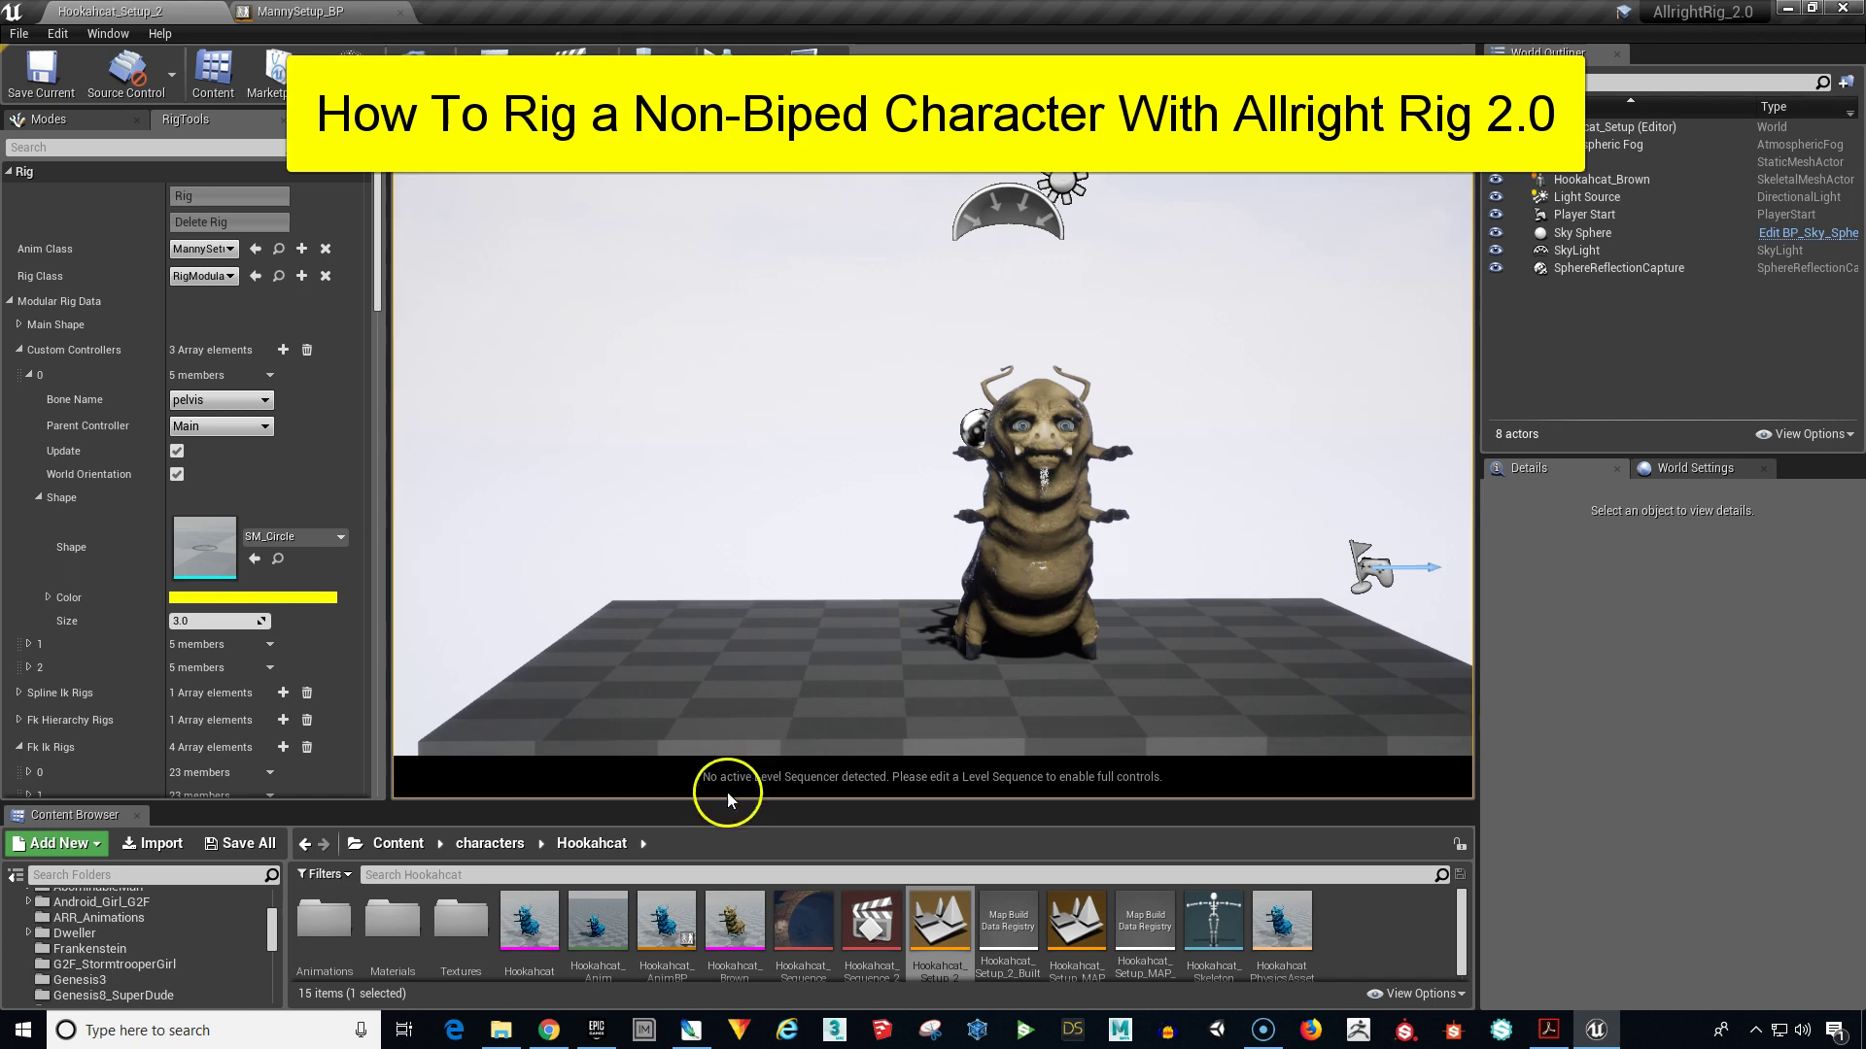
pyautogui.moveTo(533, 924); pyautogui.dragTo(799, 690)
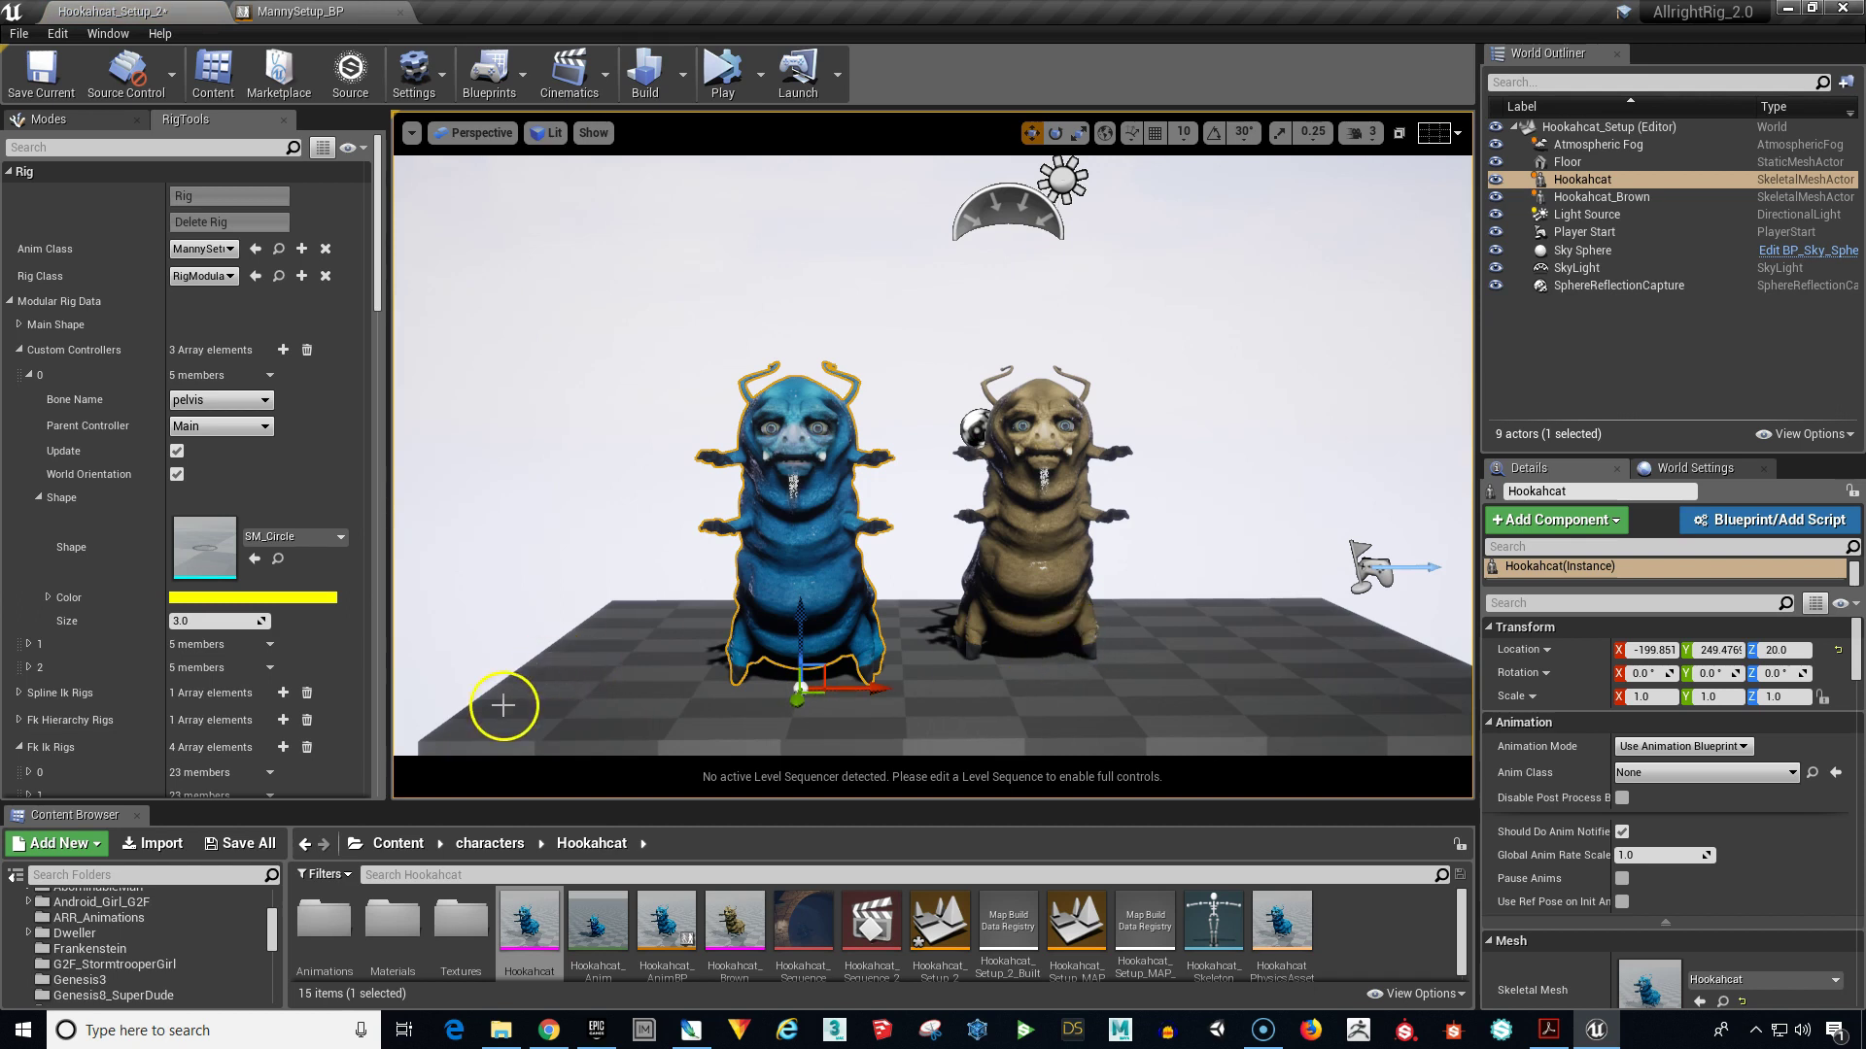
pyautogui.scroll(1, 563, 635)
pyautogui.scroll(1, 576, 629)
pyautogui.scroll(1, 598, 621)
pyautogui.scroll(1, 628, 610)
pyautogui.scroll(1, 629, 610)
pyautogui.scroll(1, 628, 610)
pyautogui.moveTo(628, 606)
pyautogui.mouseDown(button='middle')
pyautogui.moveTo(653, 614)
pyautogui.moveTo(629, 603)
pyautogui.mouseUp(button='middle')
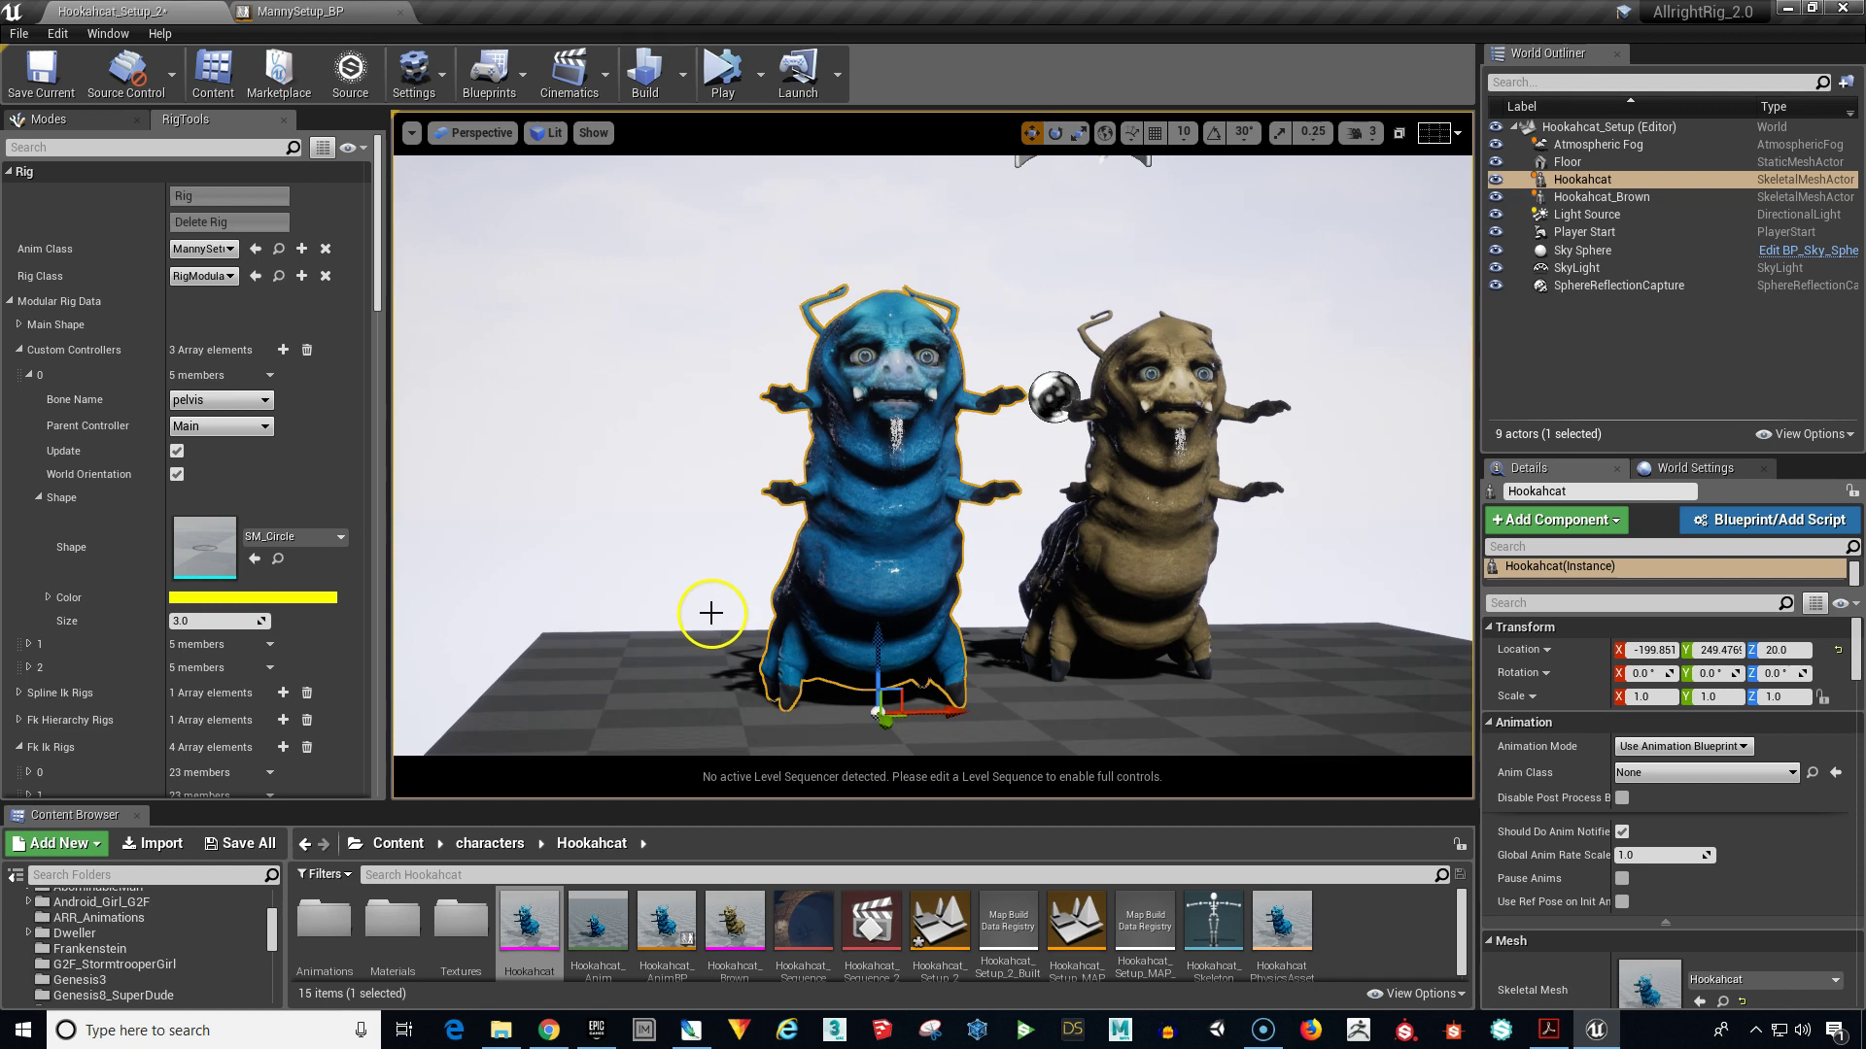
pyautogui.press('f')
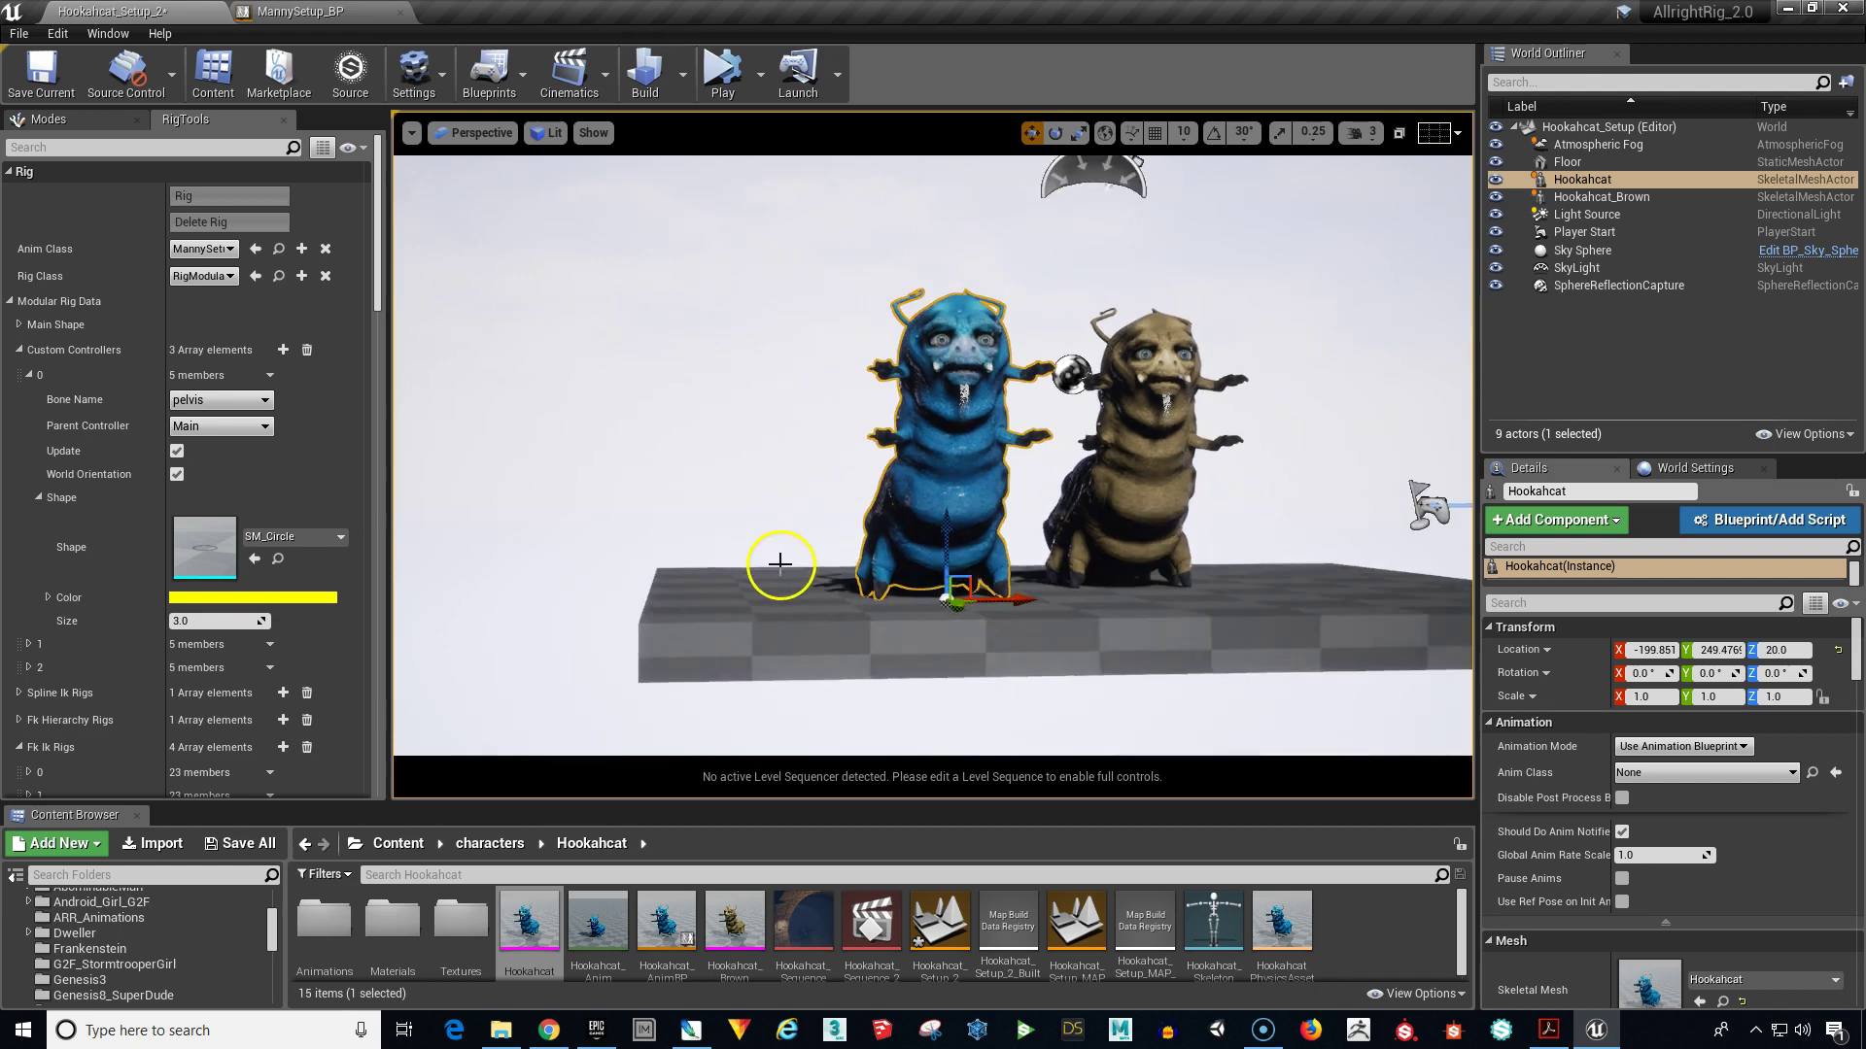
pyautogui.moveTo(780, 562)
pyautogui.keyDown('alt'); pyautogui.mouseDown()
pyautogui.moveTo(963, 653)
pyautogui.moveTo(902, 518)
pyautogui.moveTo(833, 516)
pyautogui.mouseUp(); pyautogui.keyUp('alt')
pyautogui.keyDown('alt'); pyautogui.moveTo(833, 516); pyautogui.dragTo(790, 514, button='right'); pyautogui.keyUp('alt')
pyautogui.keyDown('alt'); pyautogui.moveTo(791, 513); pyautogui.dragTo(740, 513); pyautogui.keyUp('alt')
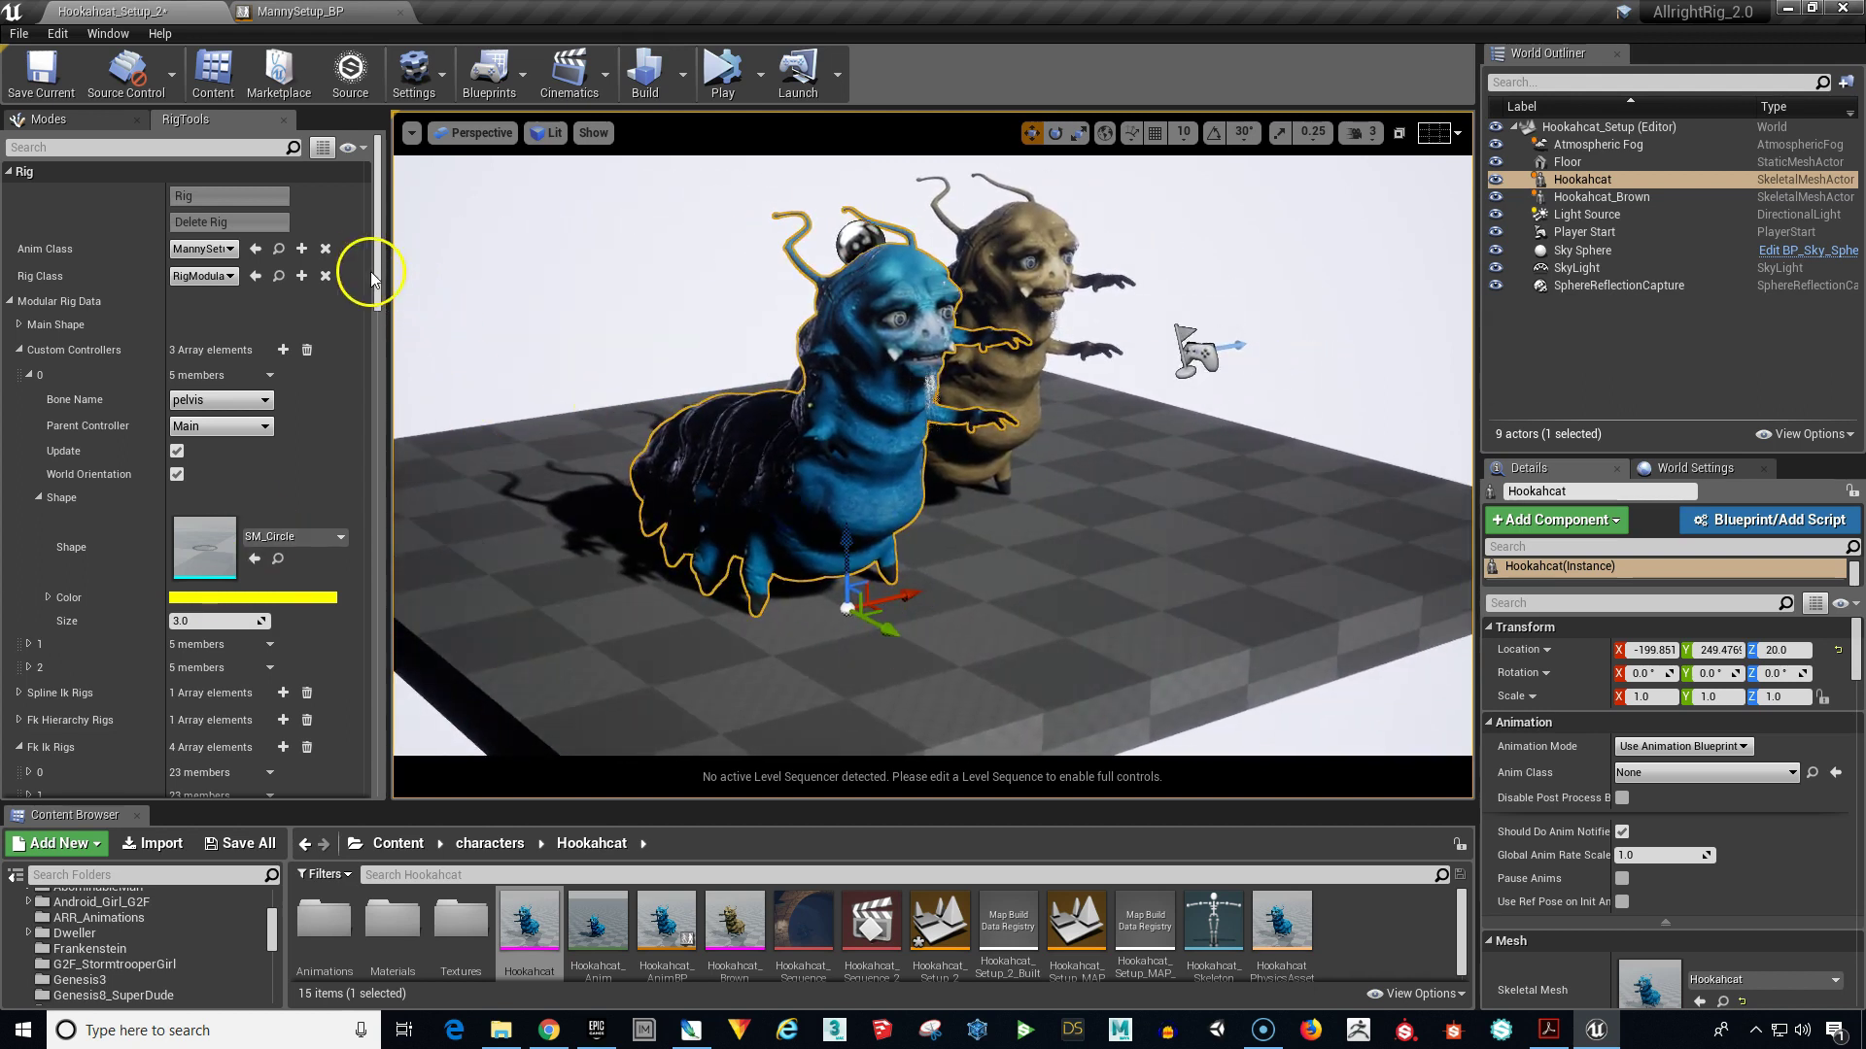
pyautogui.moveTo(377, 280); pyautogui.dragTo(377, 805)
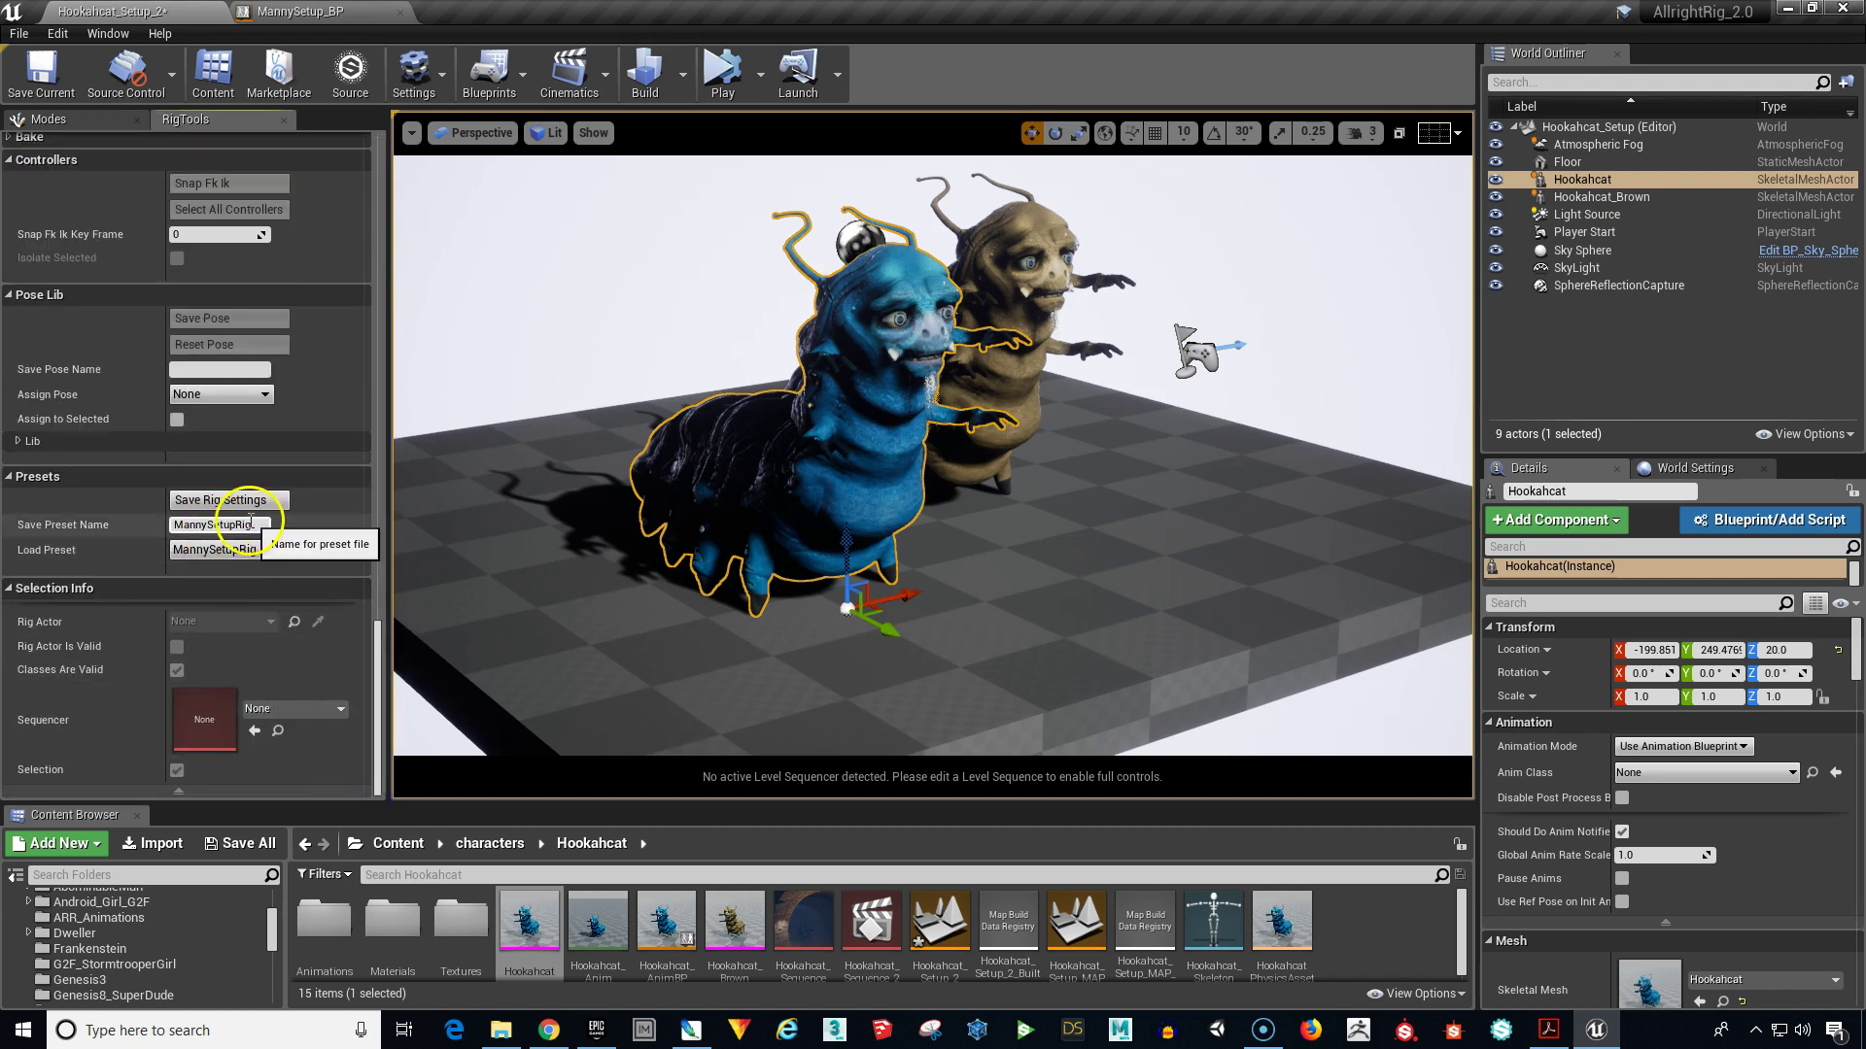
# Step: Clear the Save Preset Name field and load the HookahcatRig preset
pyautogui.click(231, 525)
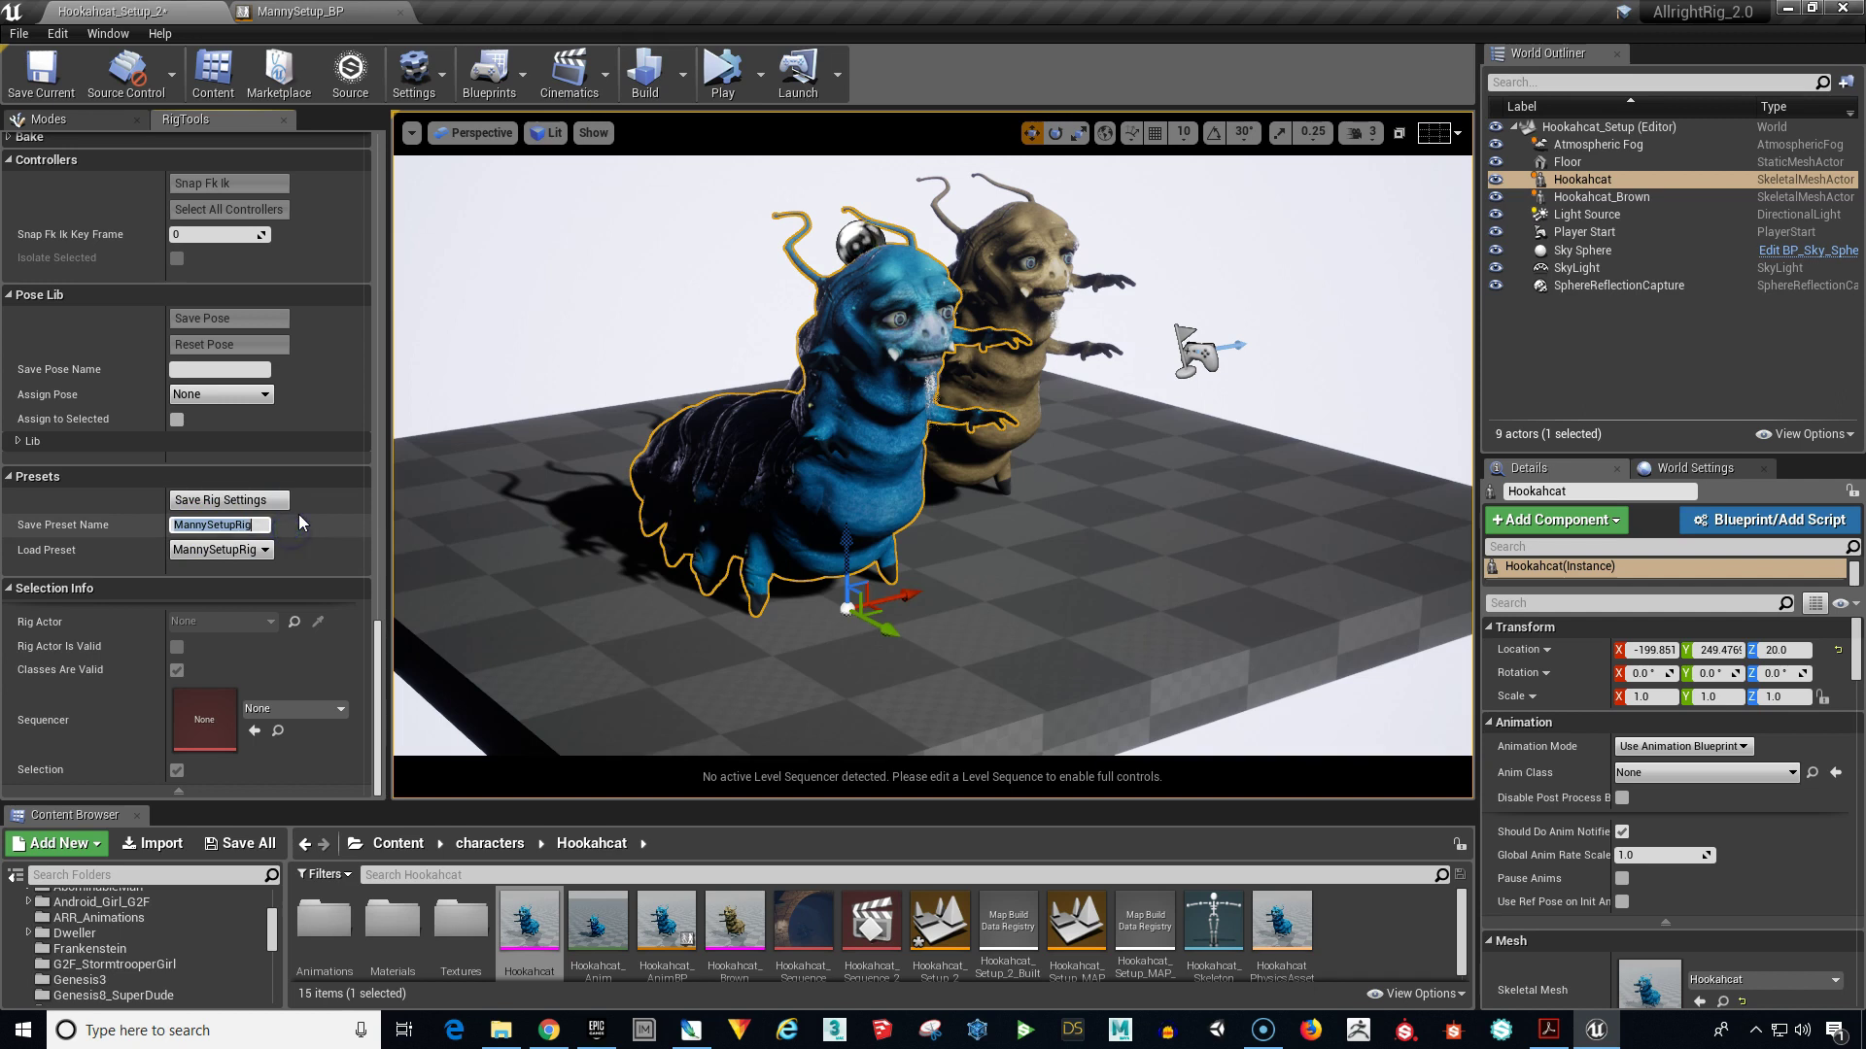
pyautogui.press('BackSpace')
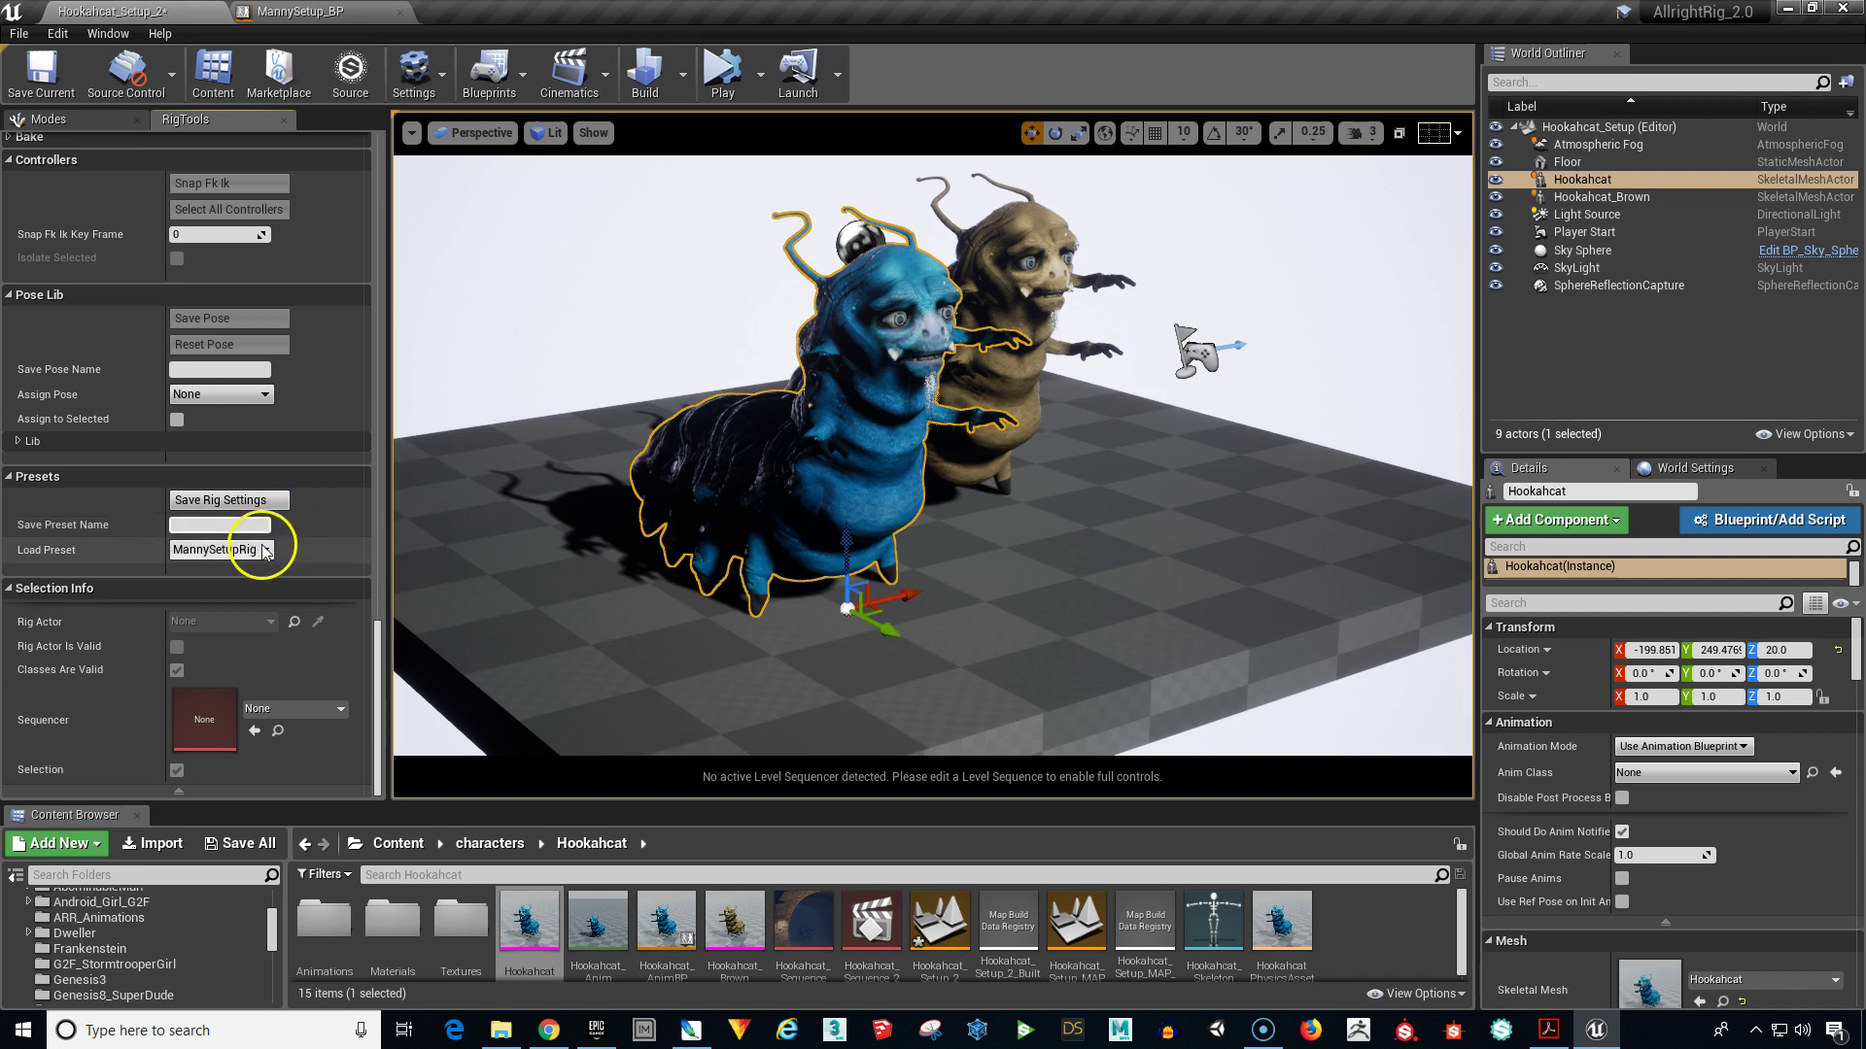
pyautogui.click(258, 554)
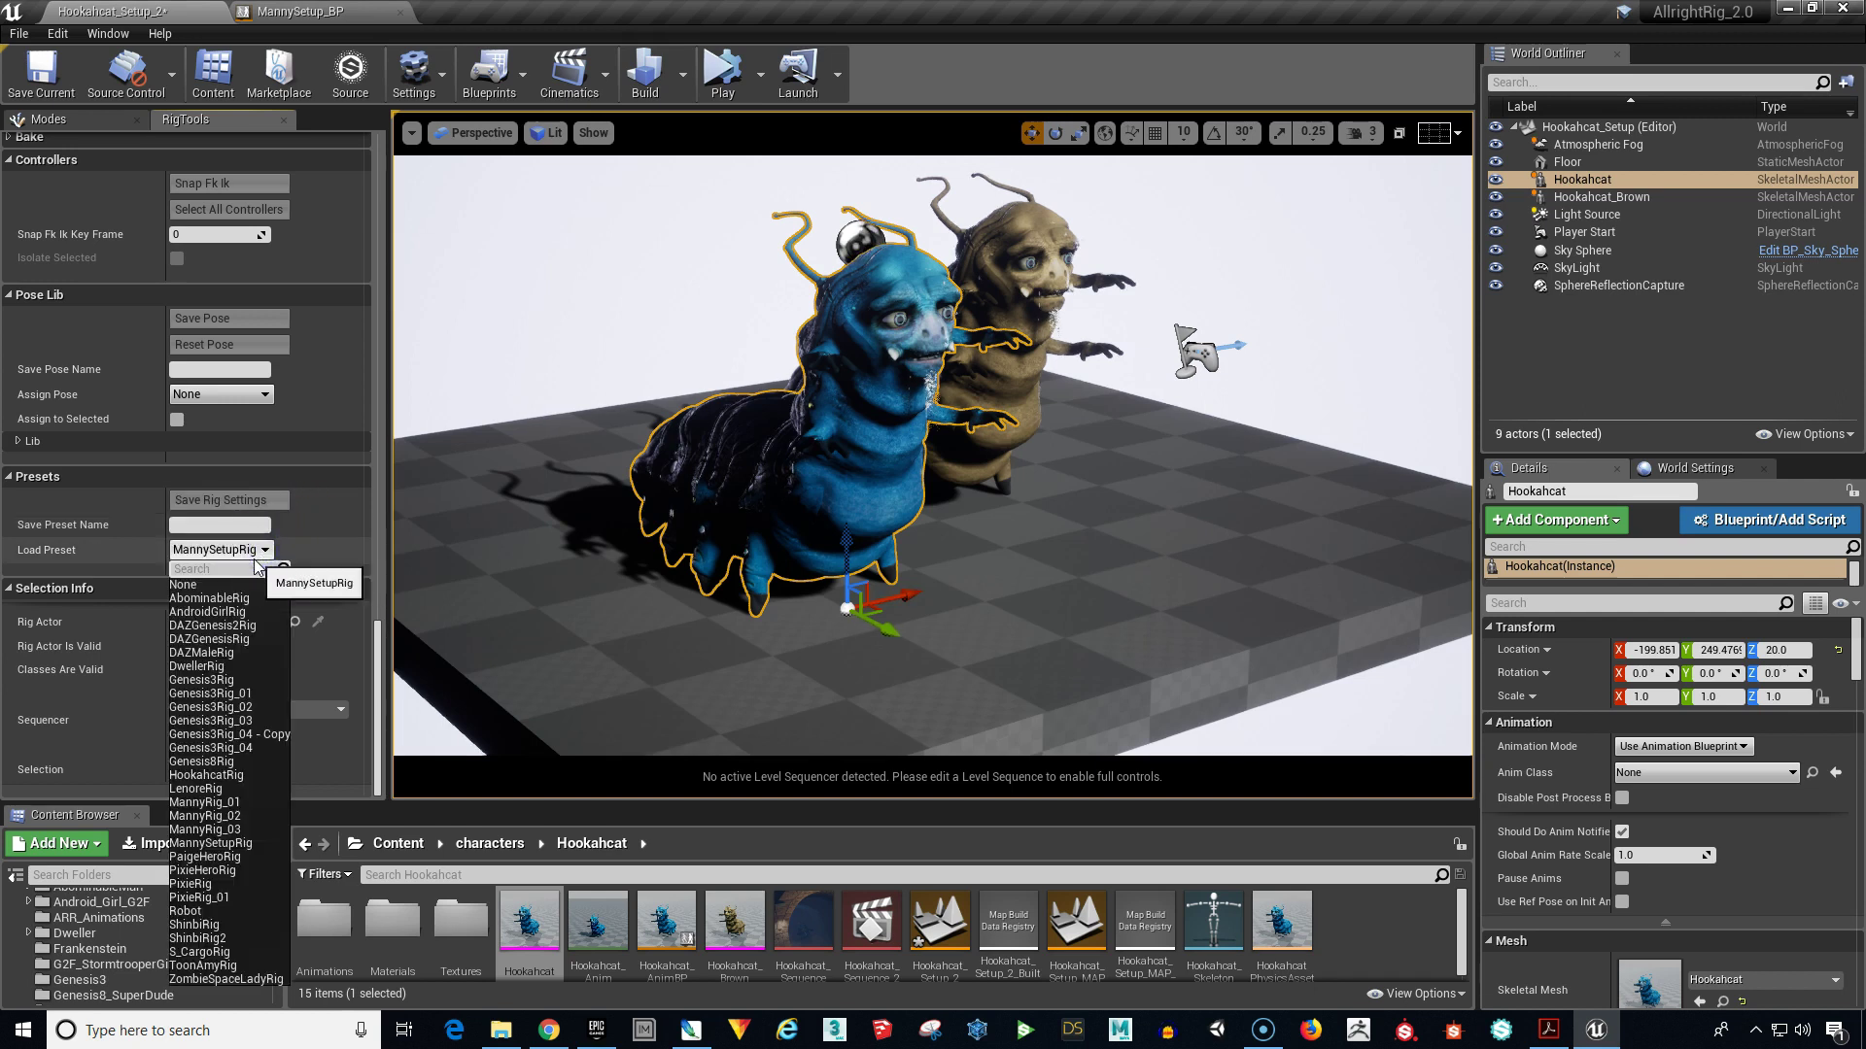
pyautogui.click(233, 777)
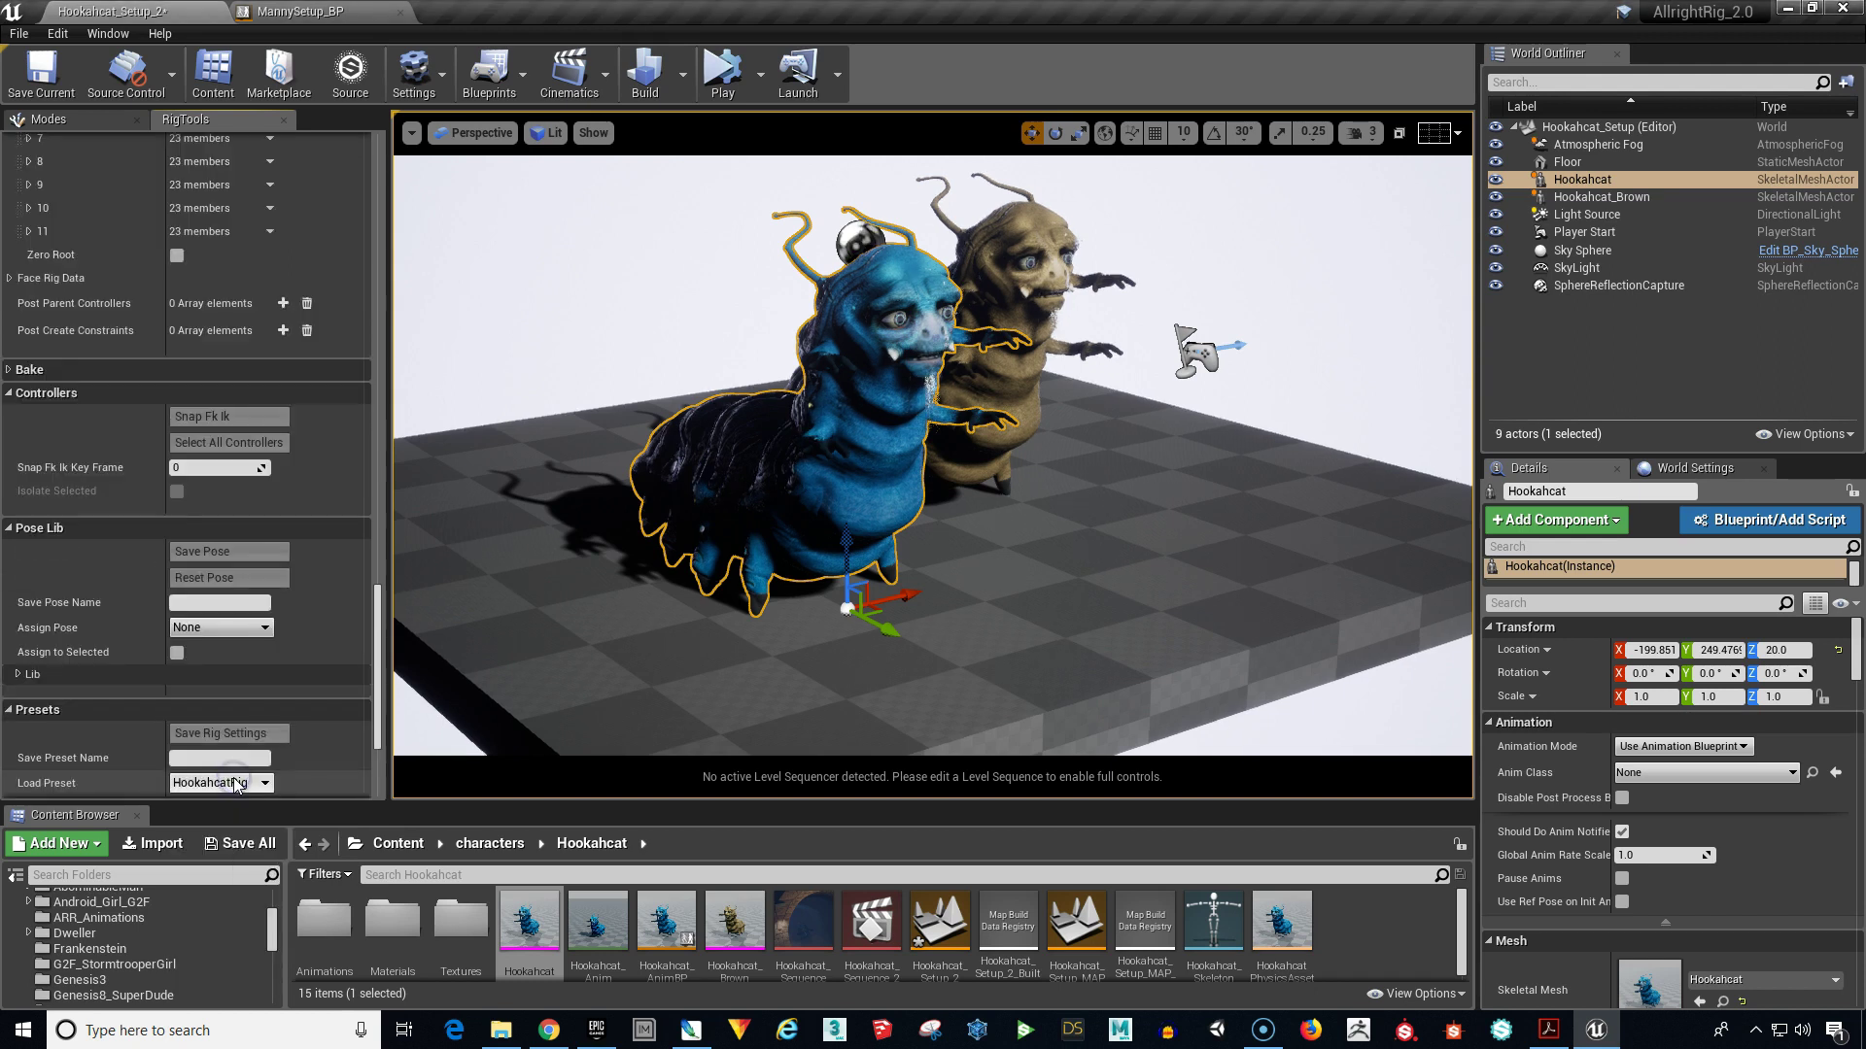
pyautogui.moveTo(376, 697)
pyautogui.mouseDown()
pyautogui.moveTo(378, 733)
pyautogui.moveTo(376, 399)
pyautogui.moveTo(409, 241)
pyautogui.mouseUp()
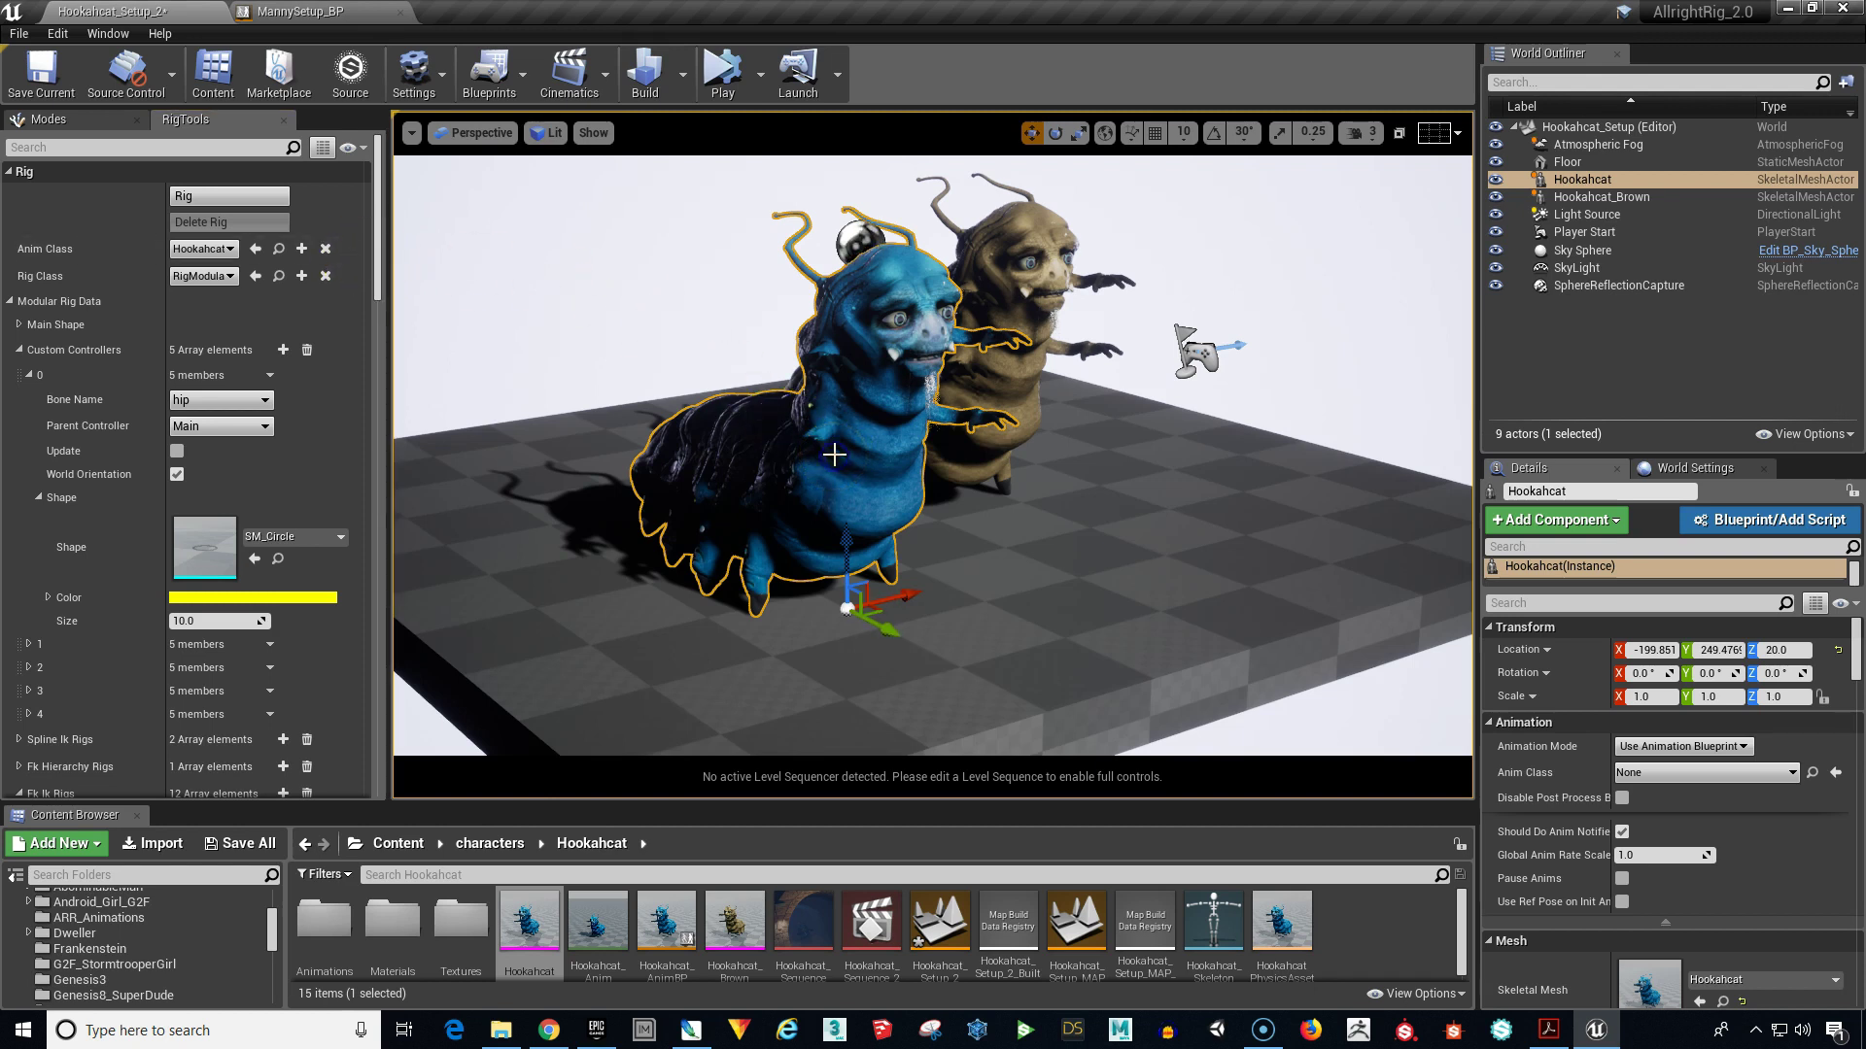
# Step: Generate rig controllers on the blue Hookahcat and delete Hookahcat_Brown
pyautogui.click(1580, 180)
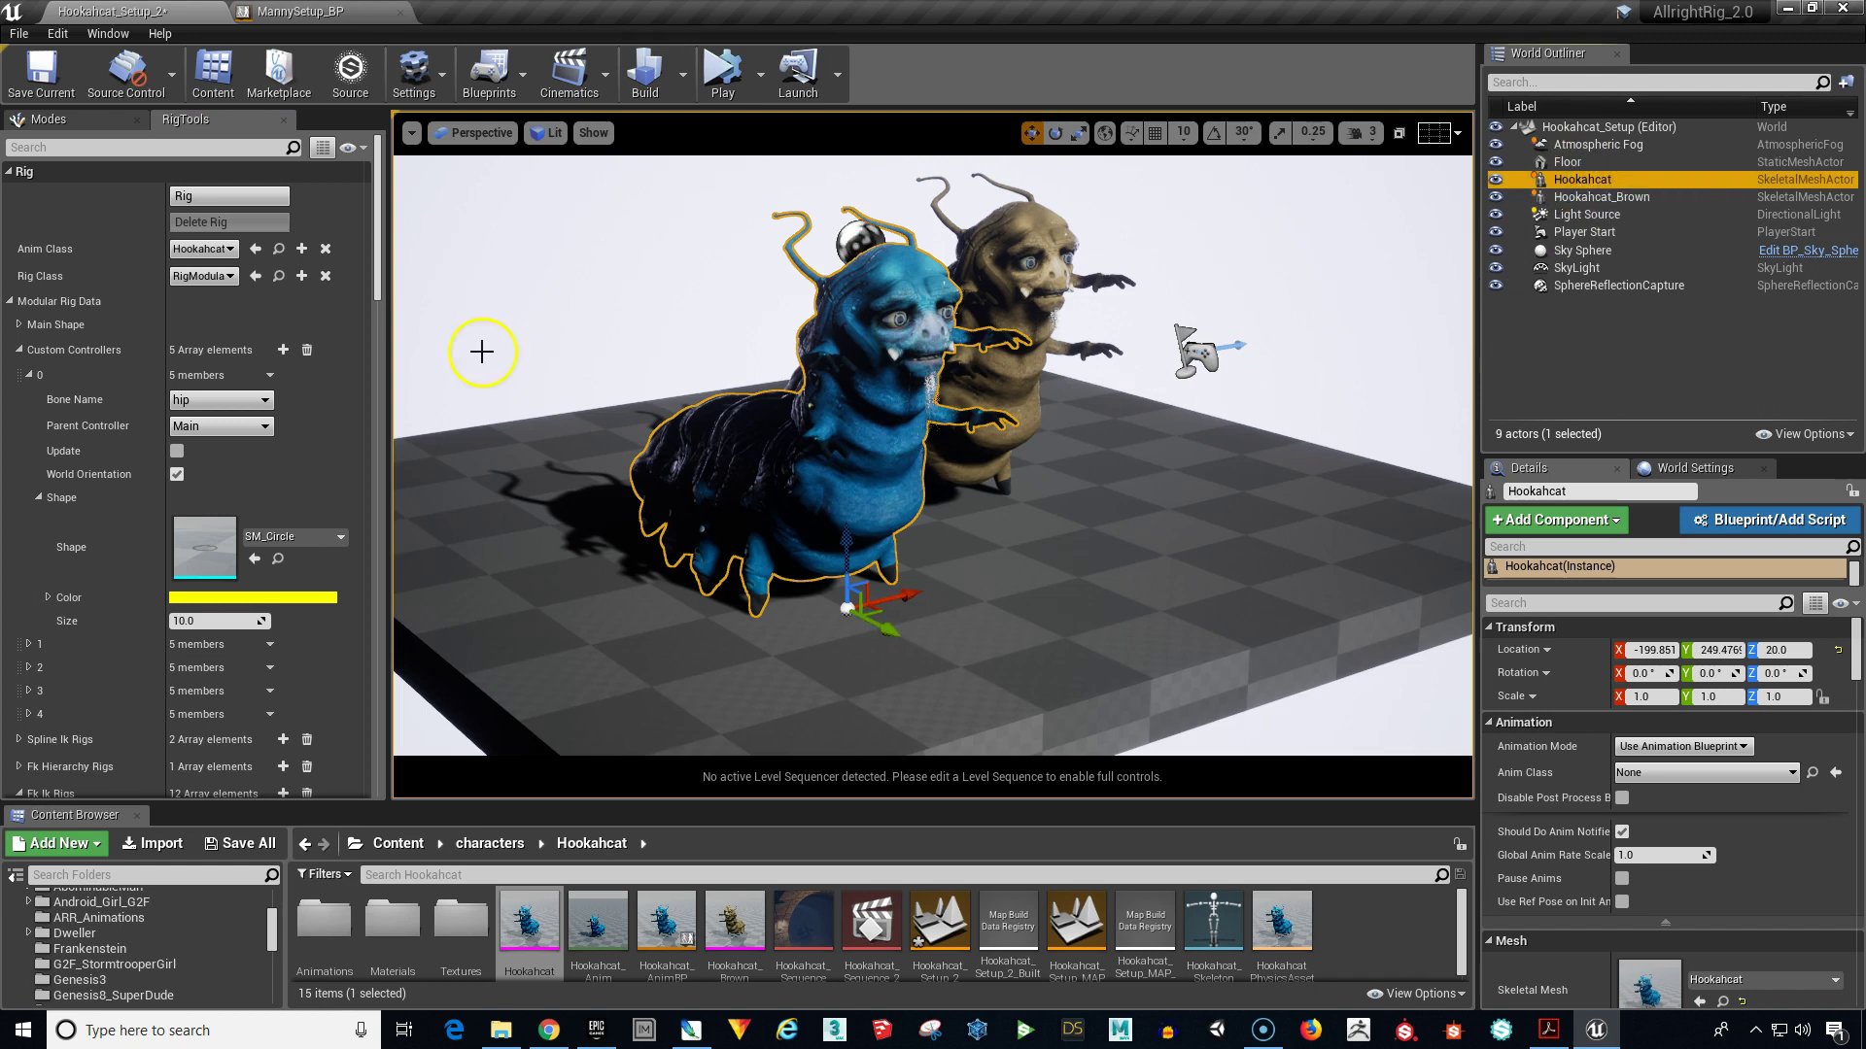
pyautogui.click(210, 198)
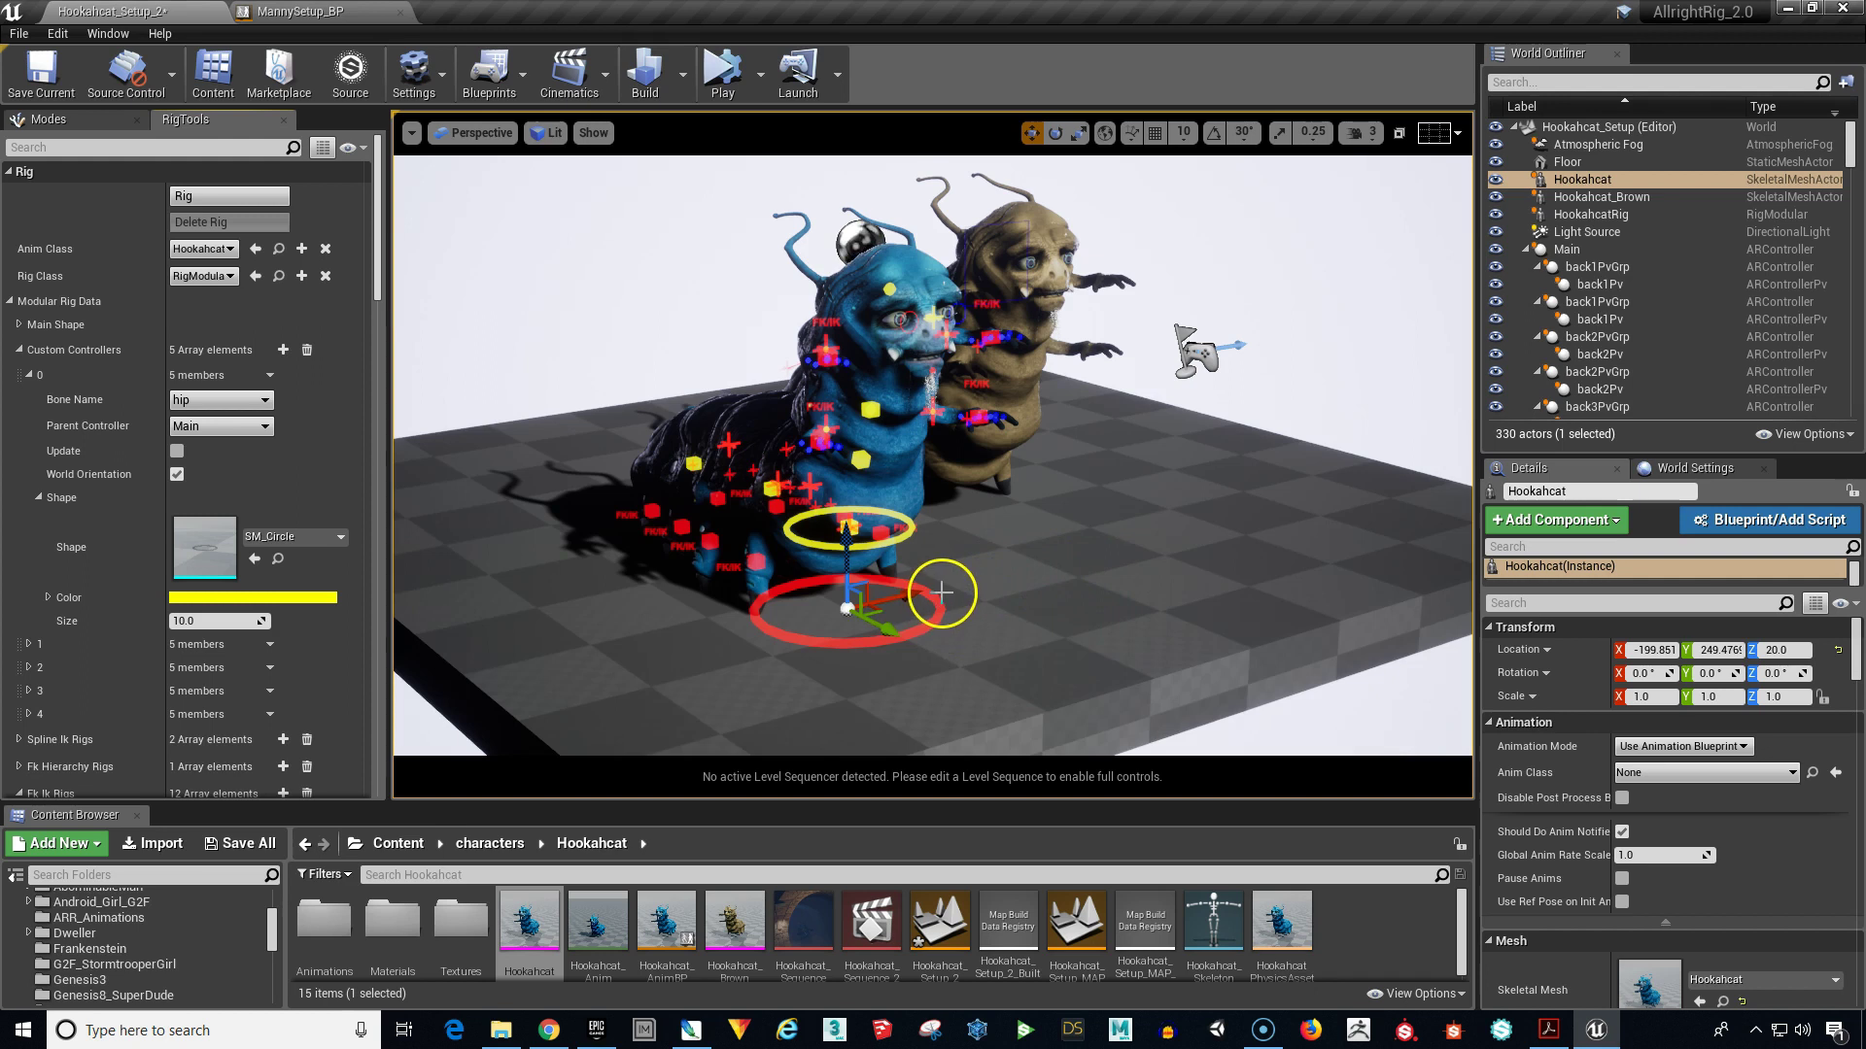
pyautogui.click(1029, 236)
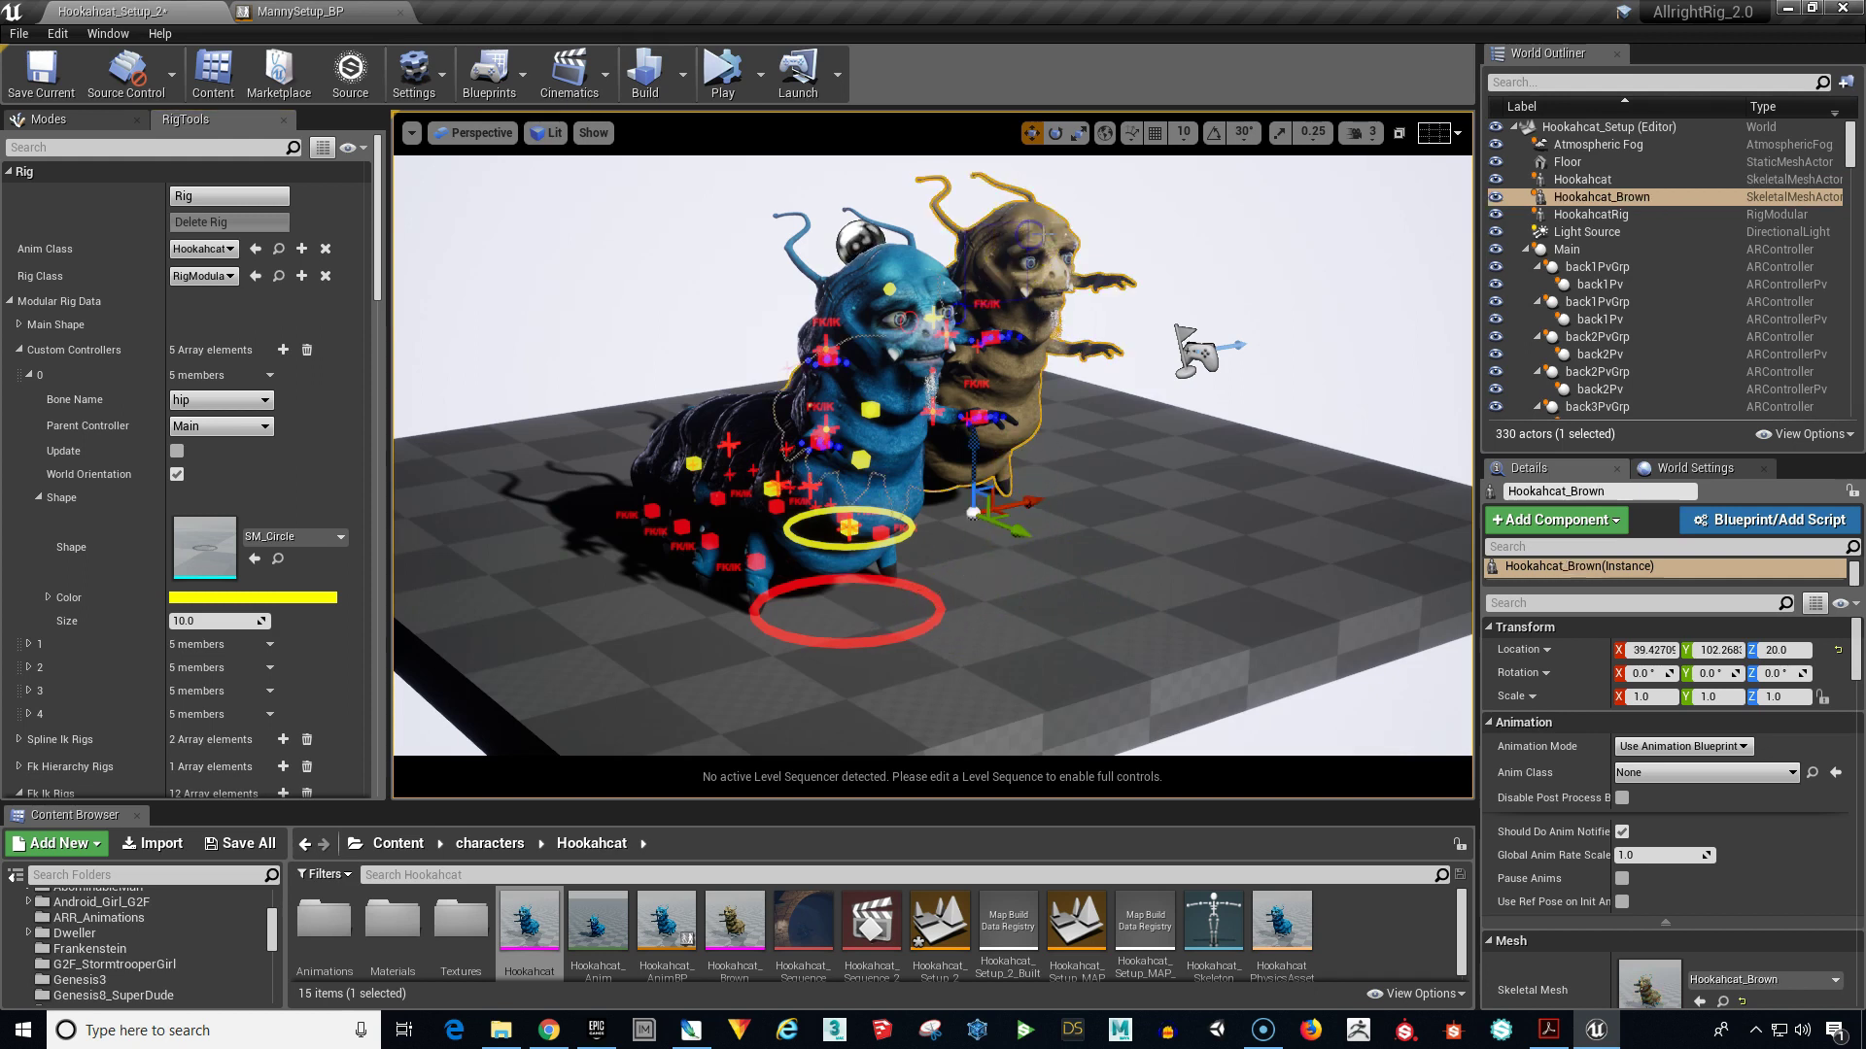
pyautogui.press('Delete')
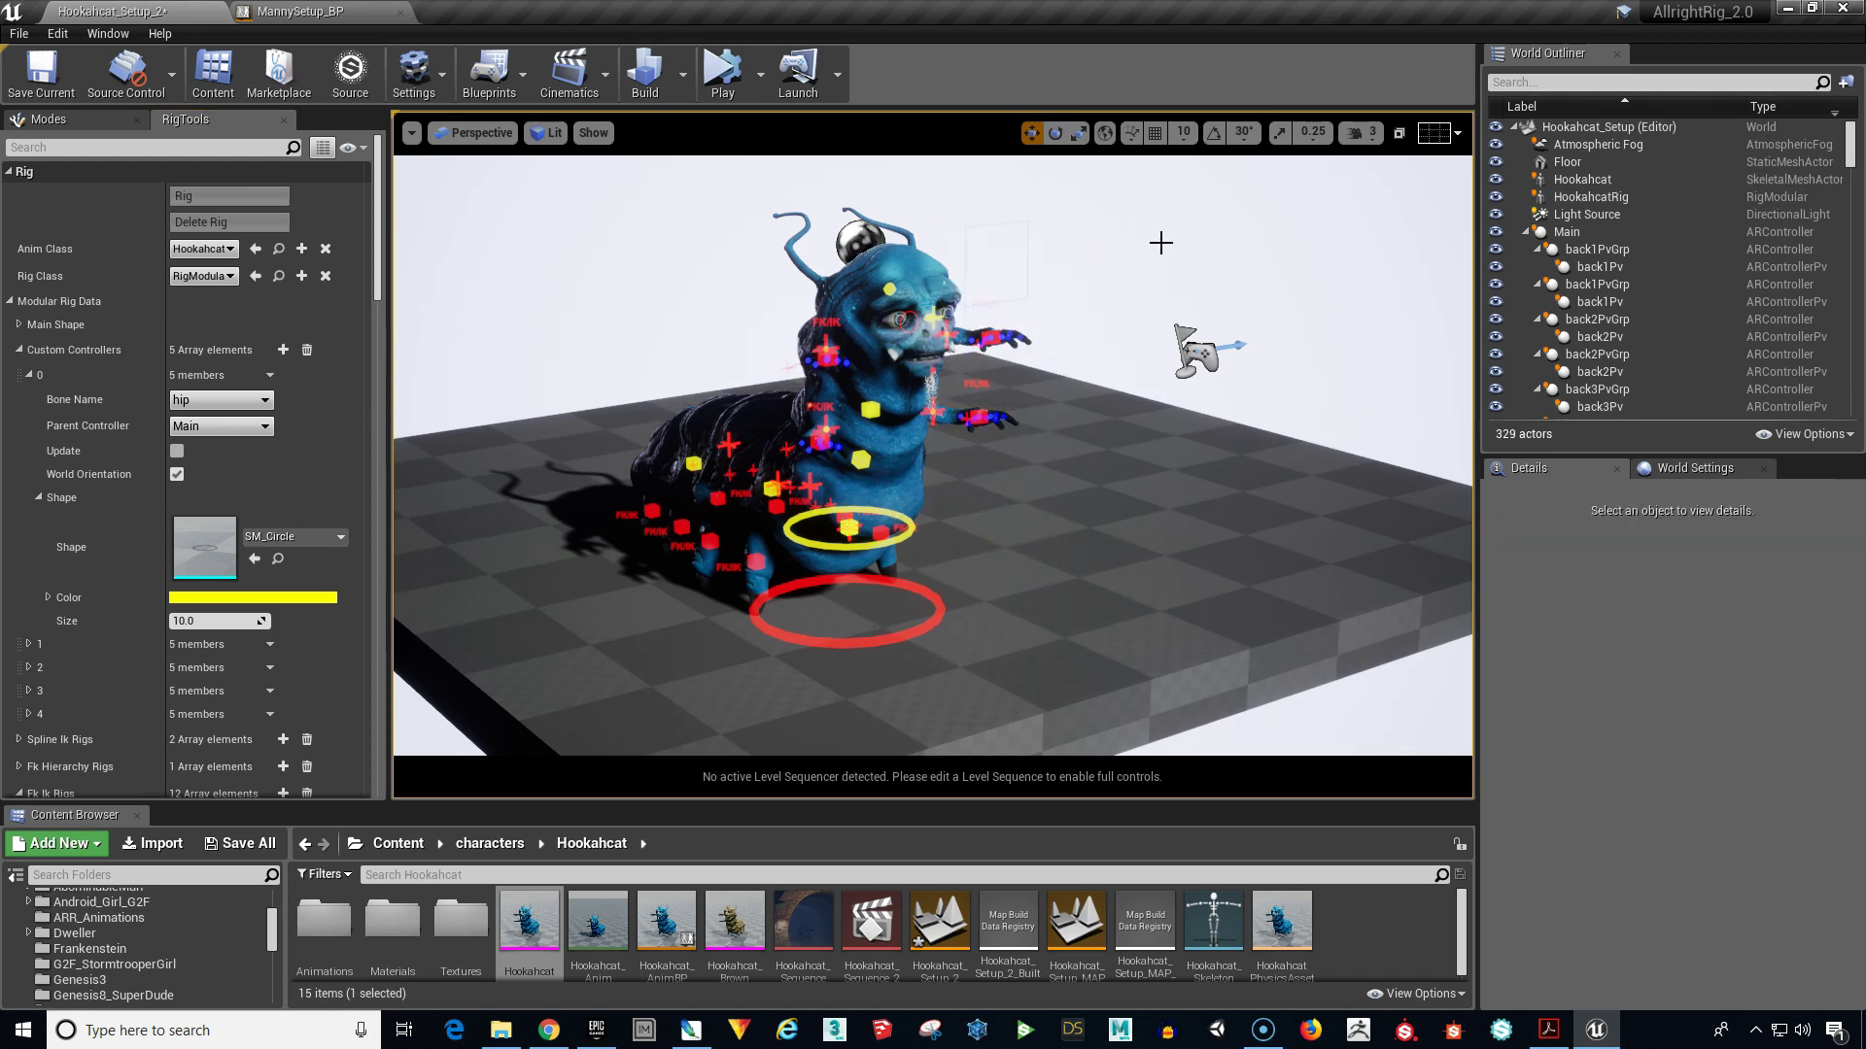
# Step: Slide the Hookahcat right with its red Main ring, then orbit around it
pyautogui.click(920, 633)
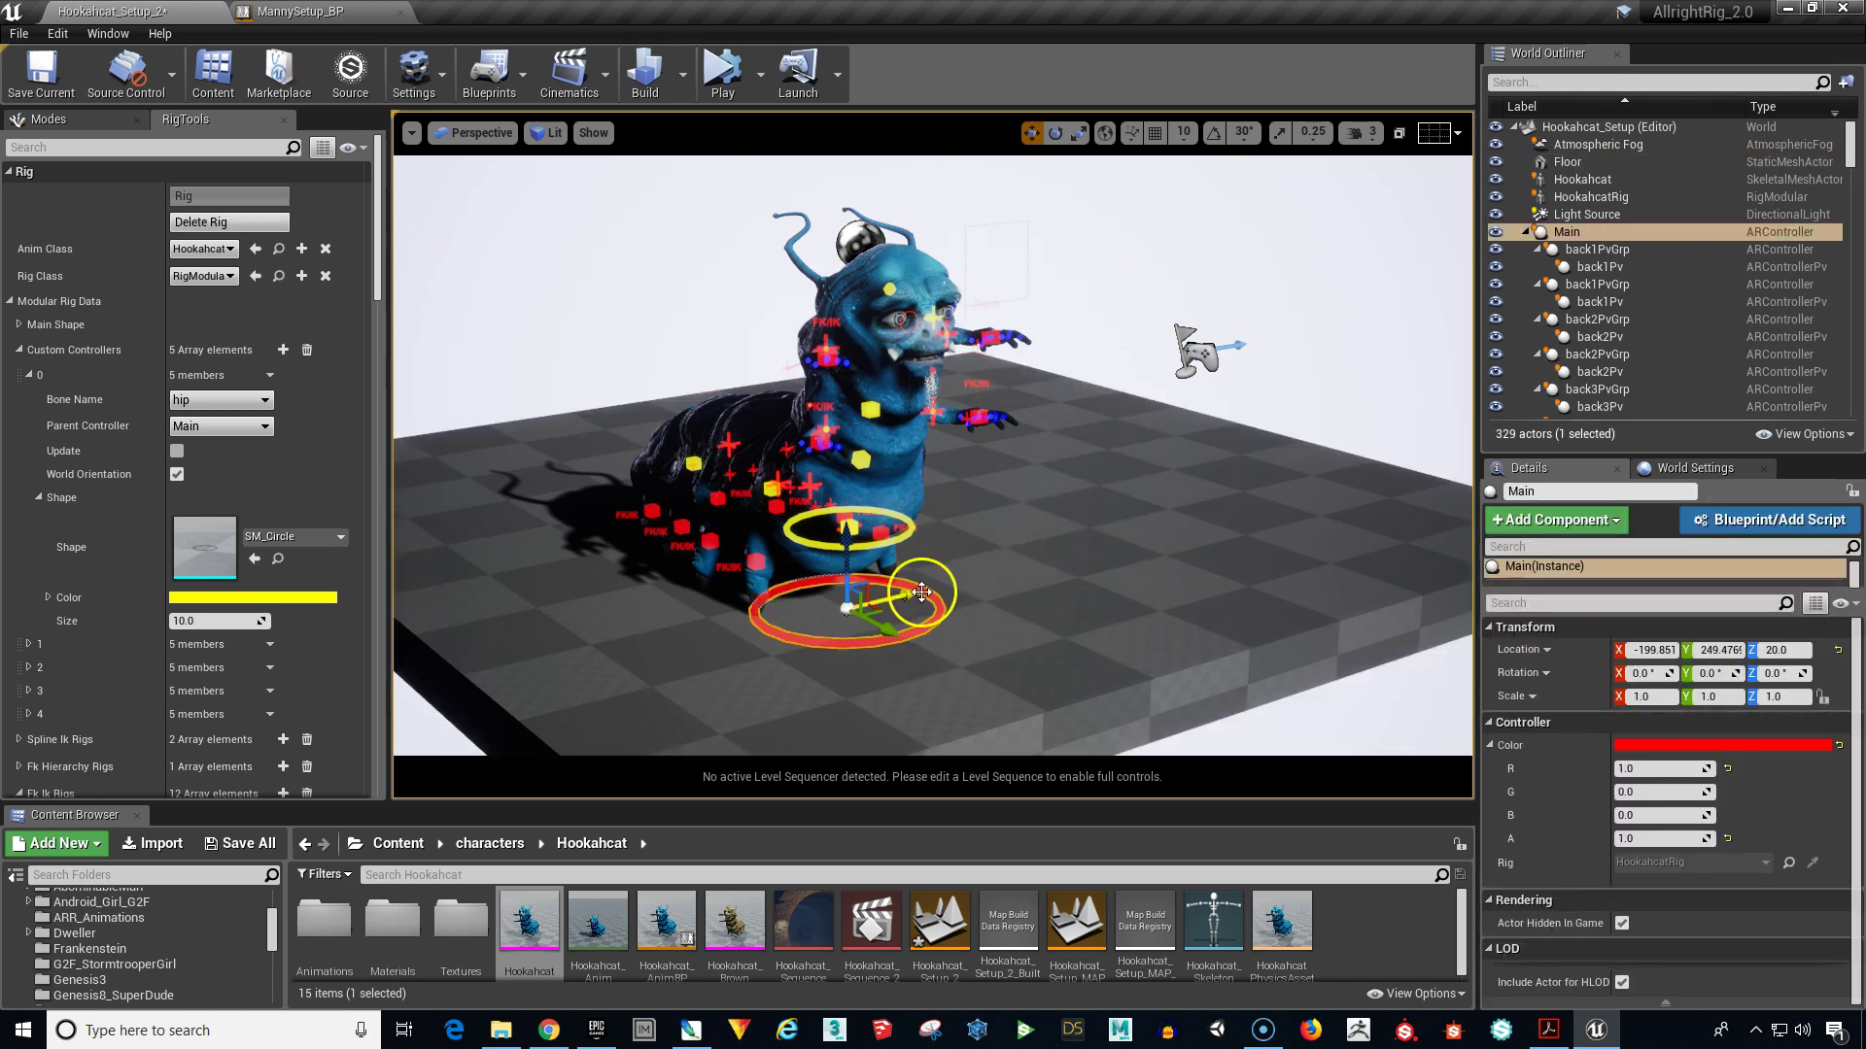
pyautogui.moveTo(922, 592); pyautogui.dragTo(1068, 514)
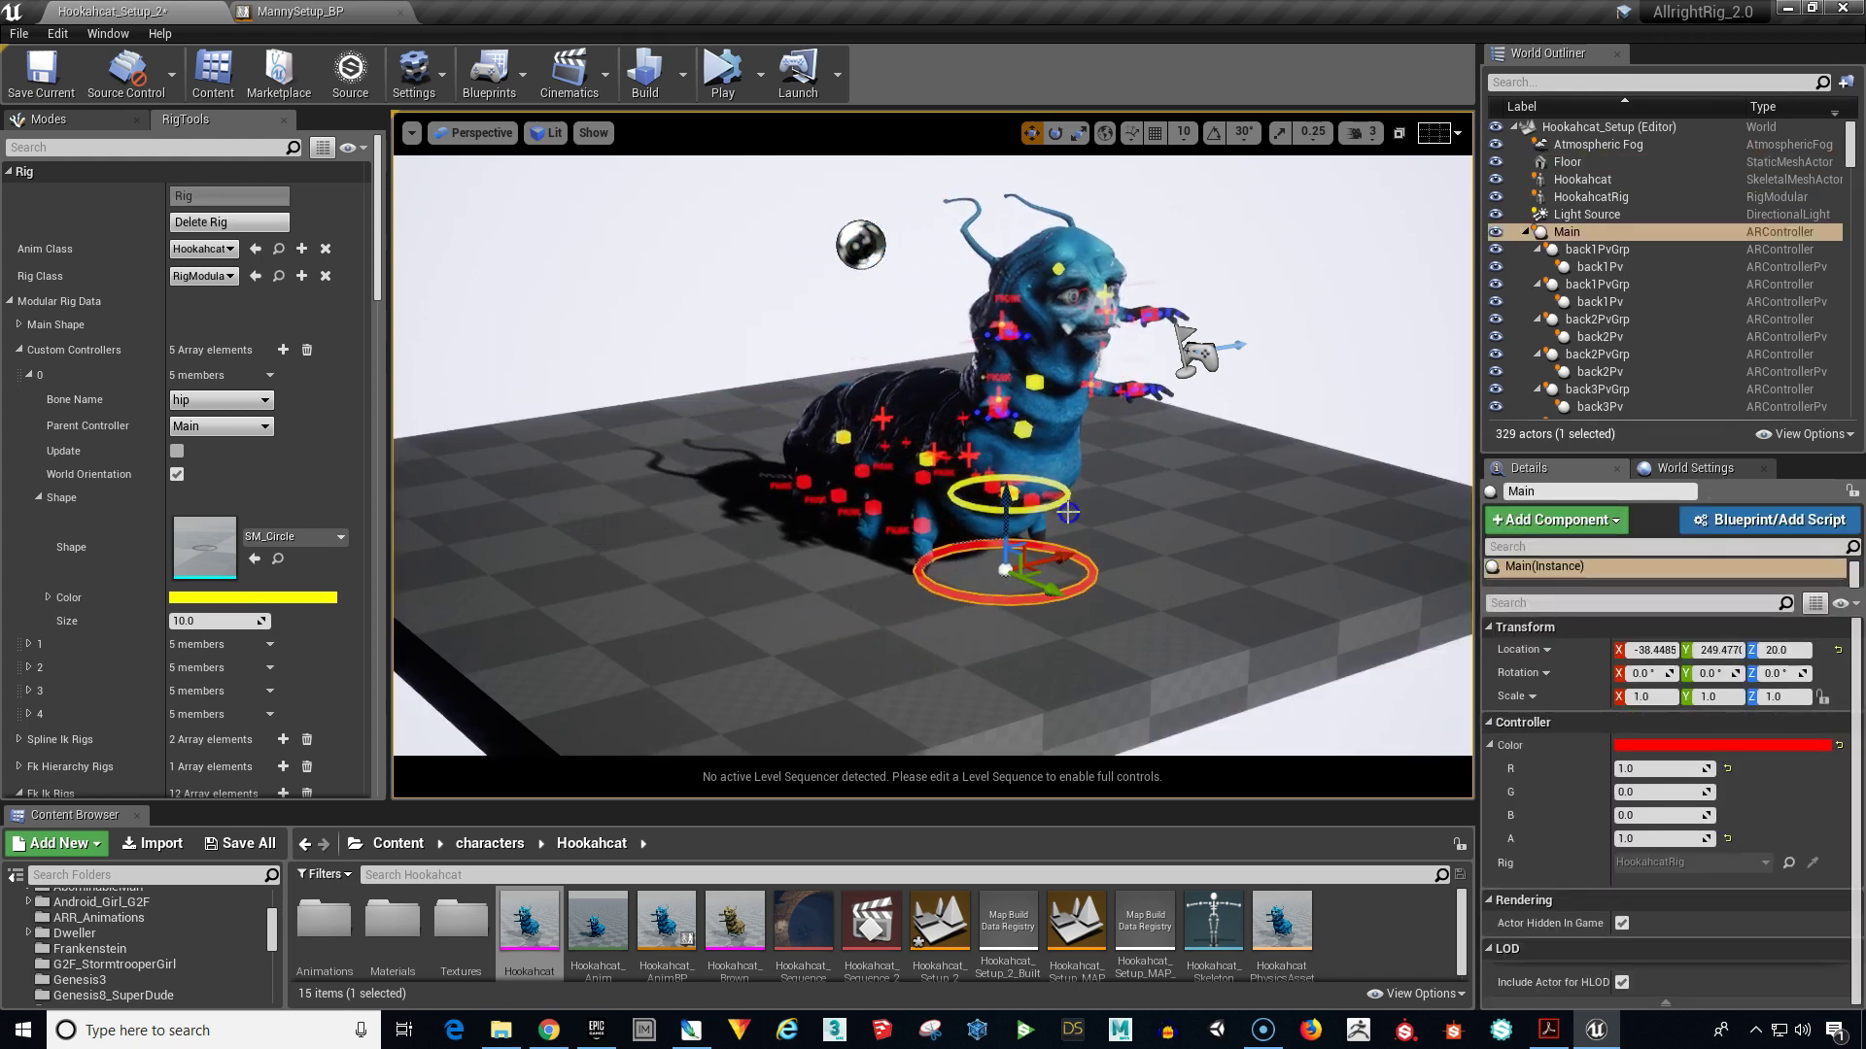
pyautogui.press('f')
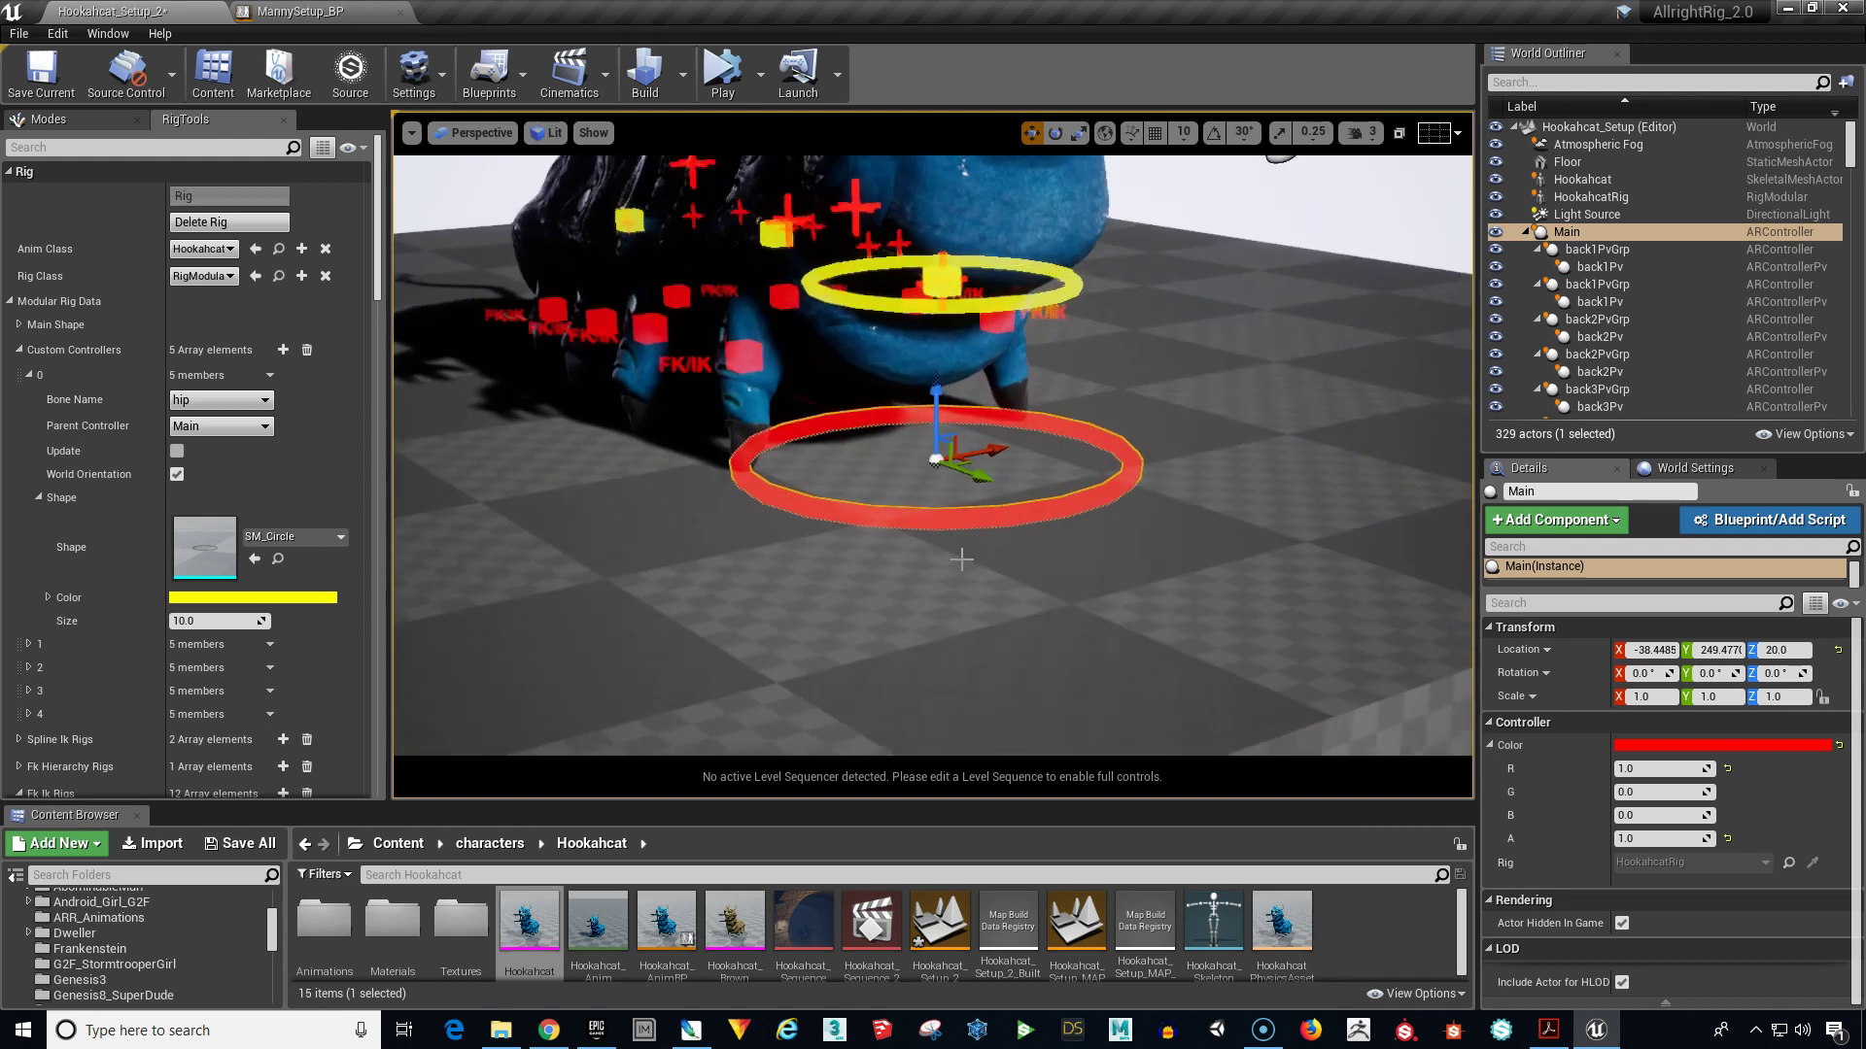
pyautogui.moveTo(953, 589)
pyautogui.keyDown('alt'); pyautogui.mouseDown()
pyautogui.moveTo(904, 617)
pyautogui.moveTo(803, 612)
pyautogui.mouseUp(); pyautogui.keyUp('alt')
pyautogui.moveTo(977, 577)
pyautogui.keyDown('alt'); pyautogui.mouseDown()
pyautogui.moveTo(742, 624)
pyautogui.moveTo(1341, 326)
pyautogui.moveTo(1324, 338)
pyautogui.mouseUp(); pyautogui.keyUp('alt')
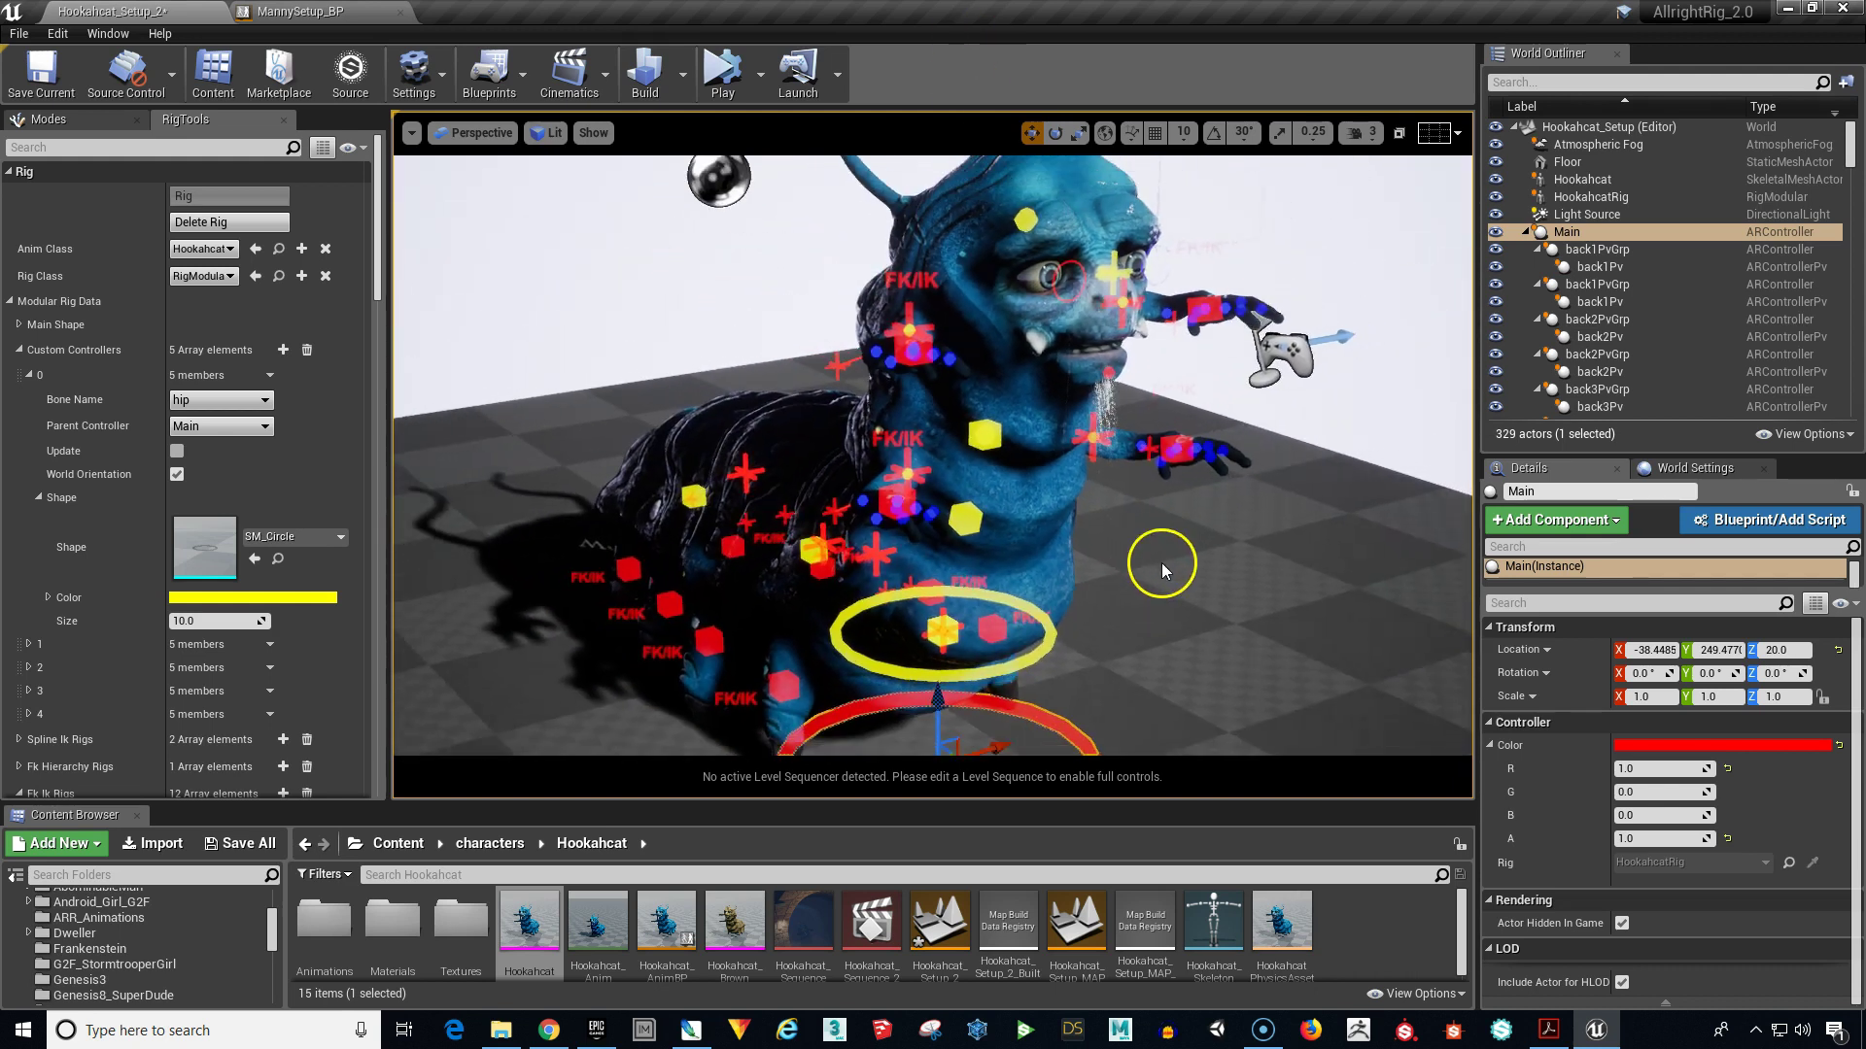
pyautogui.keyDown('alt'); pyautogui.moveTo(1162, 563); pyautogui.dragTo(788, 569); pyautogui.keyUp('alt')
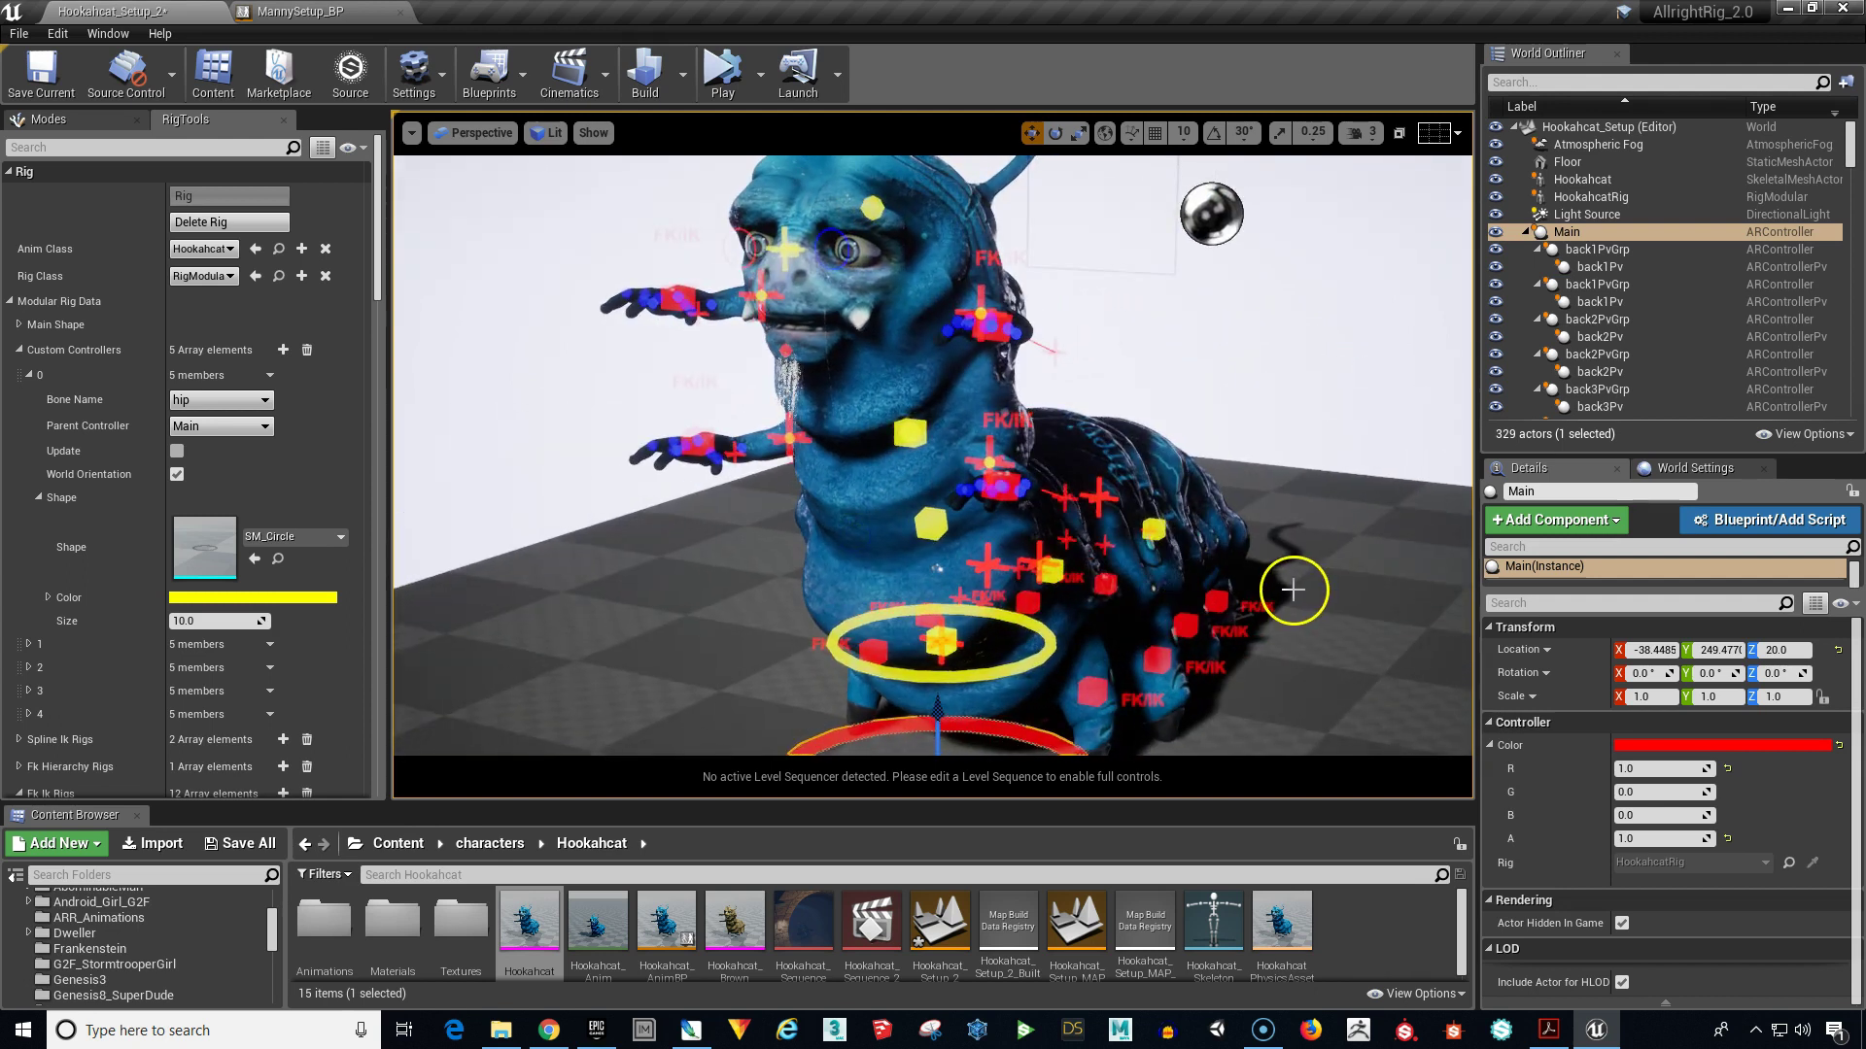
pyautogui.moveTo(1315, 616)
pyautogui.keyDown('alt'); pyautogui.mouseDown()
pyautogui.moveTo(1443, 627)
pyautogui.moveTo(1304, 639)
pyautogui.mouseUp(); pyautogui.keyUp('alt')
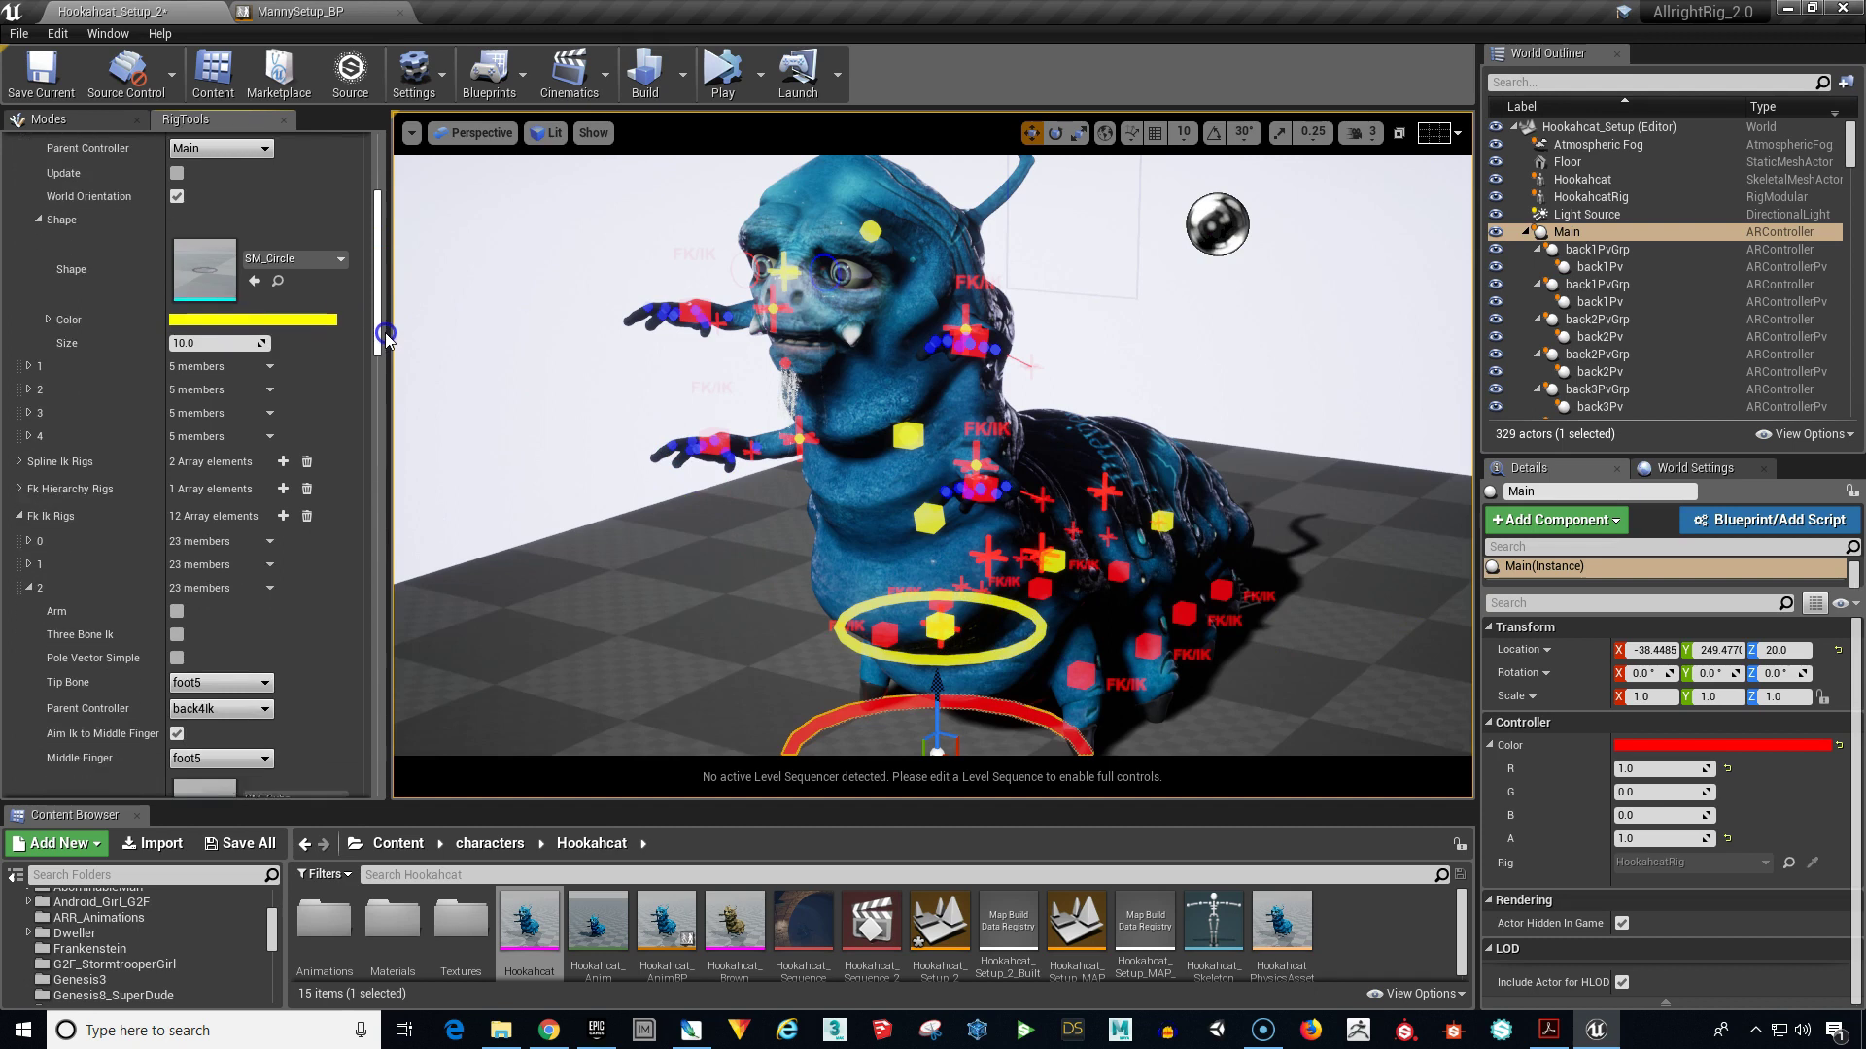
pyautogui.moveTo(380, 287); pyautogui.dragTo(385, 361)
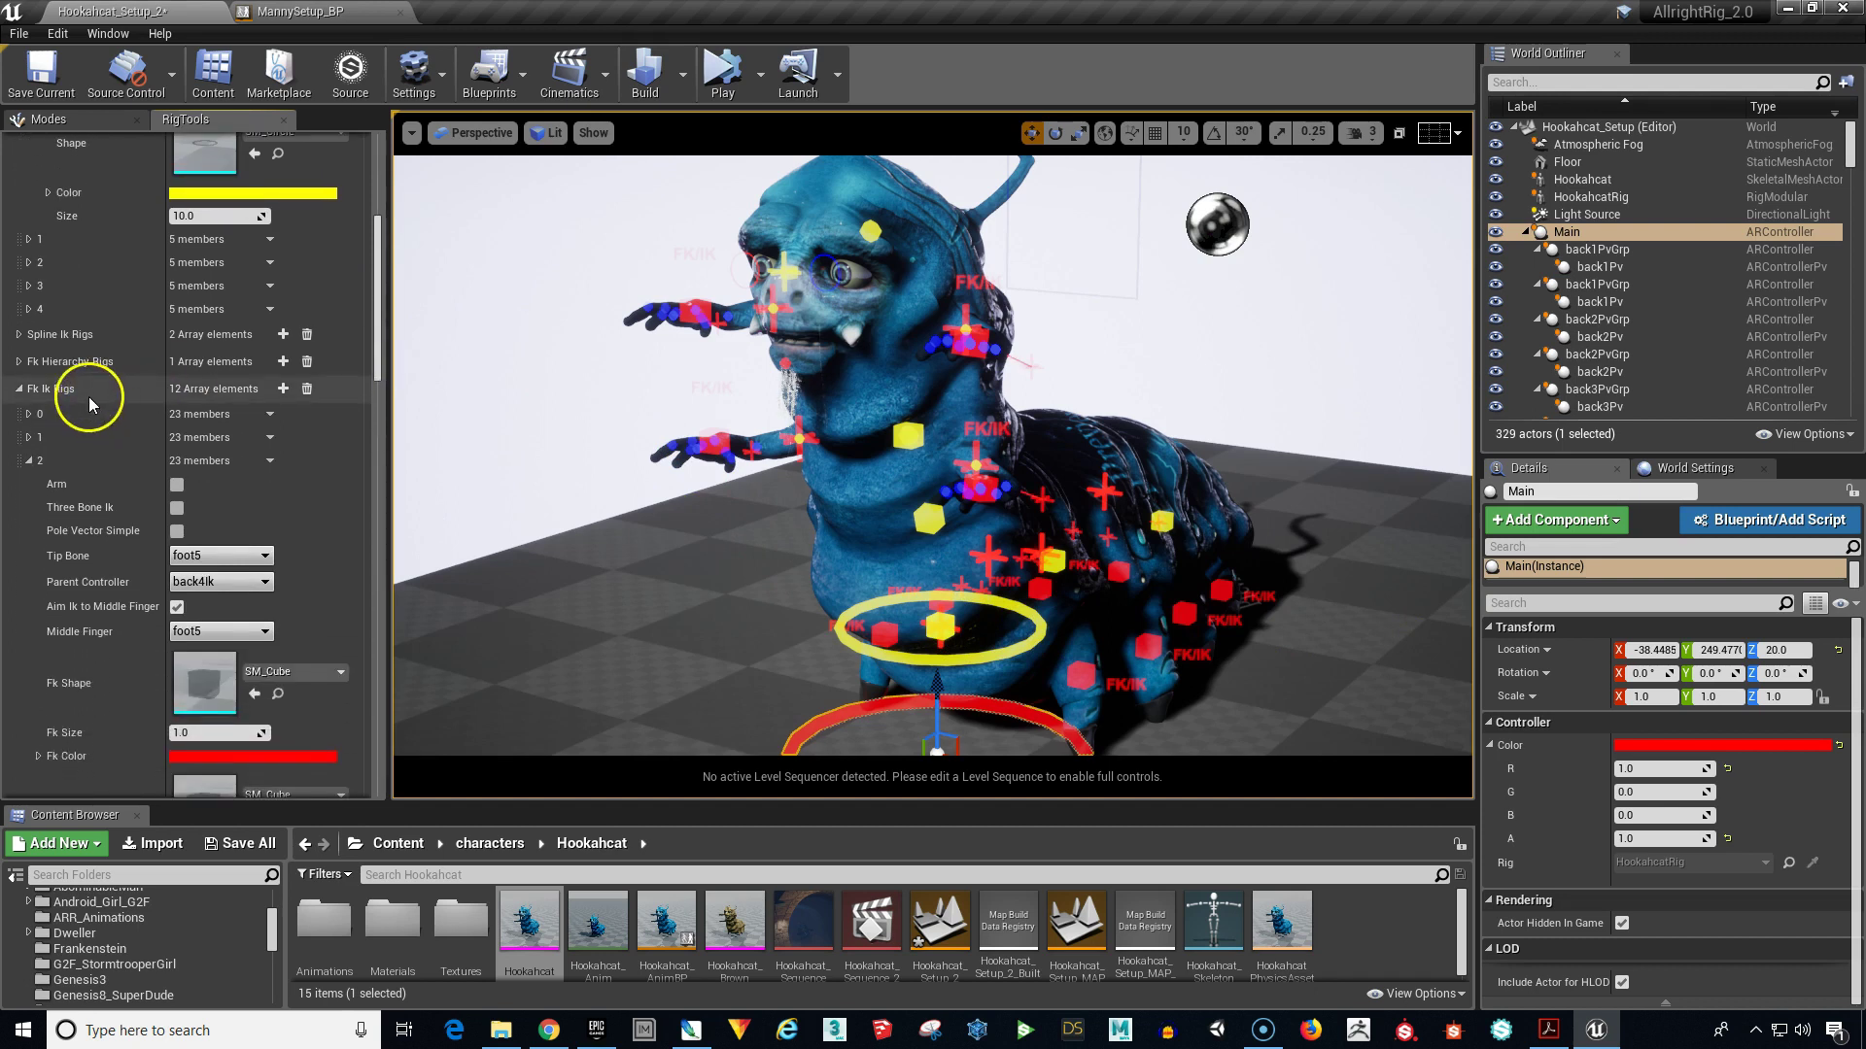
# Step: Expand and collapse FK/IK rig entries 2–4, then dolly closer to the creature
pyautogui.click(29, 463)
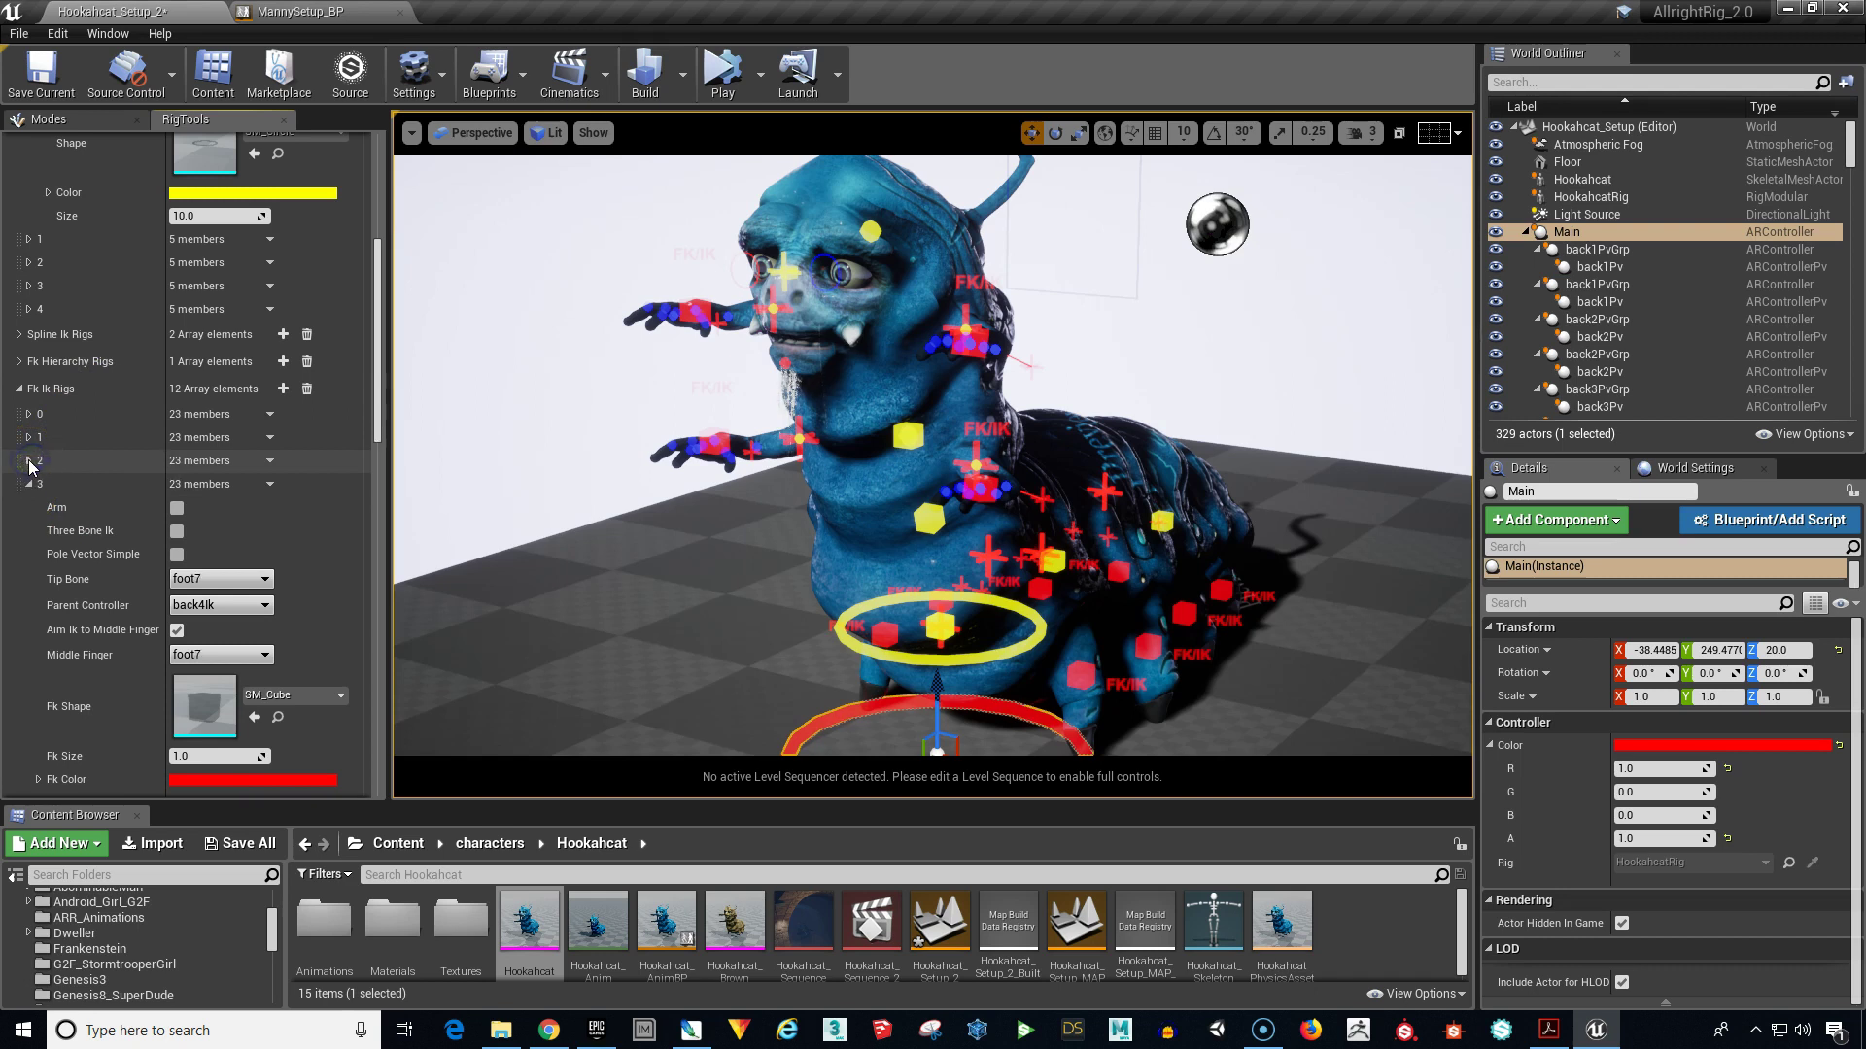
pyautogui.click(31, 489)
pyautogui.click(29, 486)
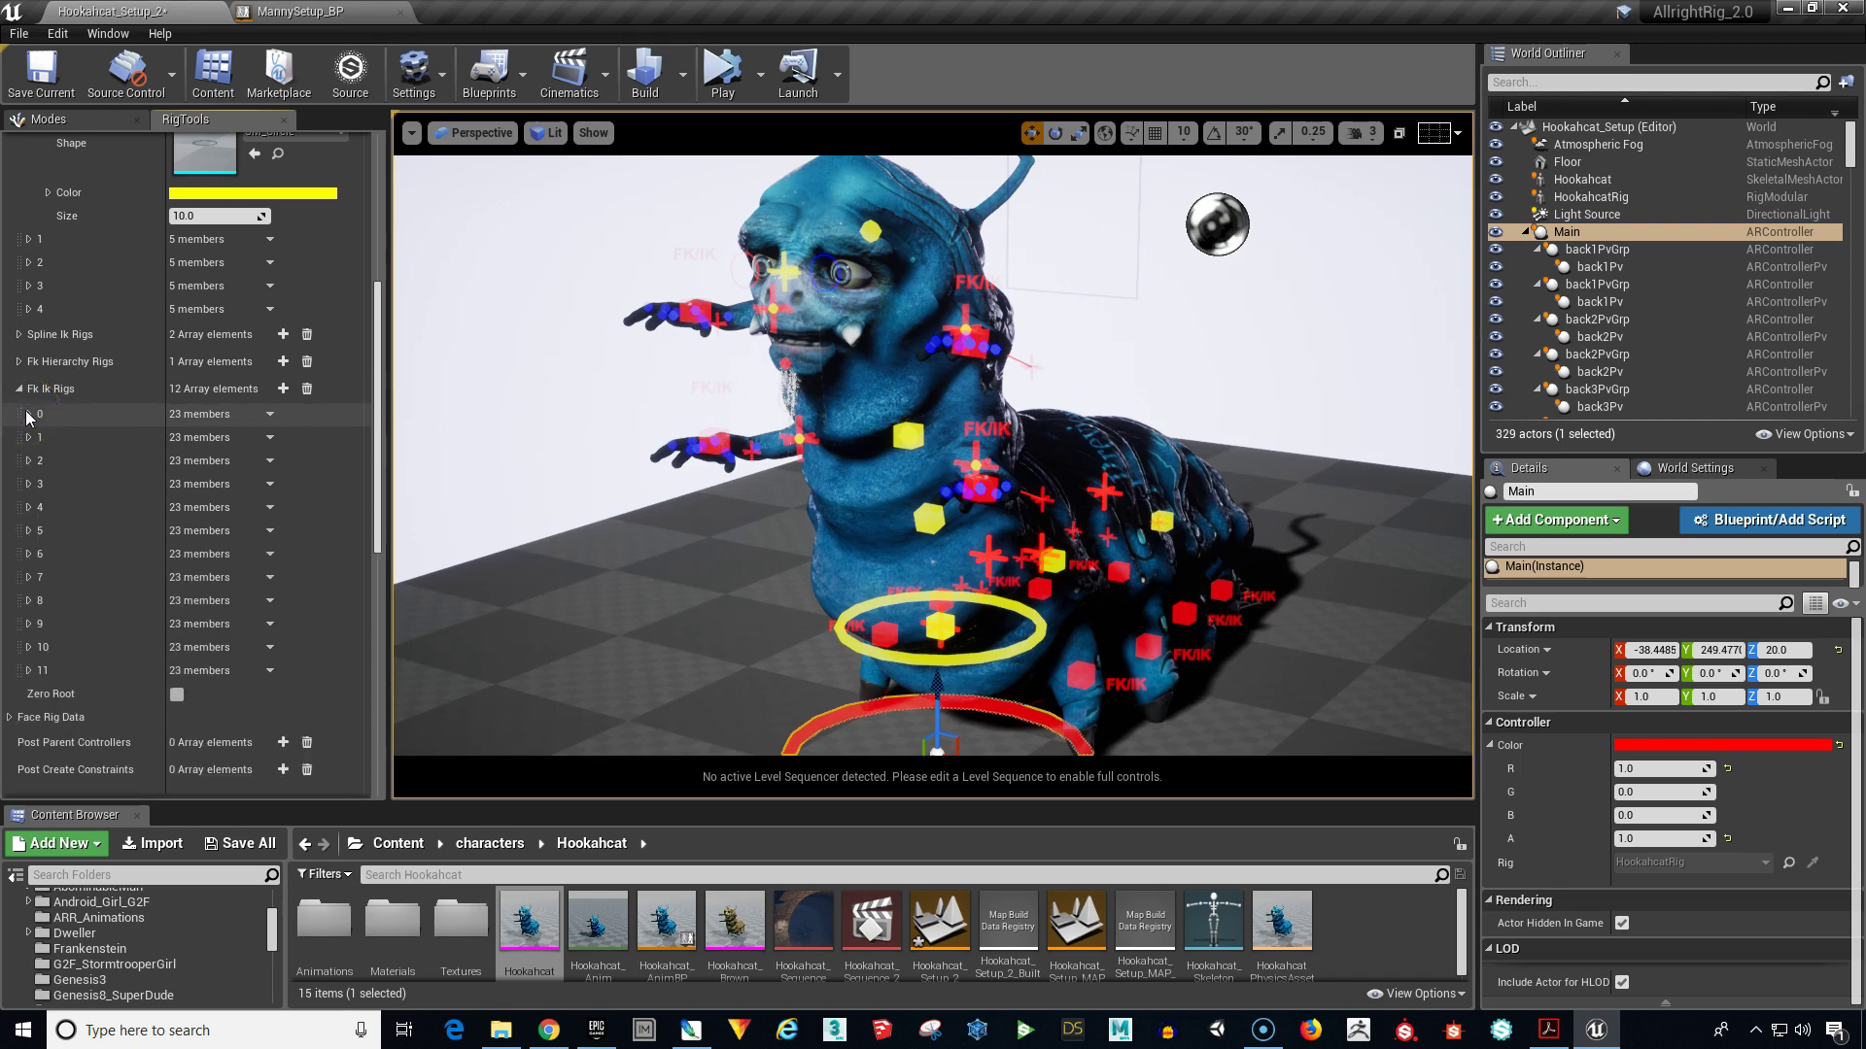
pyautogui.click(30, 487)
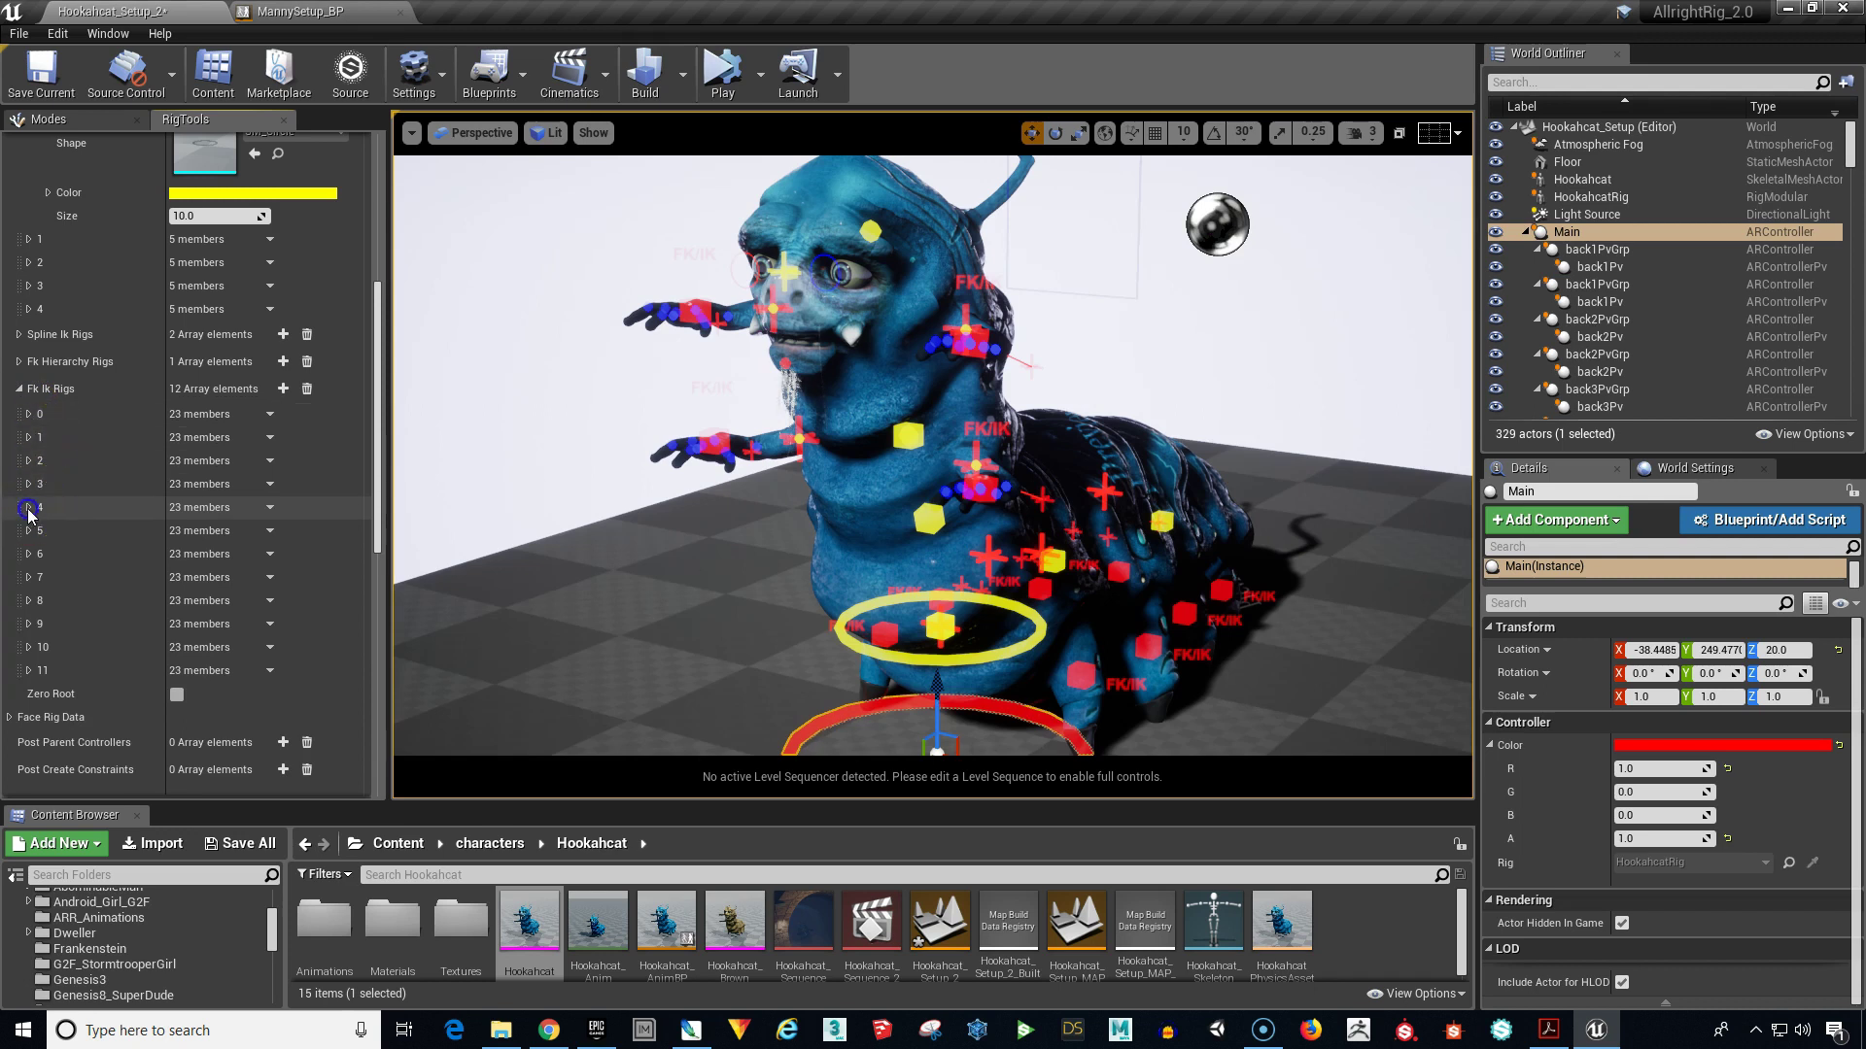
pyautogui.click(29, 509)
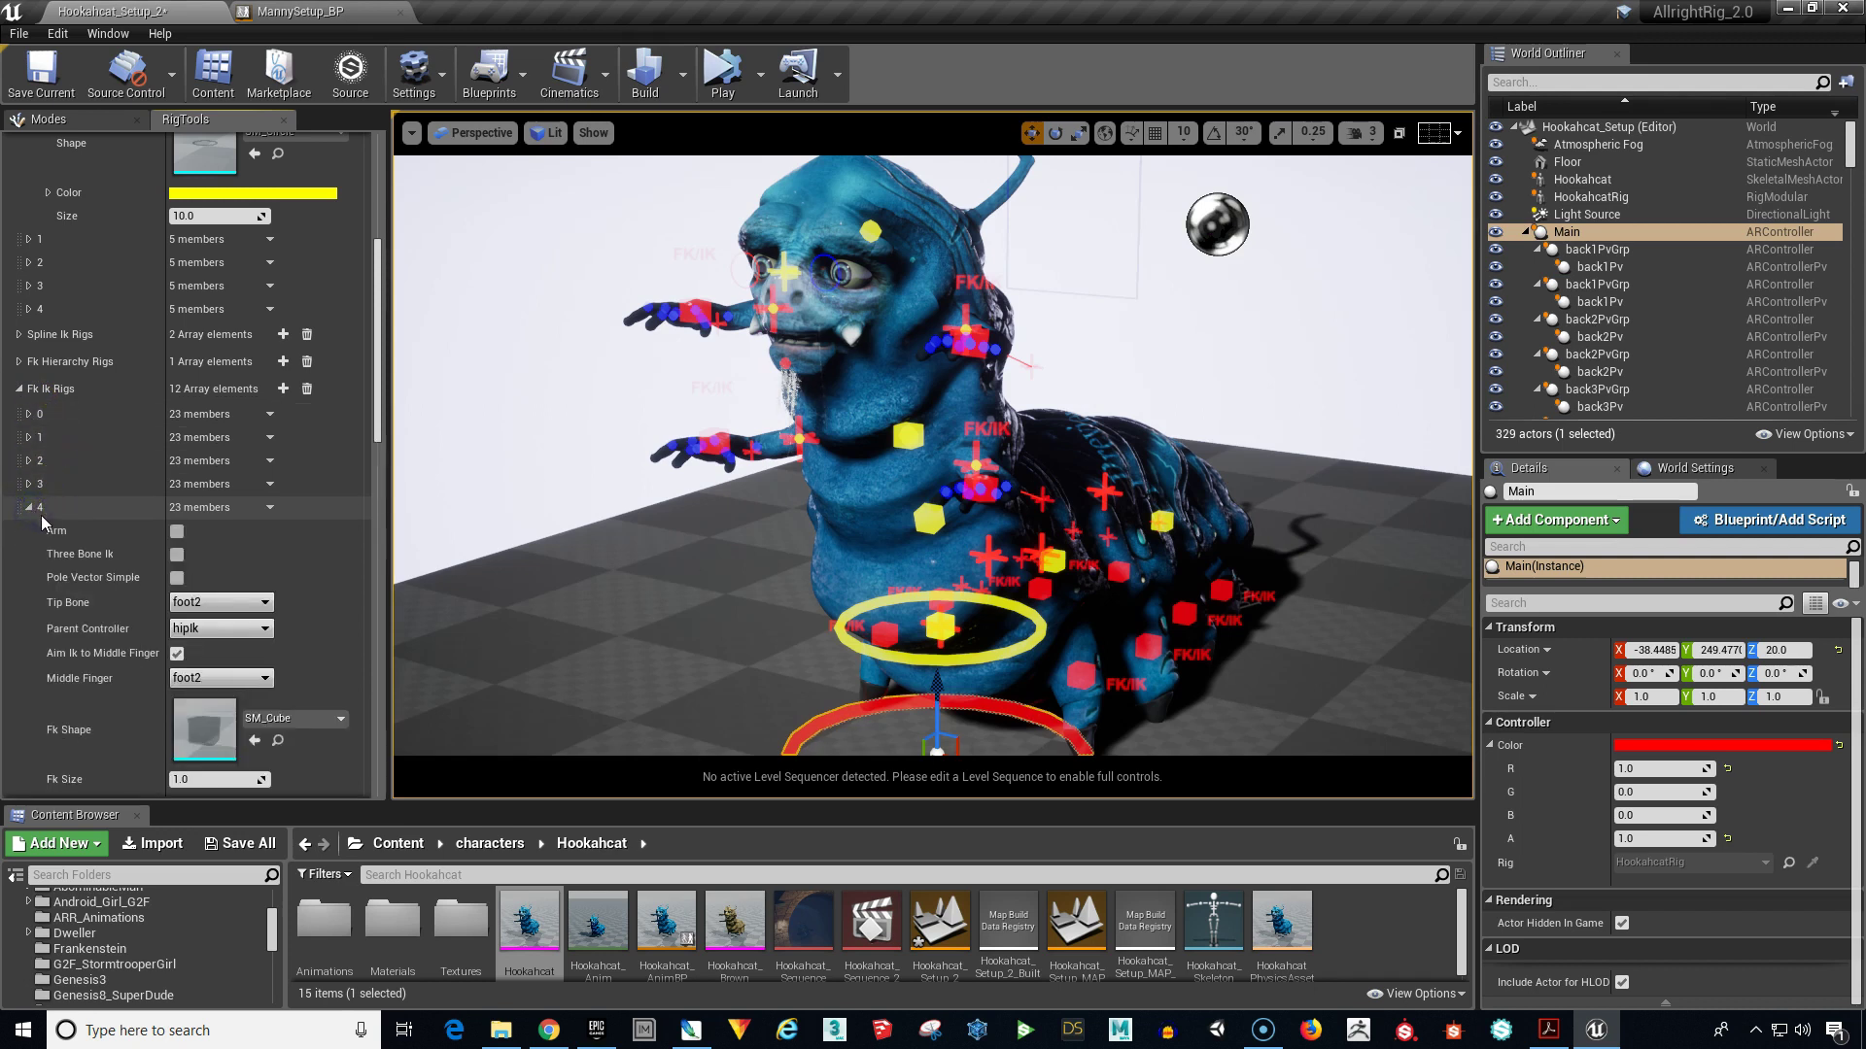
pyautogui.click(173, 532)
pyautogui.click(45, 513)
pyautogui.click(41, 507)
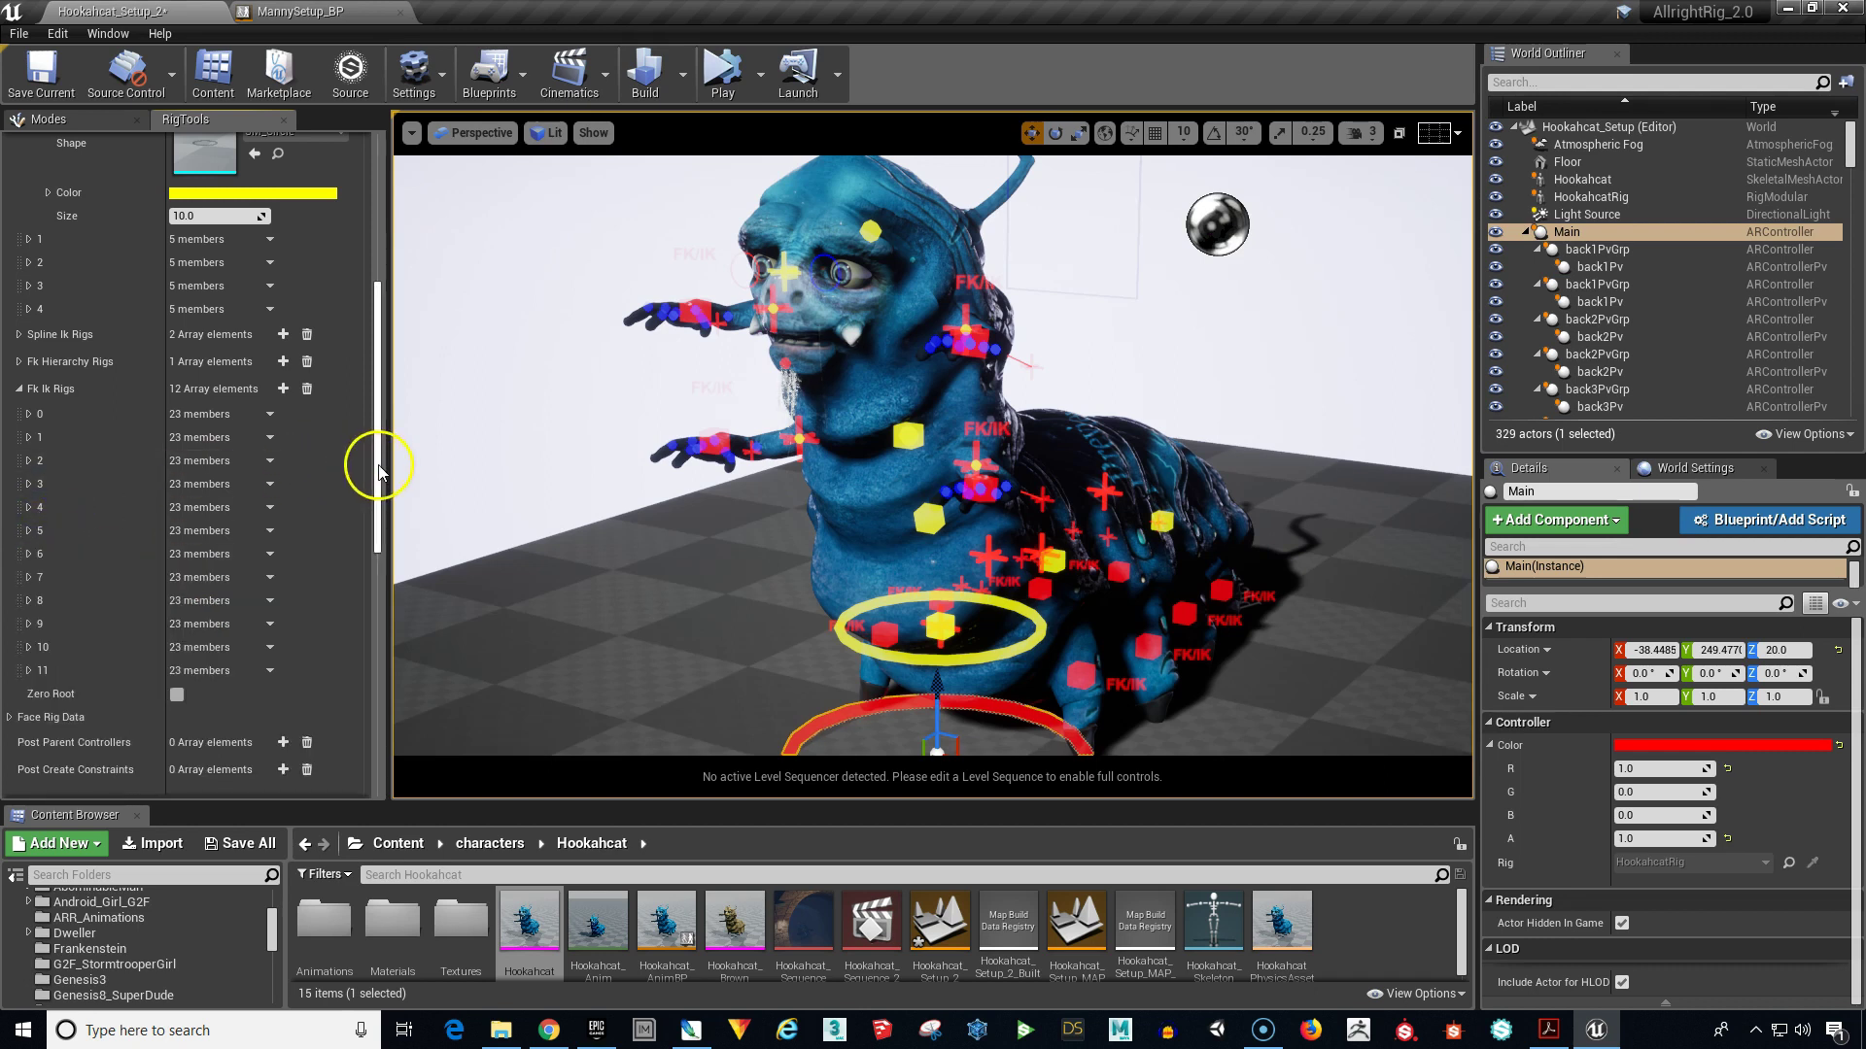
pyautogui.moveTo(378, 470); pyautogui.dragTo(381, 504)
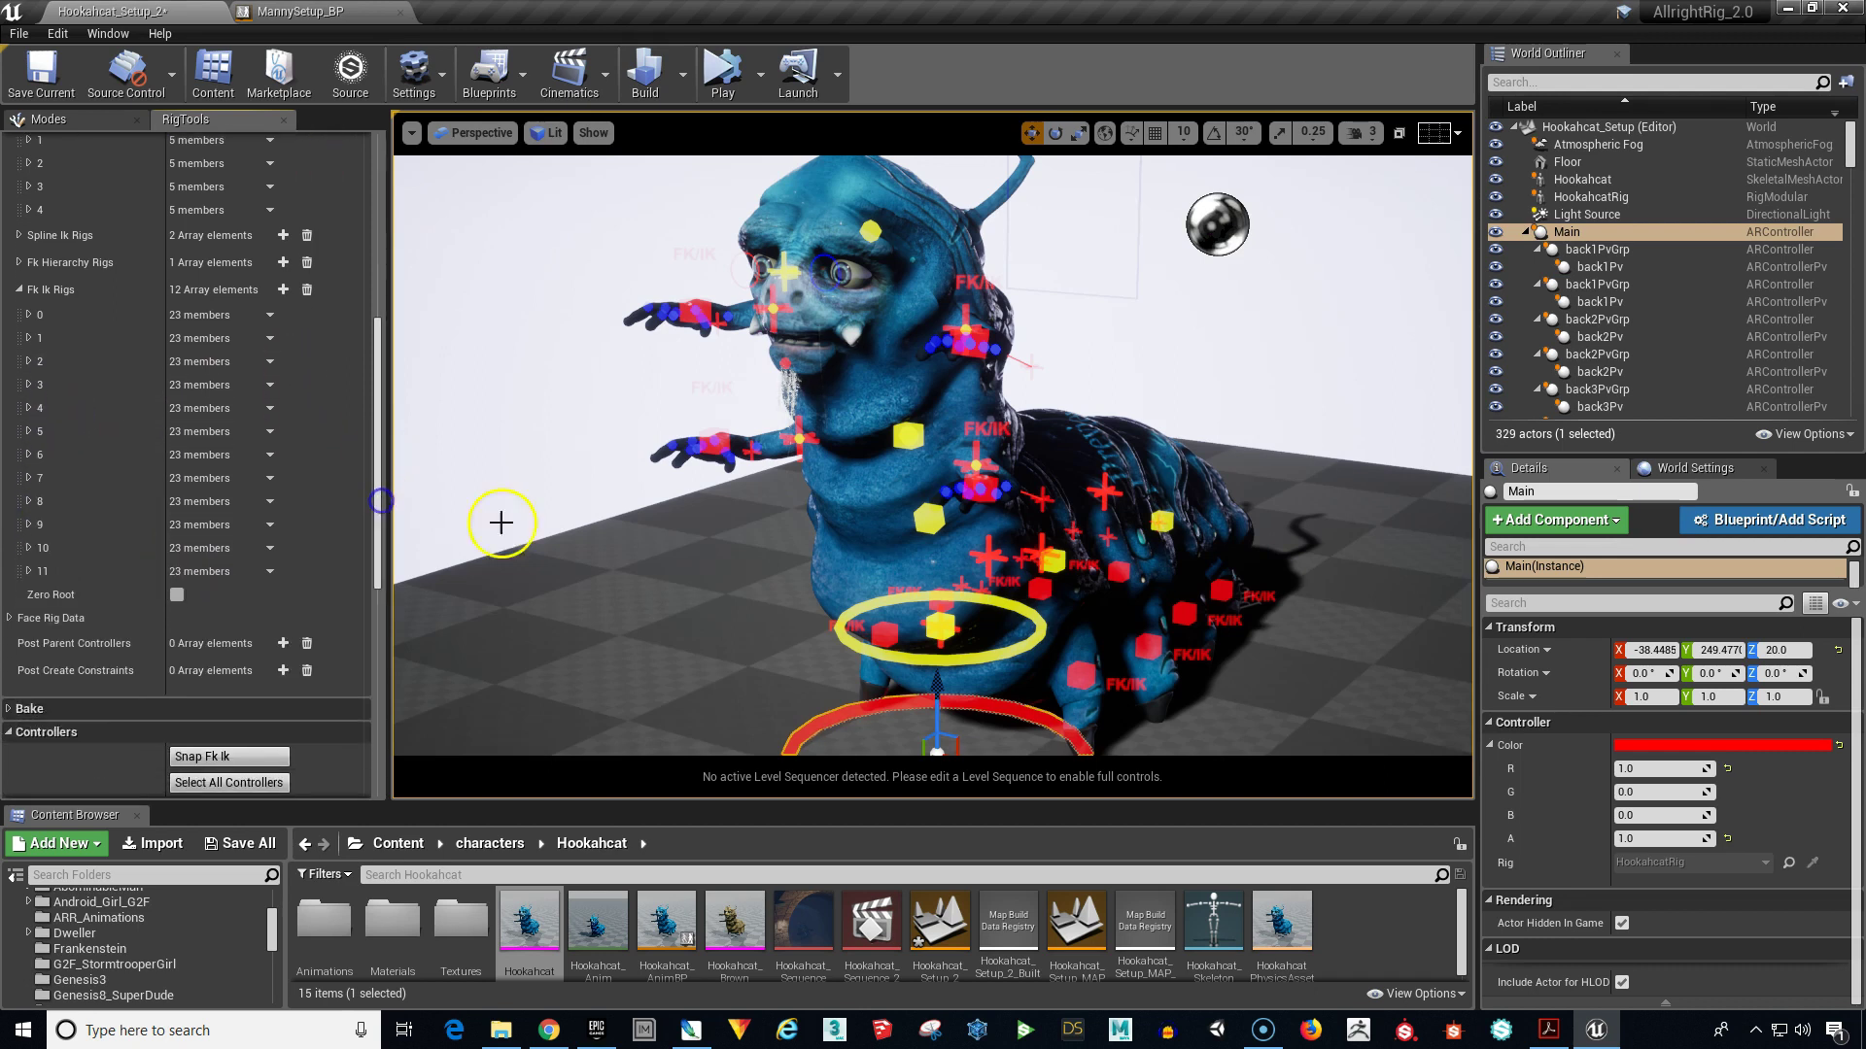
pyautogui.moveTo(854, 571)
pyautogui.mouseDown()
pyautogui.moveTo(698, 554)
pyautogui.moveTo(1094, 707)
pyautogui.mouseUp()
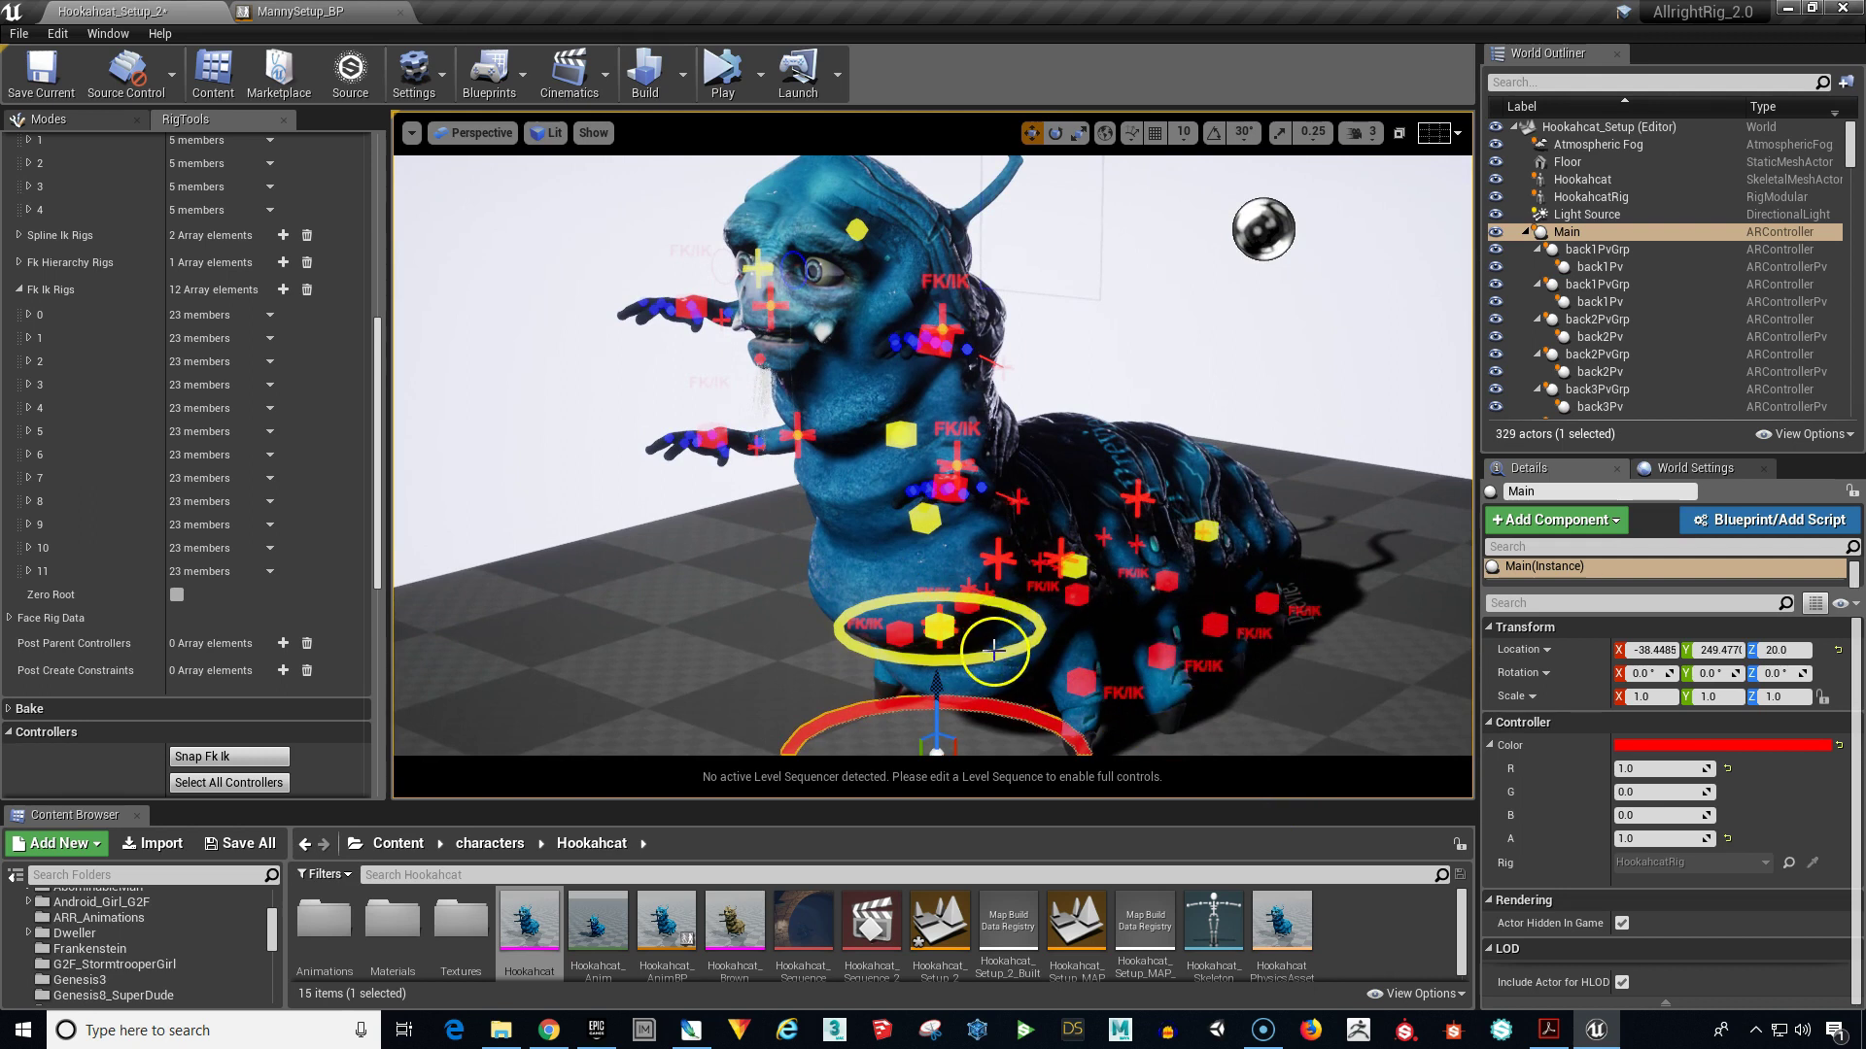
# Step: Raise hipCtrl slightly and rotate it to tilt the body around the hips
pyautogui.click(1030, 646)
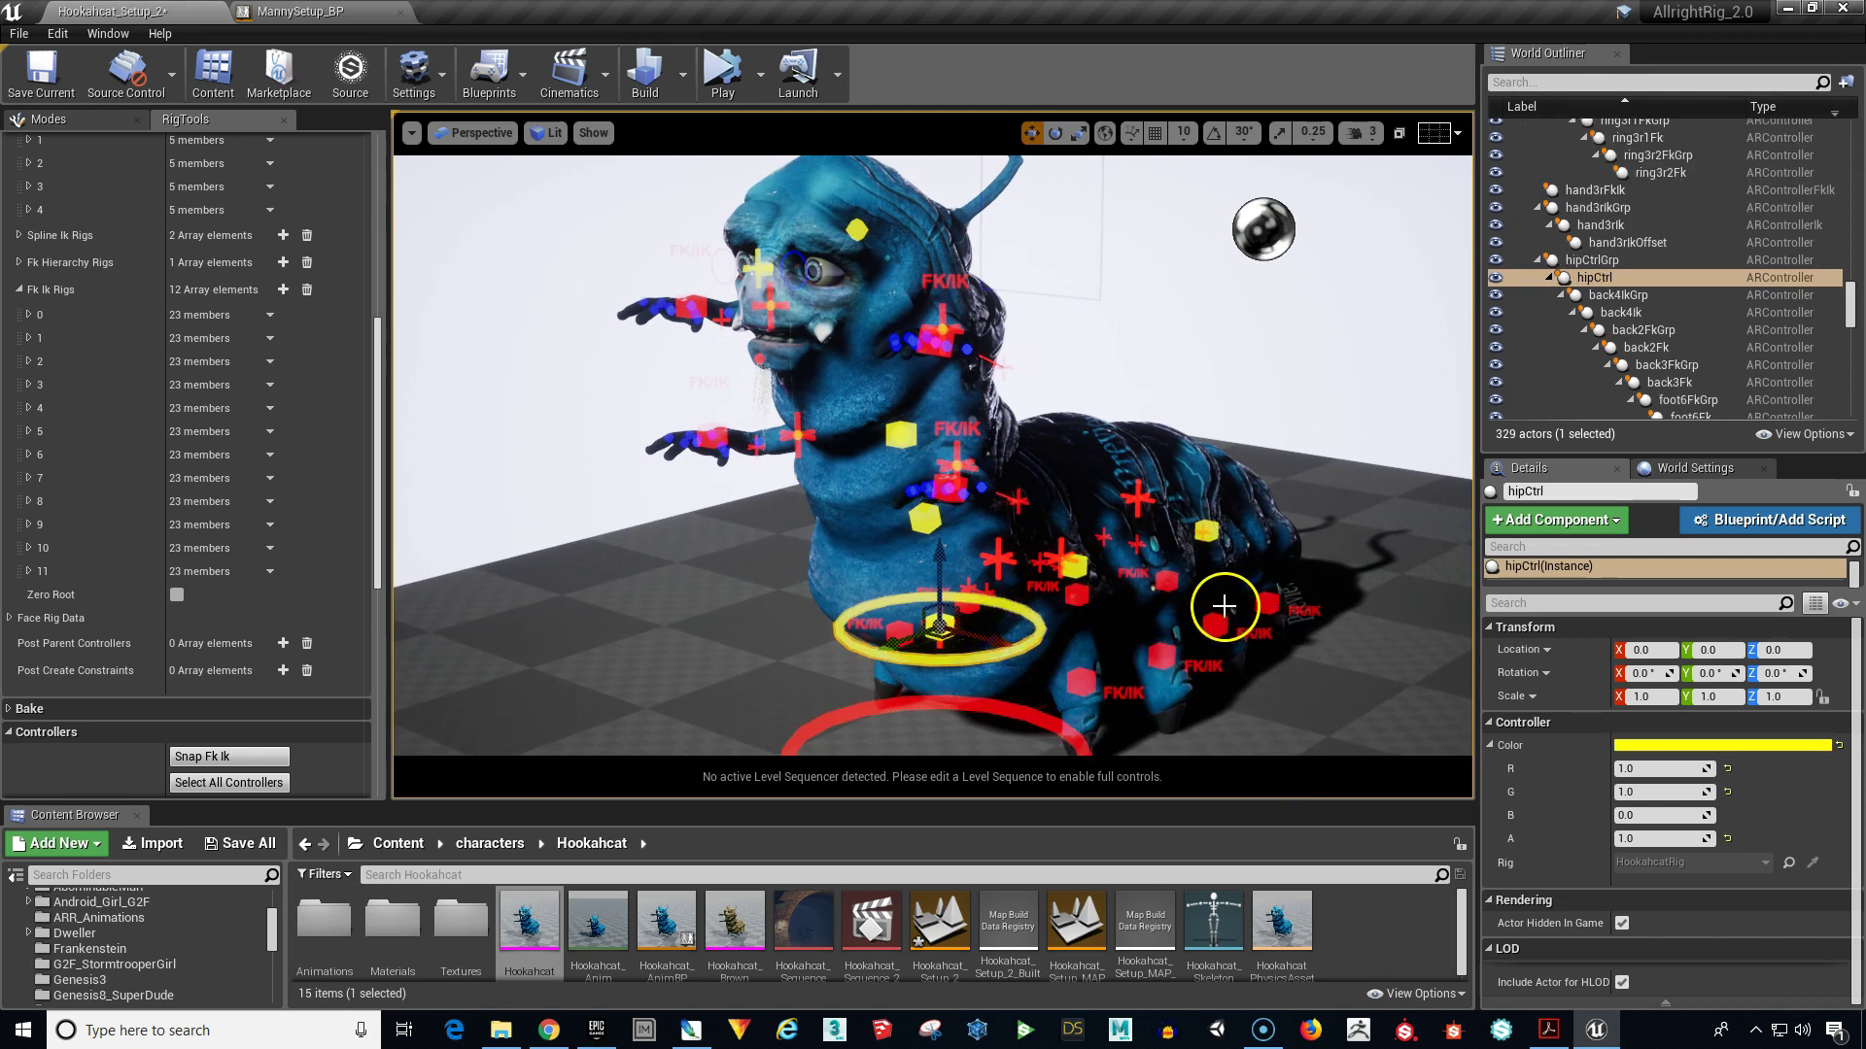
pyautogui.moveTo(941, 569); pyautogui.dragTo(943, 550)
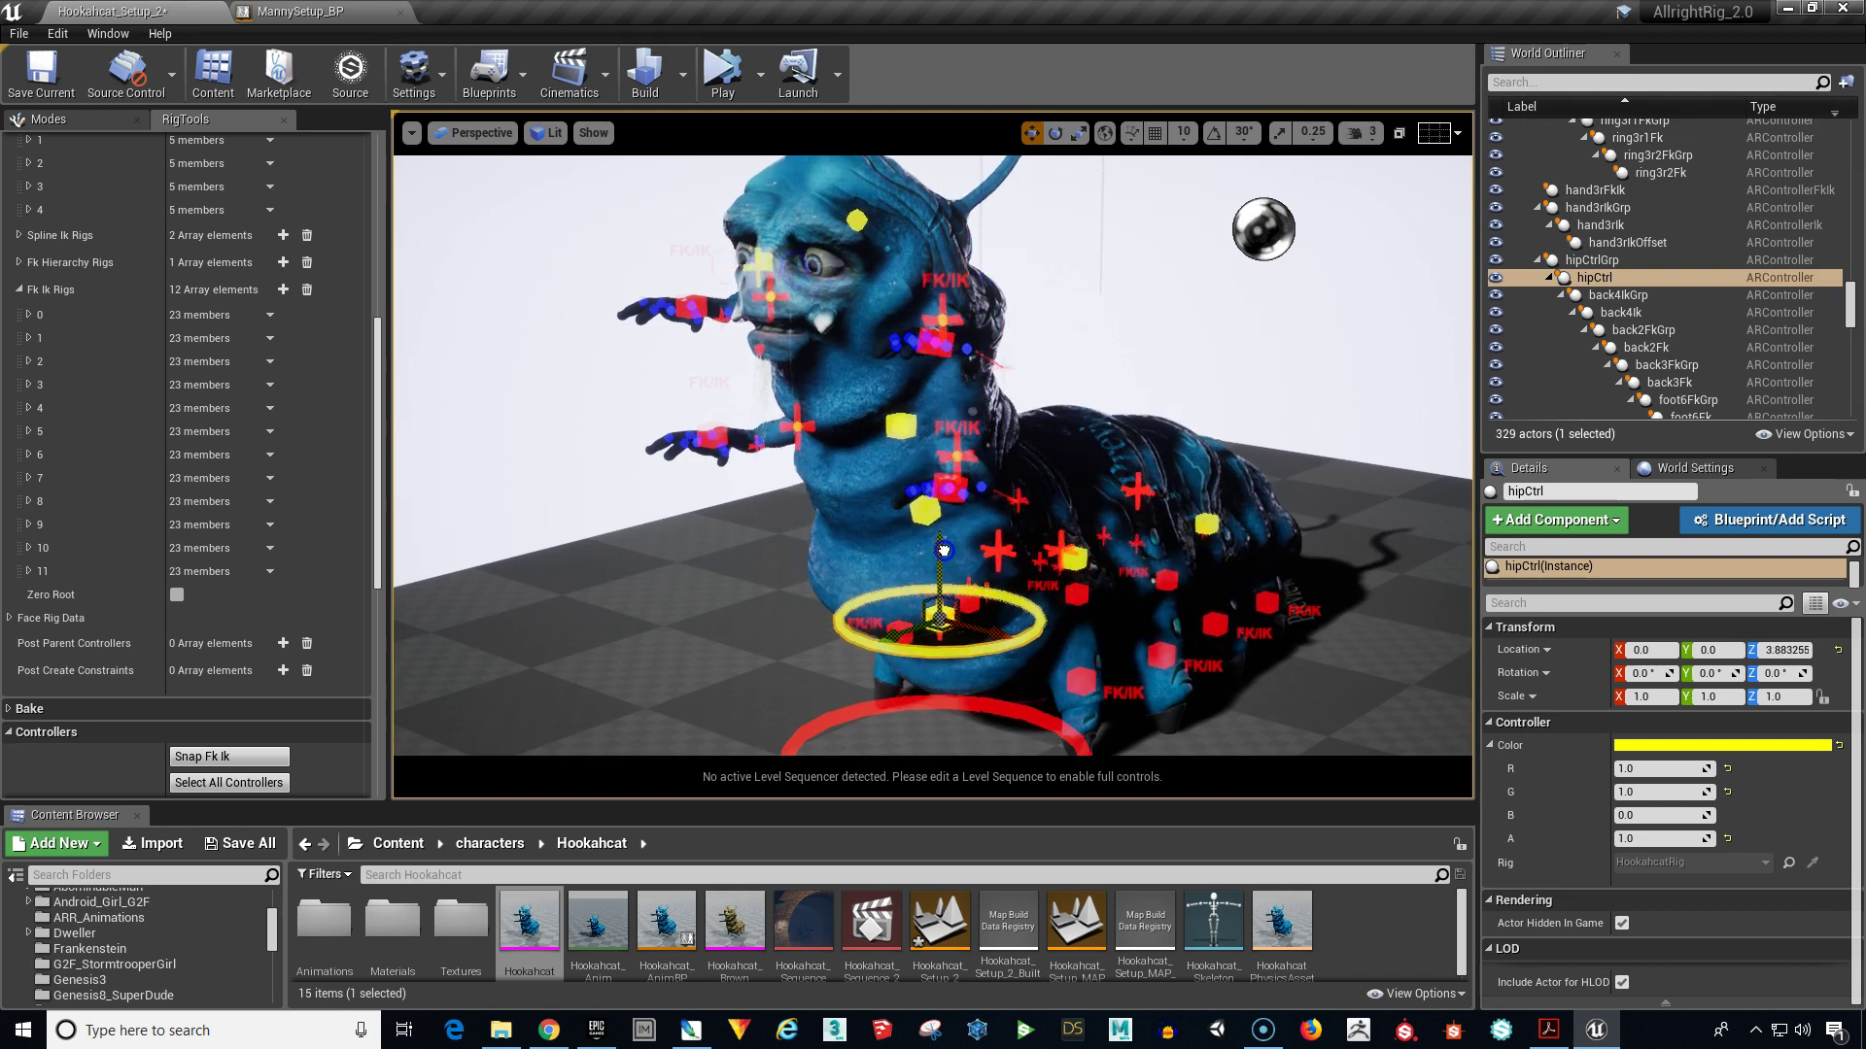
pyautogui.click(1054, 133)
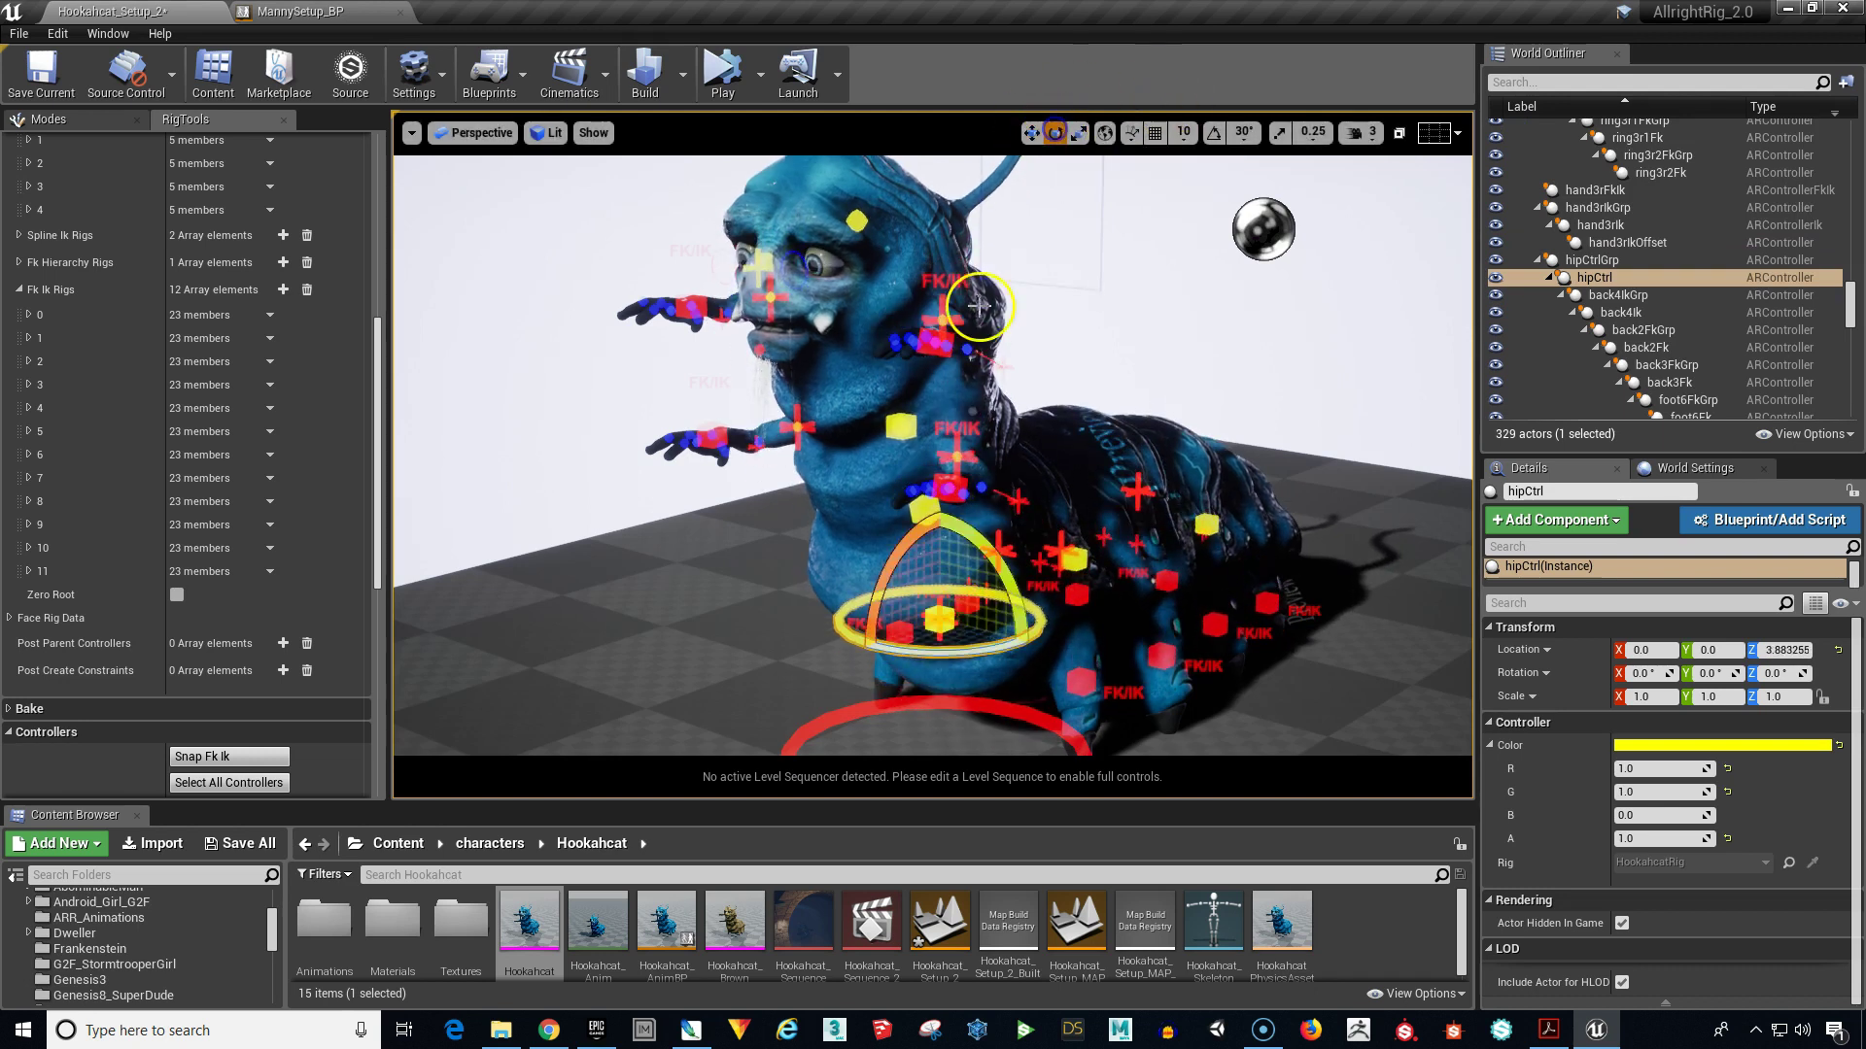
pyautogui.moveTo(883, 542)
pyautogui.mouseDown()
pyautogui.moveTo(913, 679)
pyautogui.moveTo(1038, 653)
pyautogui.moveTo(1124, 554)
pyautogui.mouseUp()
# Step: Rotate back4Ik to bend the lower back down and to the side
pyautogui.click(1249, 502)
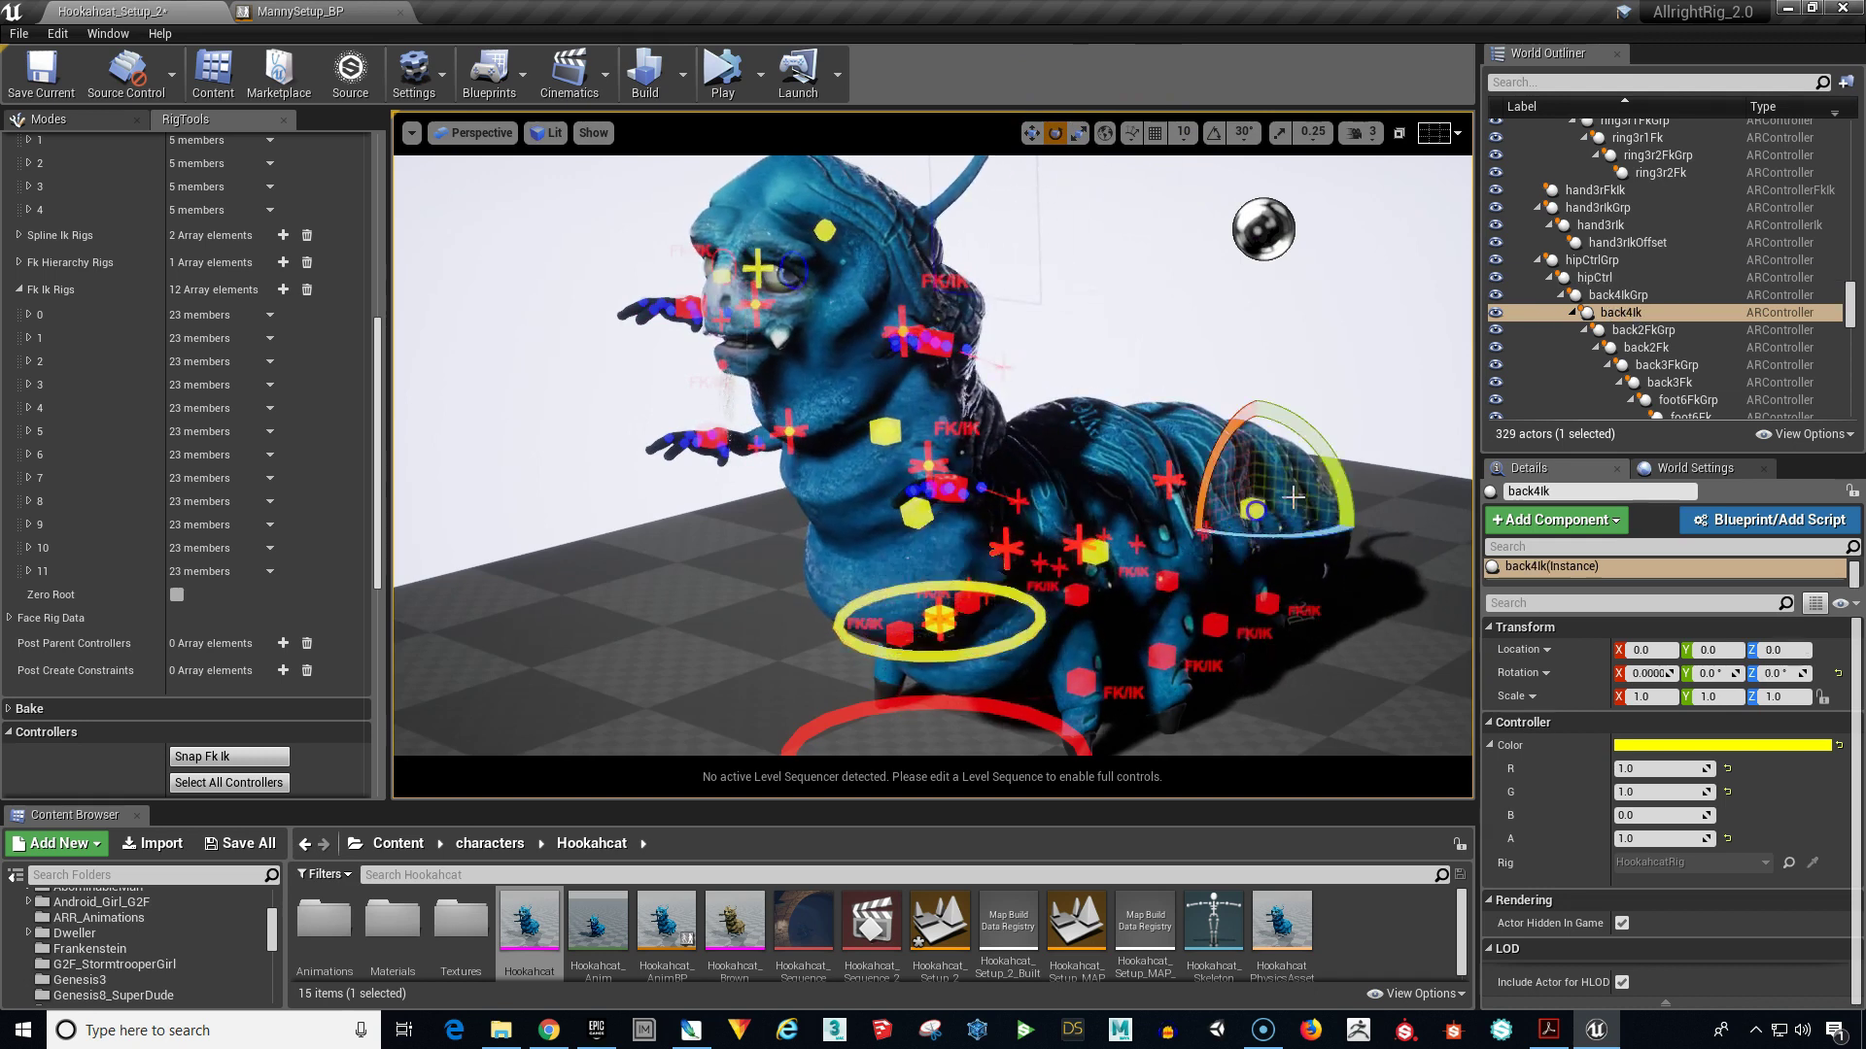
pyautogui.moveTo(1320, 460)
pyautogui.mouseDown()
pyautogui.moveTo(1249, 538)
pyautogui.moveTo(1304, 539)
pyautogui.mouseUp()
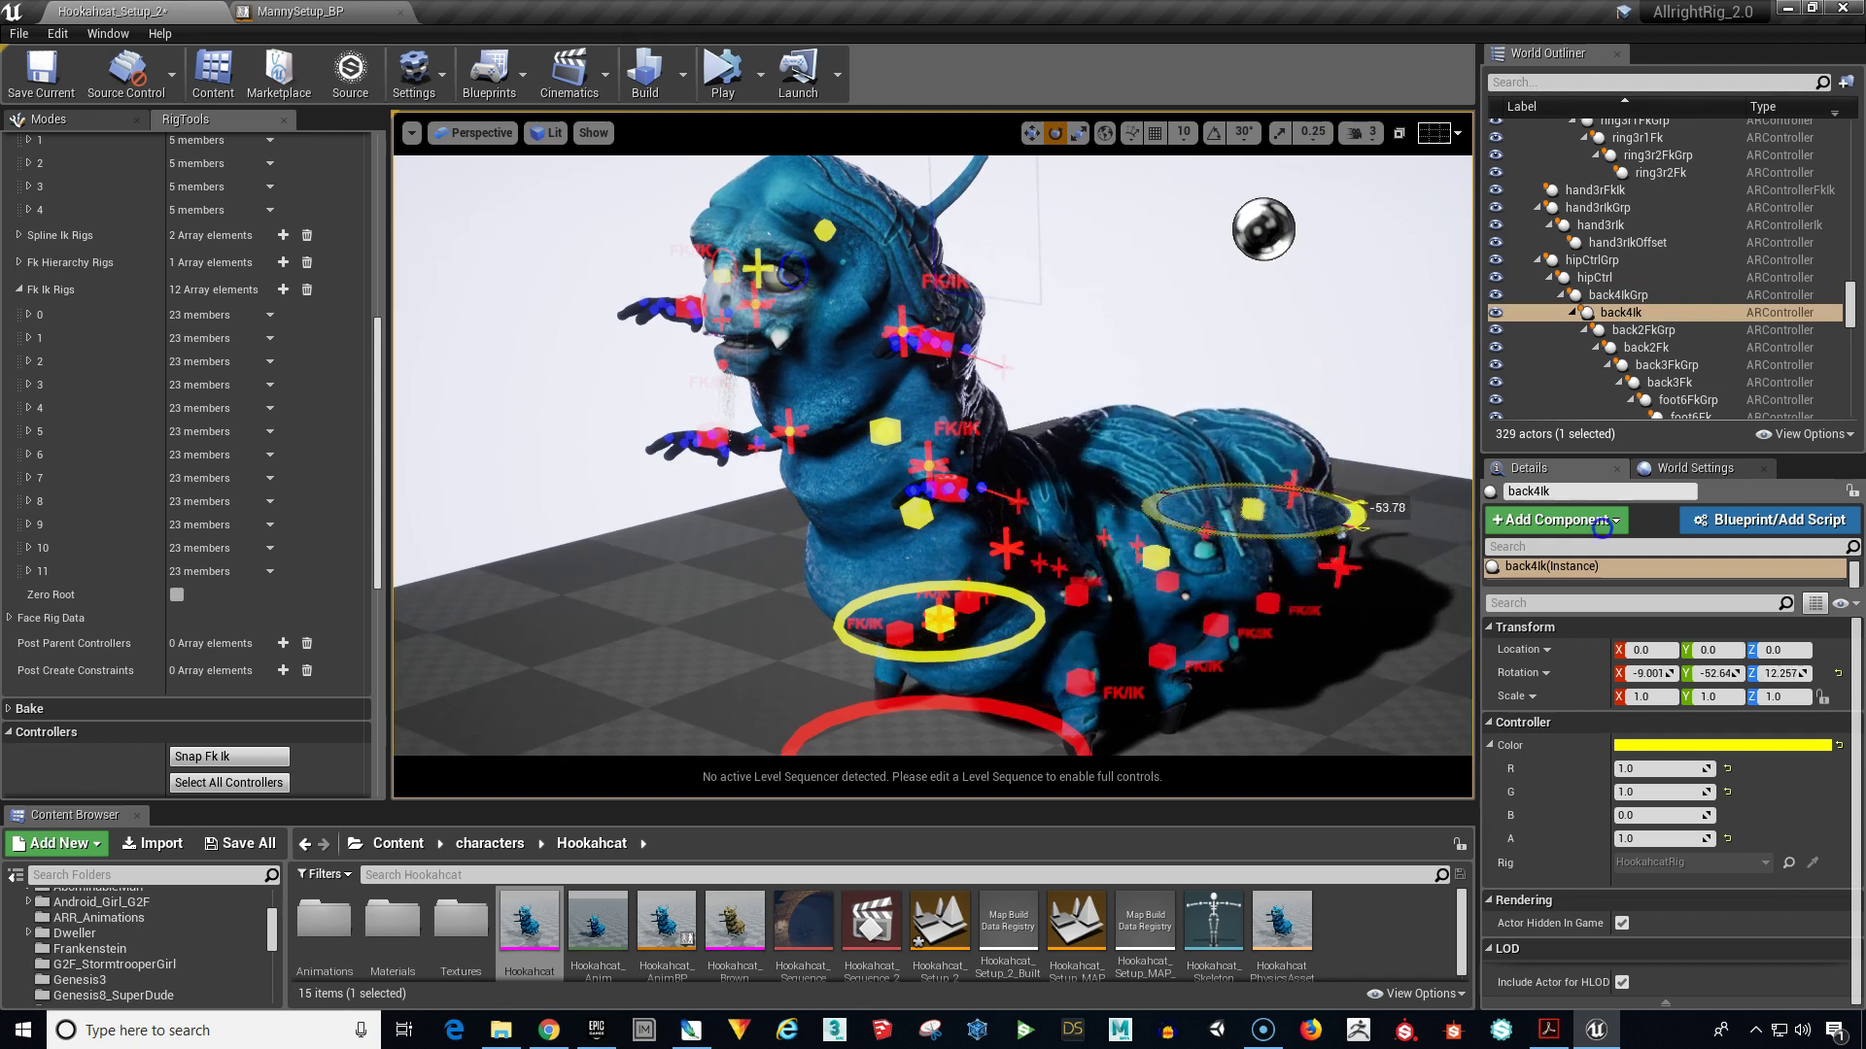
pyautogui.moveTo(1304, 539); pyautogui.dragTo(1155, 536)
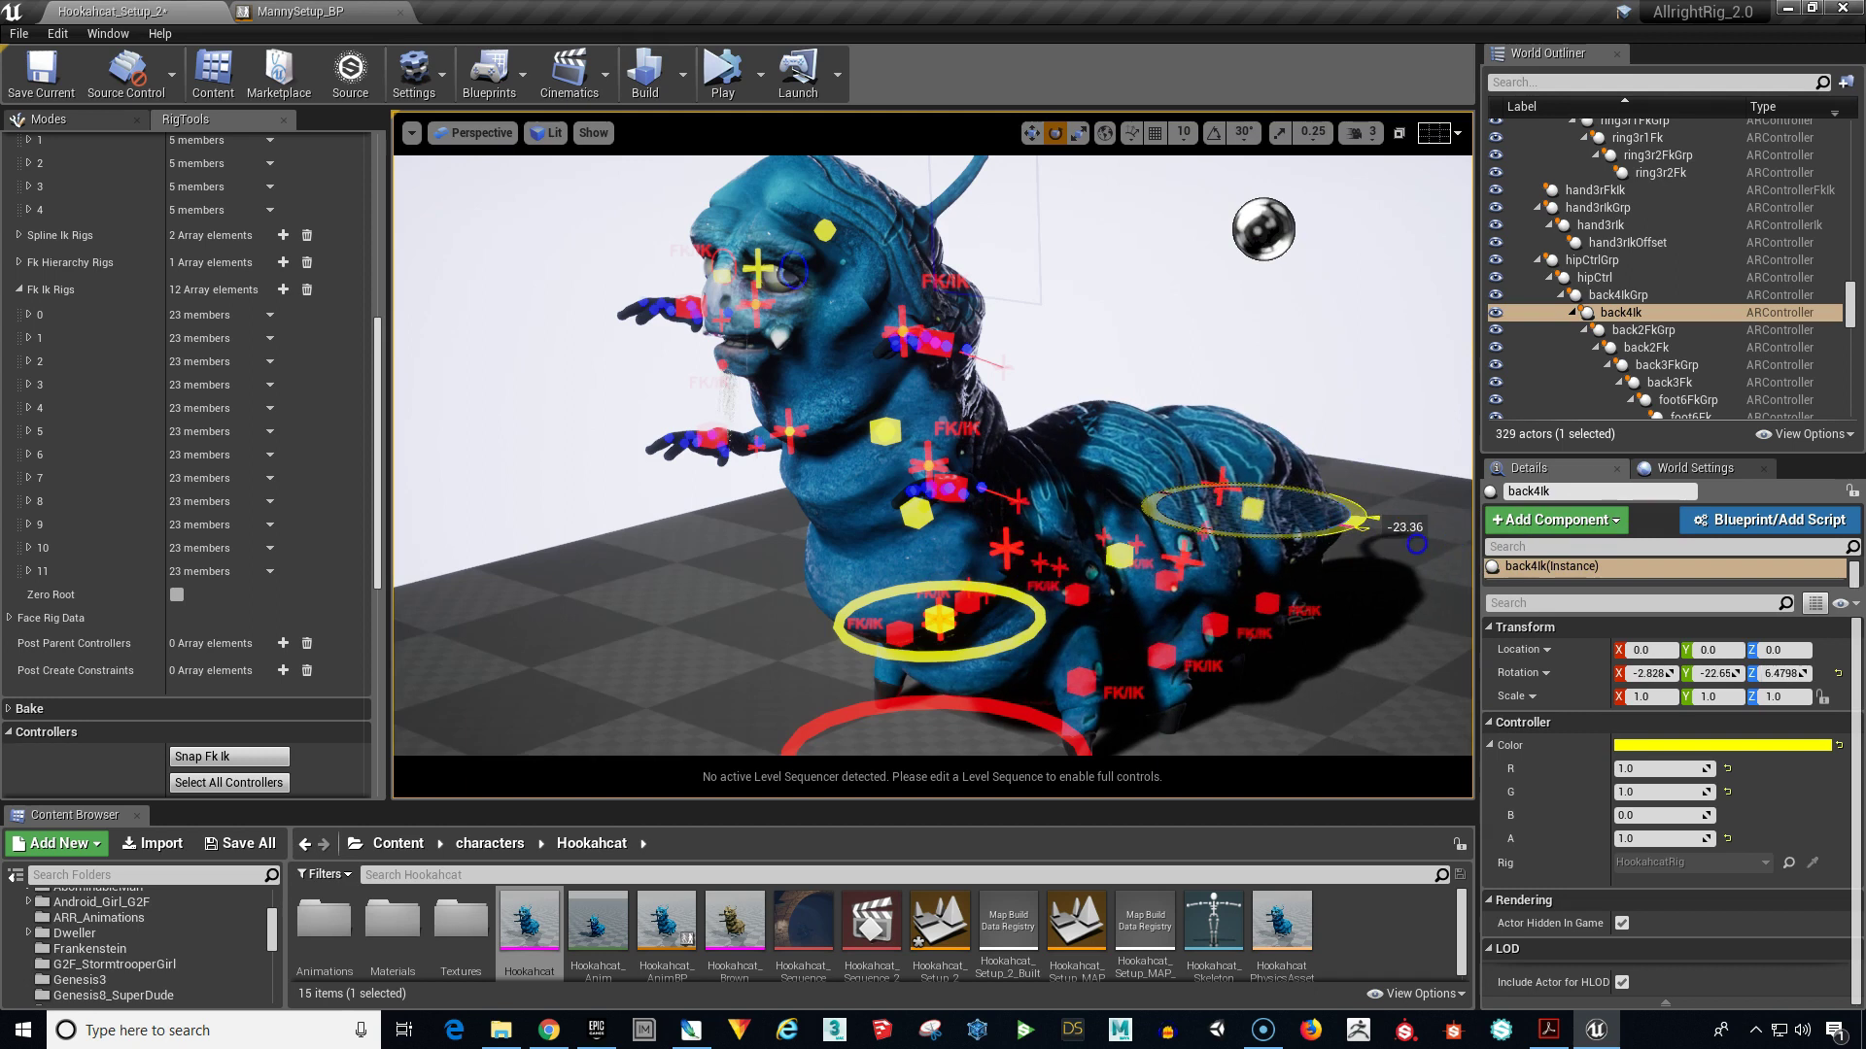
# Step: Nudge the pinky3lFk controller in move mode, then orbit to a three-quarter view
pyautogui.click(940, 347)
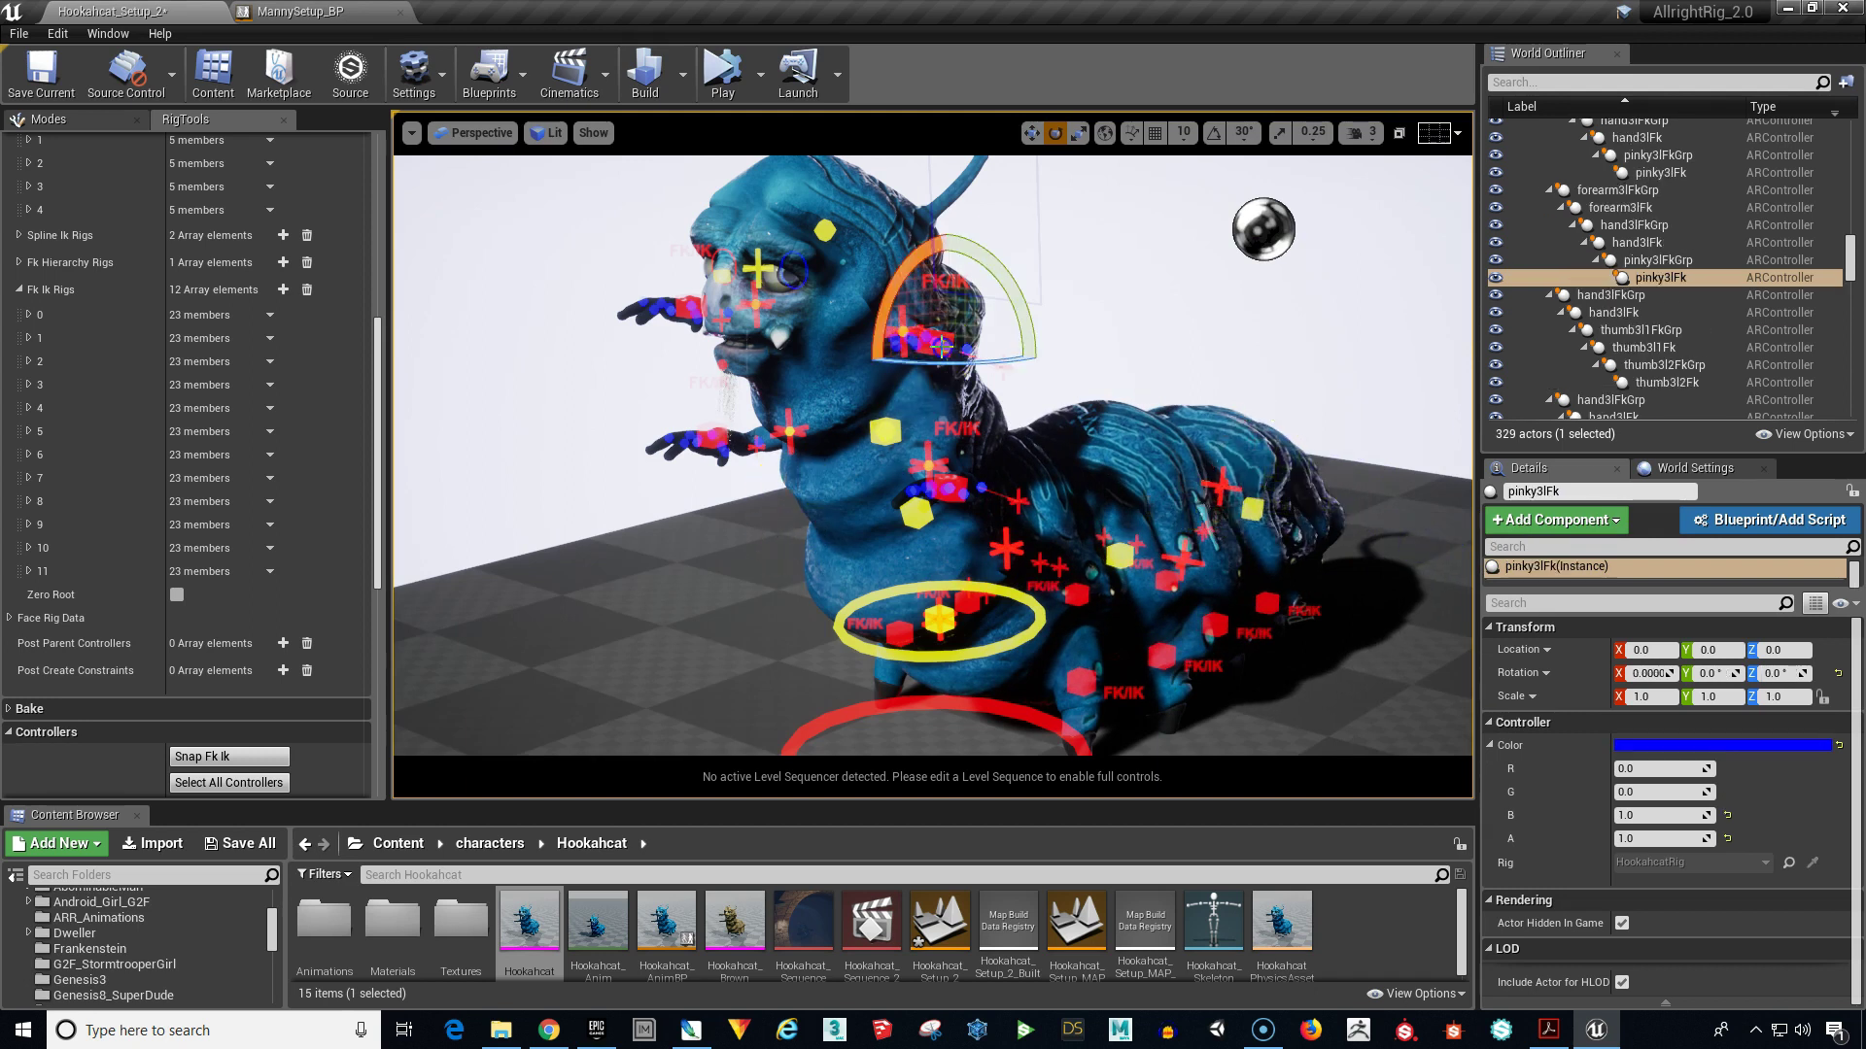
pyautogui.click(1030, 134)
pyautogui.moveTo(947, 299); pyautogui.dragTo(950, 268)
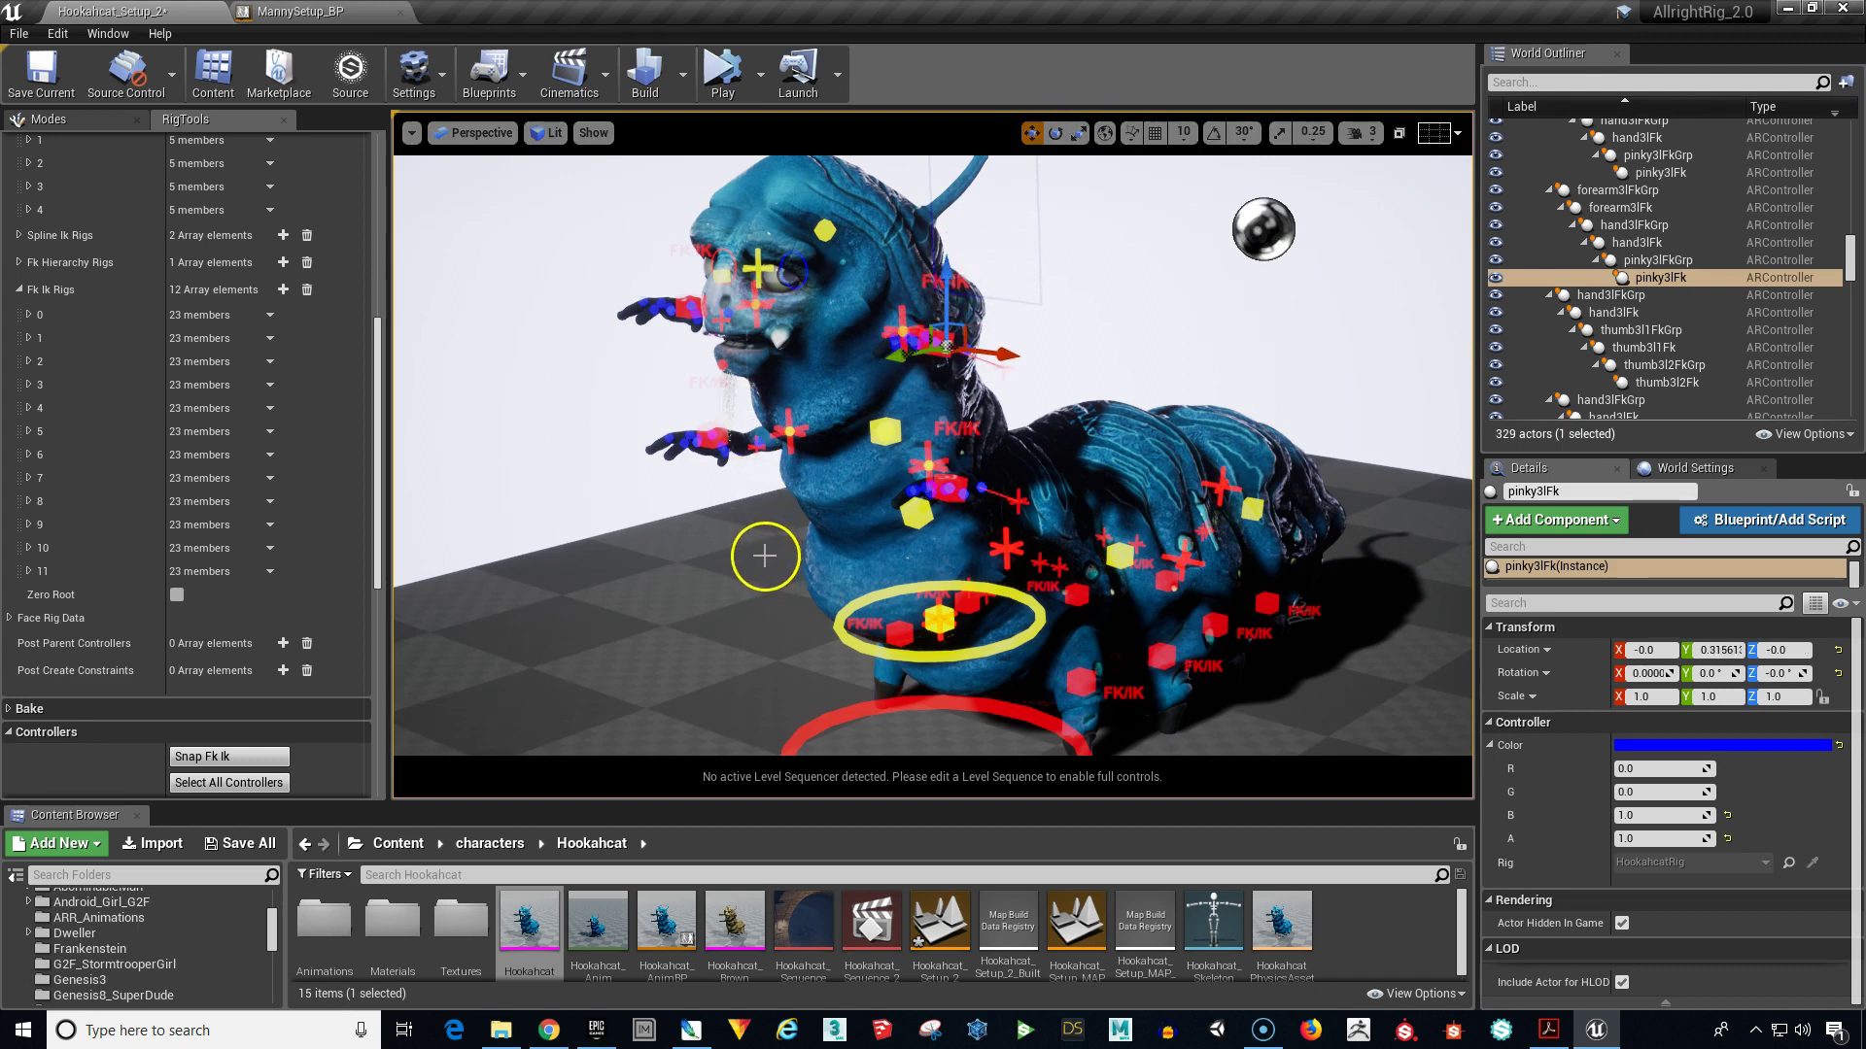
pyautogui.keyDown('alt'); pyautogui.moveTo(636, 541); pyautogui.dragTo(673, 444); pyautogui.keyUp('alt')
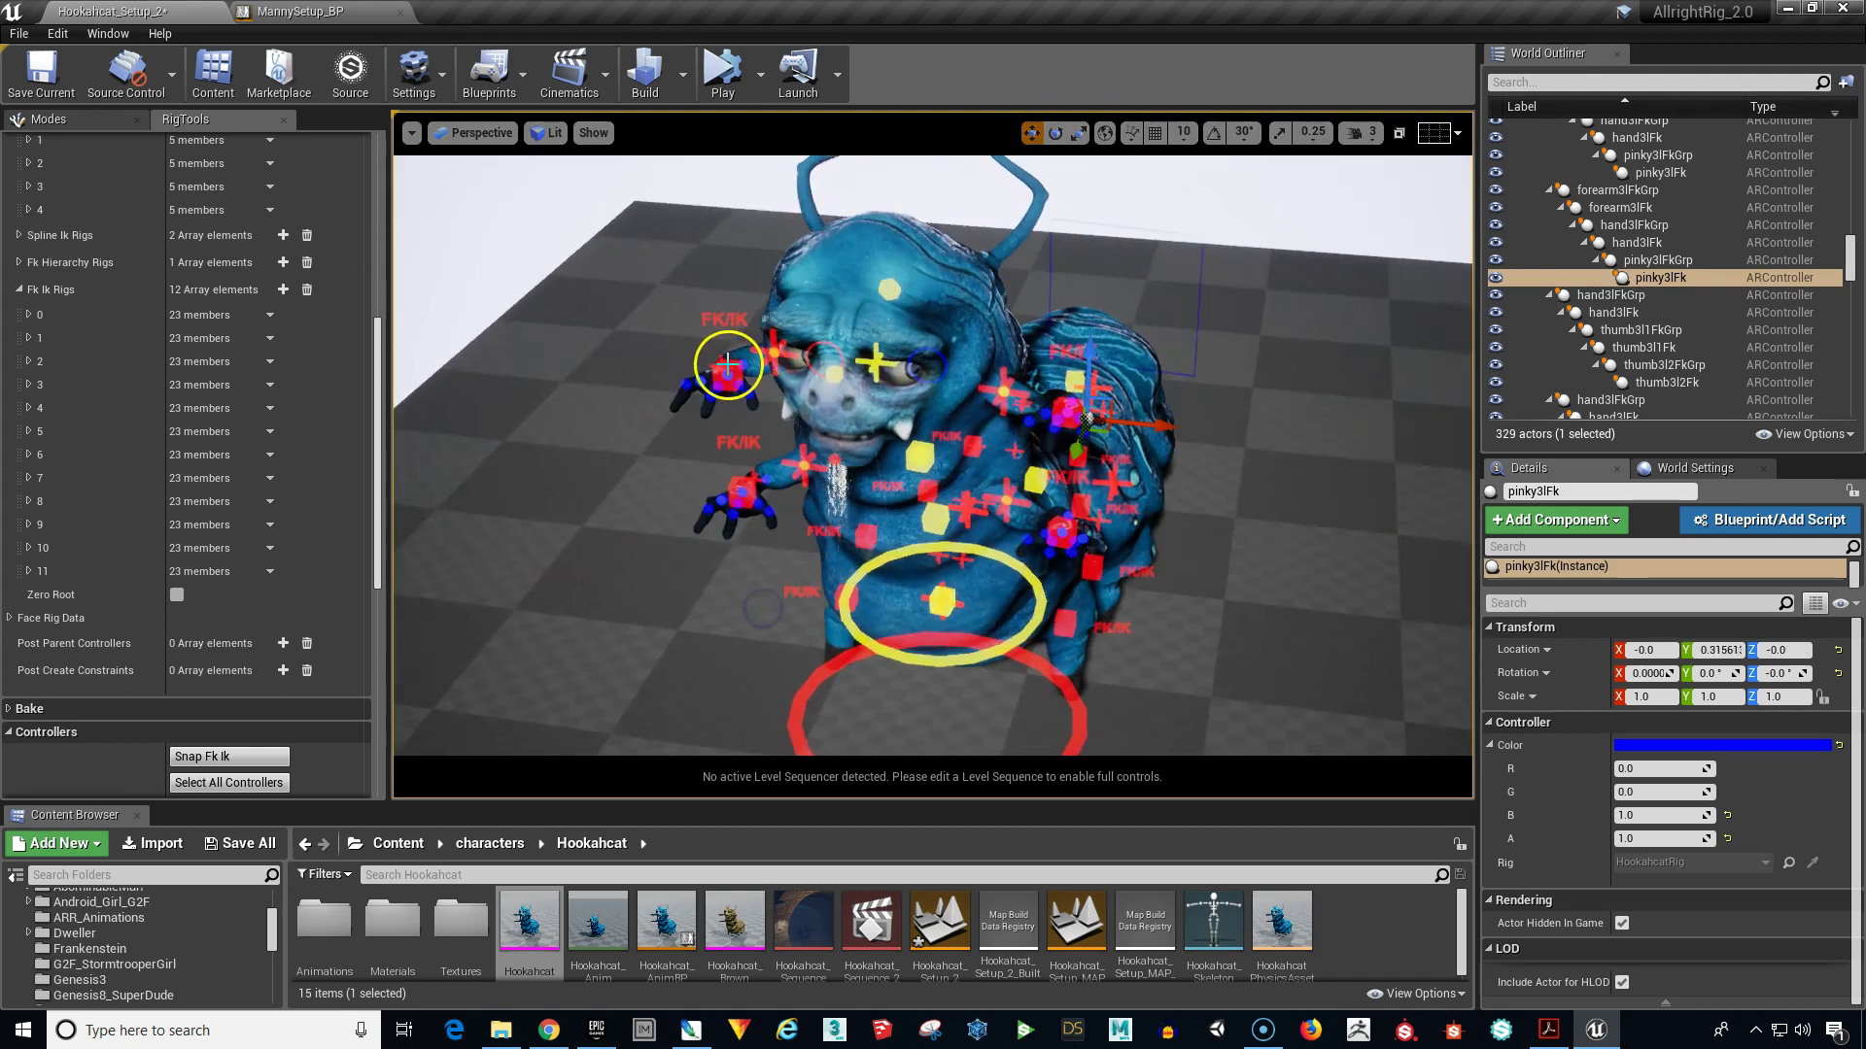
# Step: Lower hand3rIk, shift hand2rIk sideways, and move in on the creature's face
pyautogui.click(728, 367)
pyautogui.moveTo(738, 306); pyautogui.dragTo(701, 334)
pyautogui.click(741, 491)
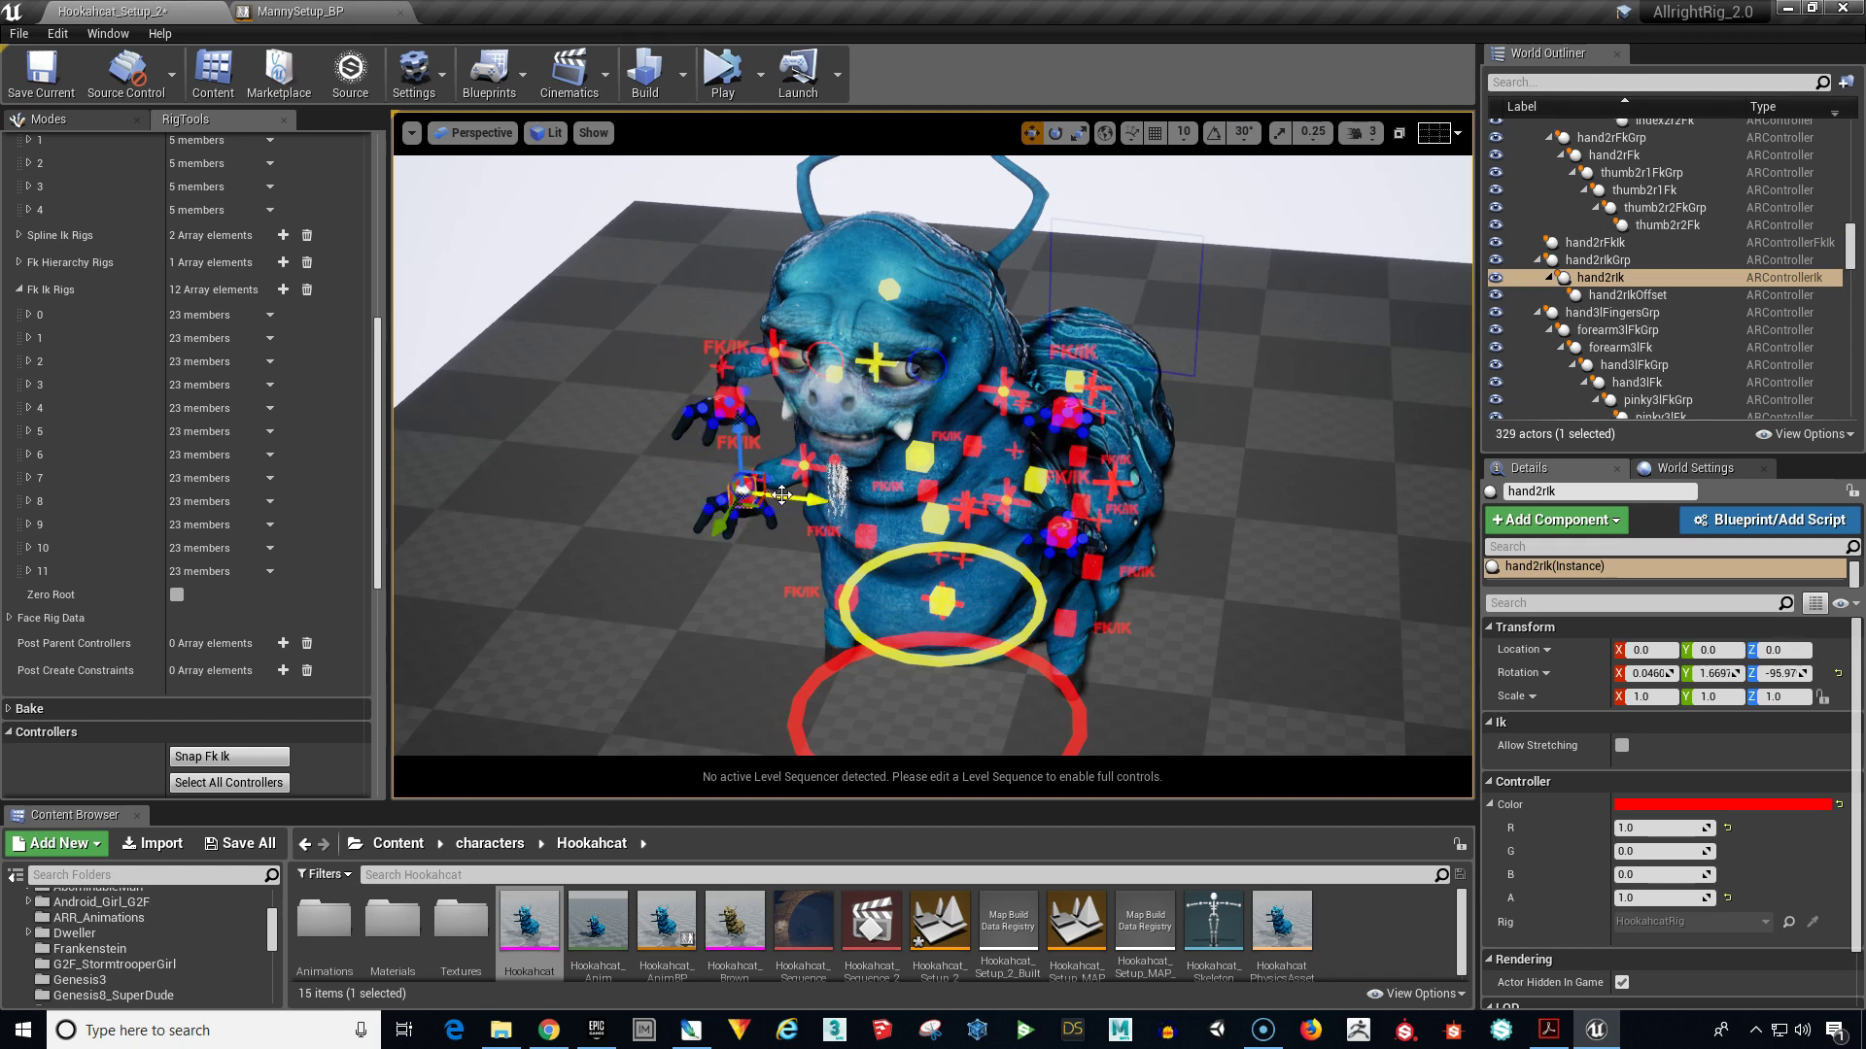
pyautogui.moveTo(787, 498); pyautogui.dragTo(793, 497)
pyautogui.keyDown('alt'); pyautogui.moveTo(1200, 587); pyautogui.dragTo(1194, 578); pyautogui.keyUp('alt')
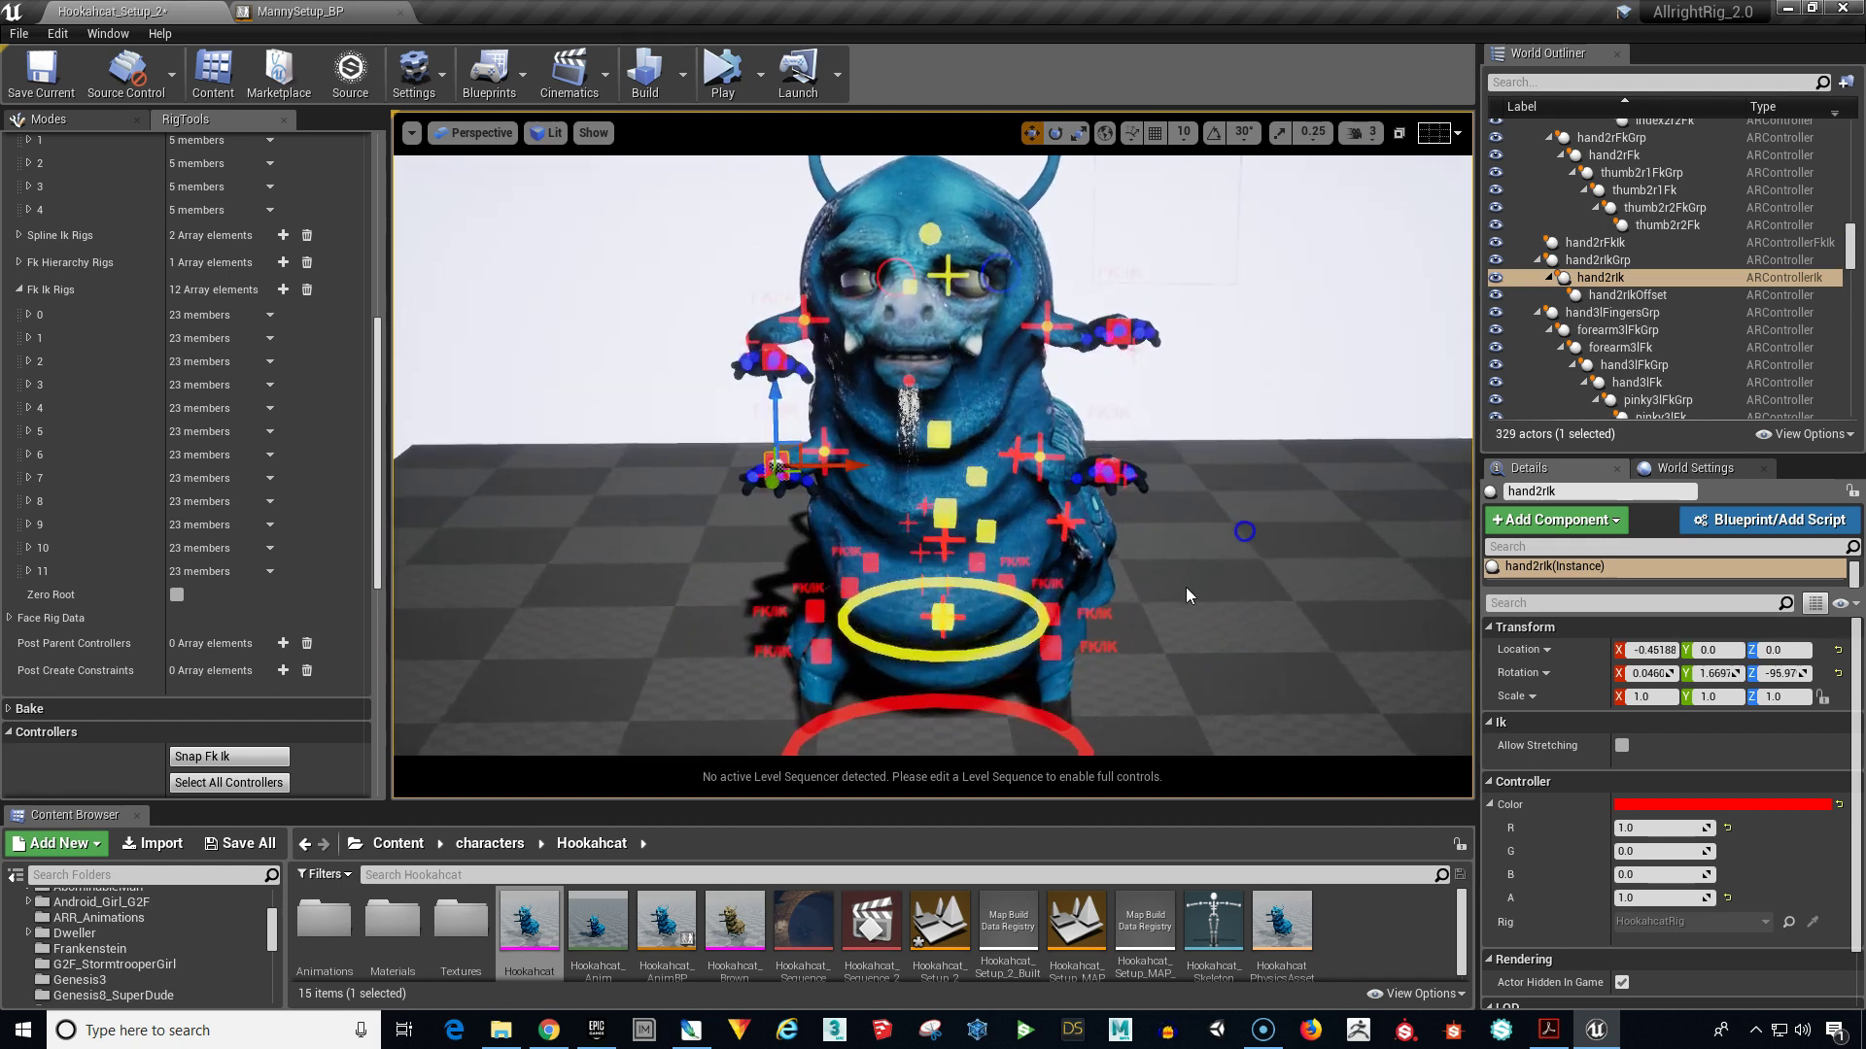
pyautogui.keyDown('alt'); pyautogui.moveTo(1194, 577); pyautogui.dragTo(1255, 546, button='right'); pyautogui.keyUp('alt')
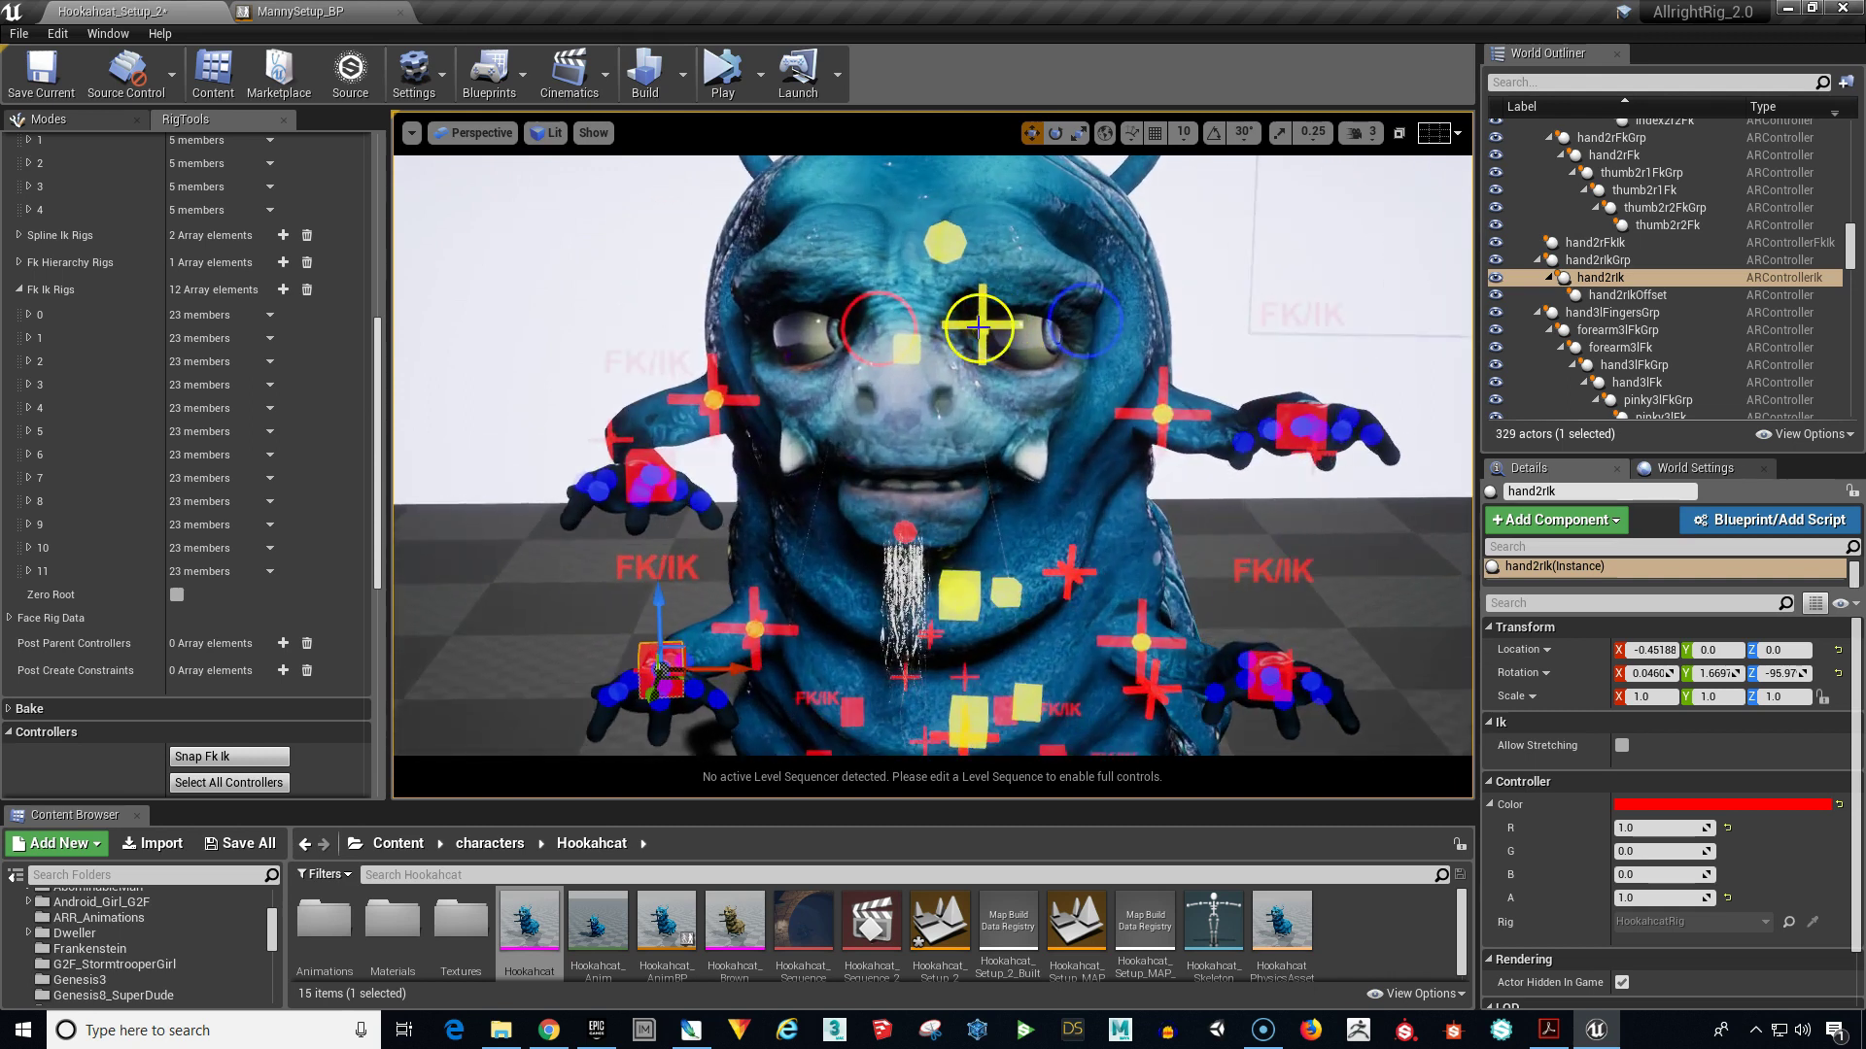
# Step: Turn the Hookahcat's eyes to the side with the EyesController
pyautogui.click(984, 326)
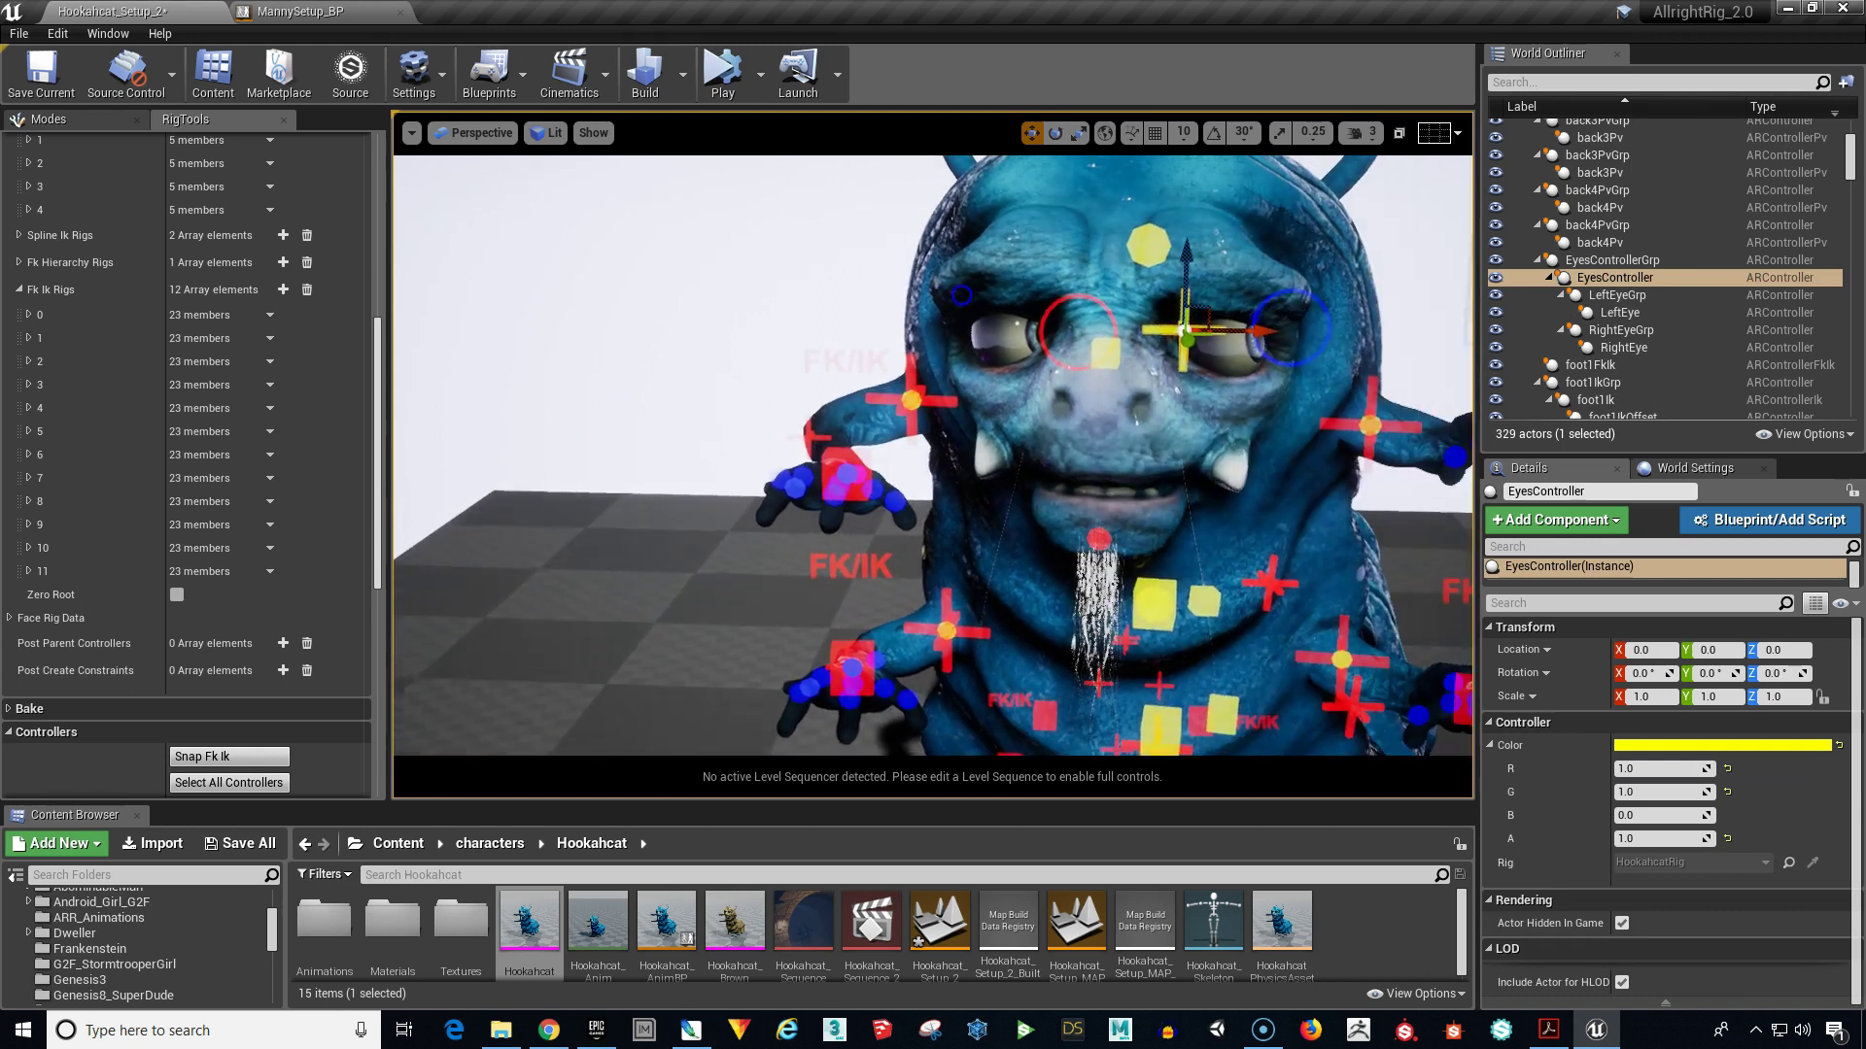
pyautogui.moveTo(995, 309); pyautogui.dragTo(1066, 301, button='right')
pyautogui.moveTo(1065, 303); pyautogui.dragTo(934, 307)
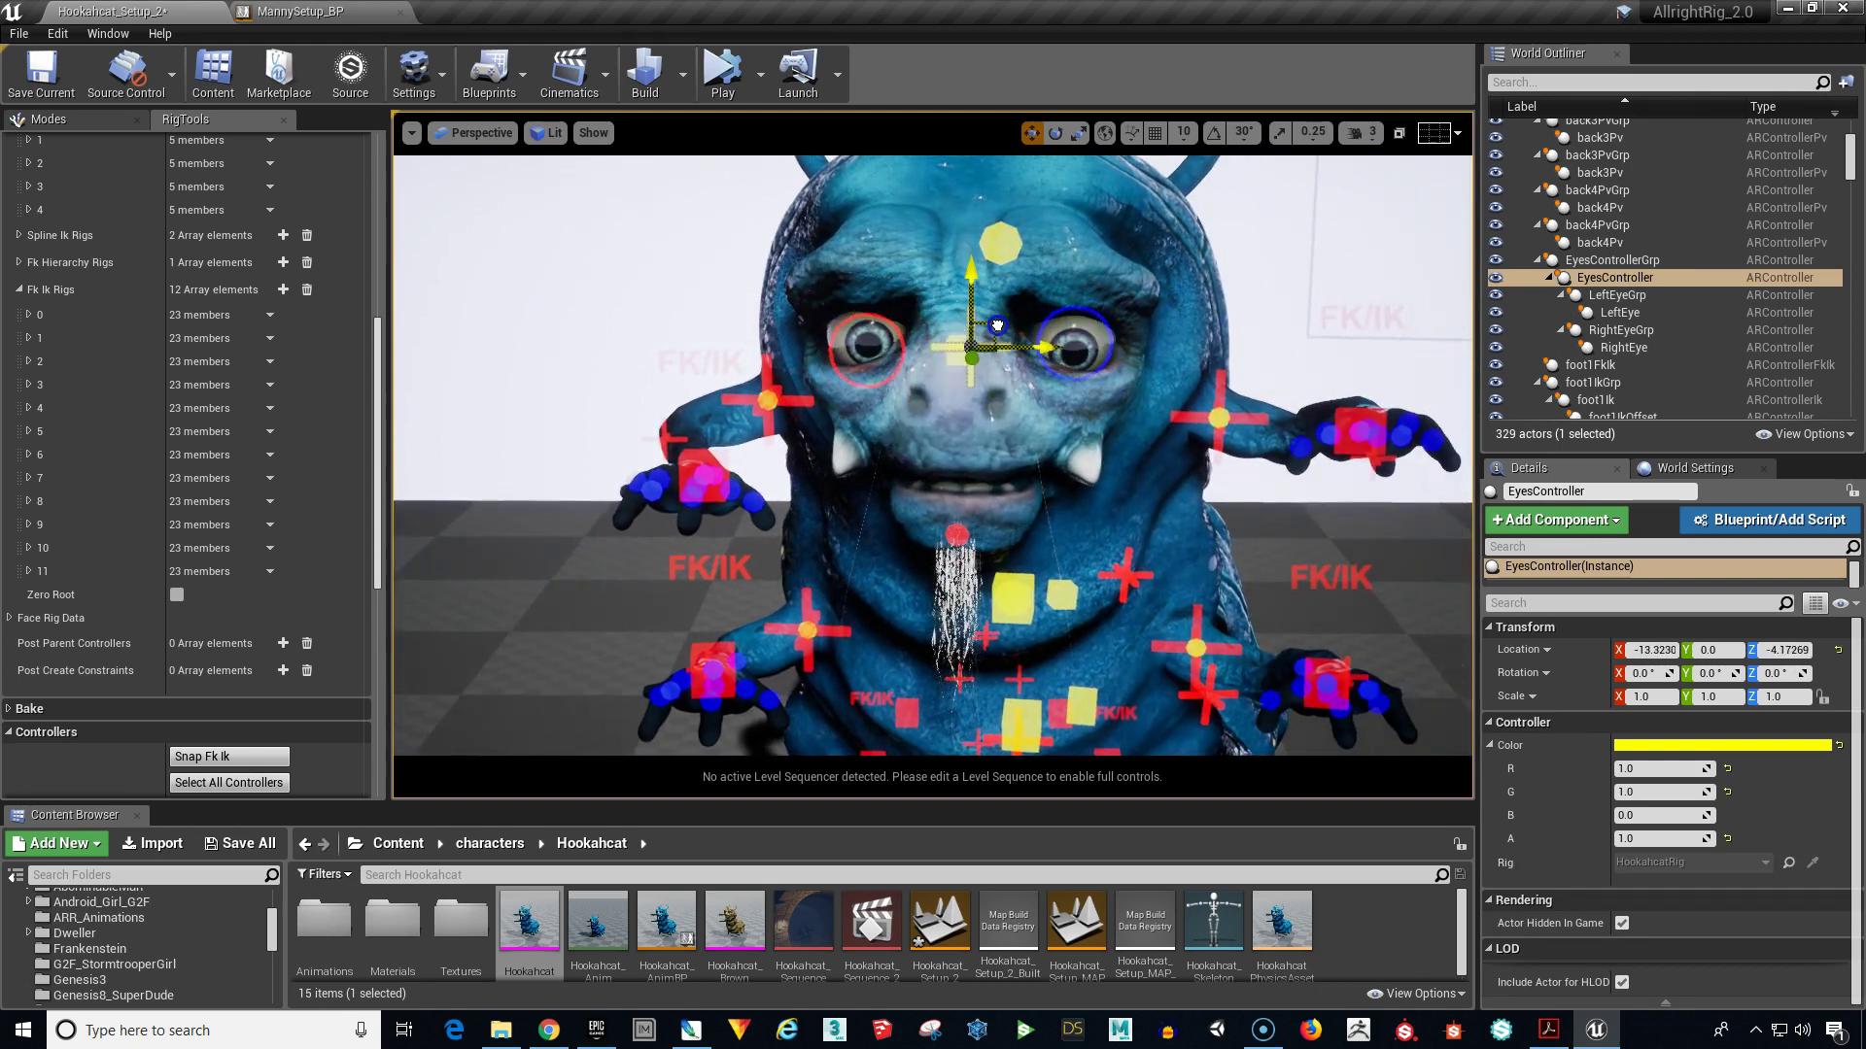
pyautogui.moveTo(933, 307); pyautogui.dragTo(978, 365)
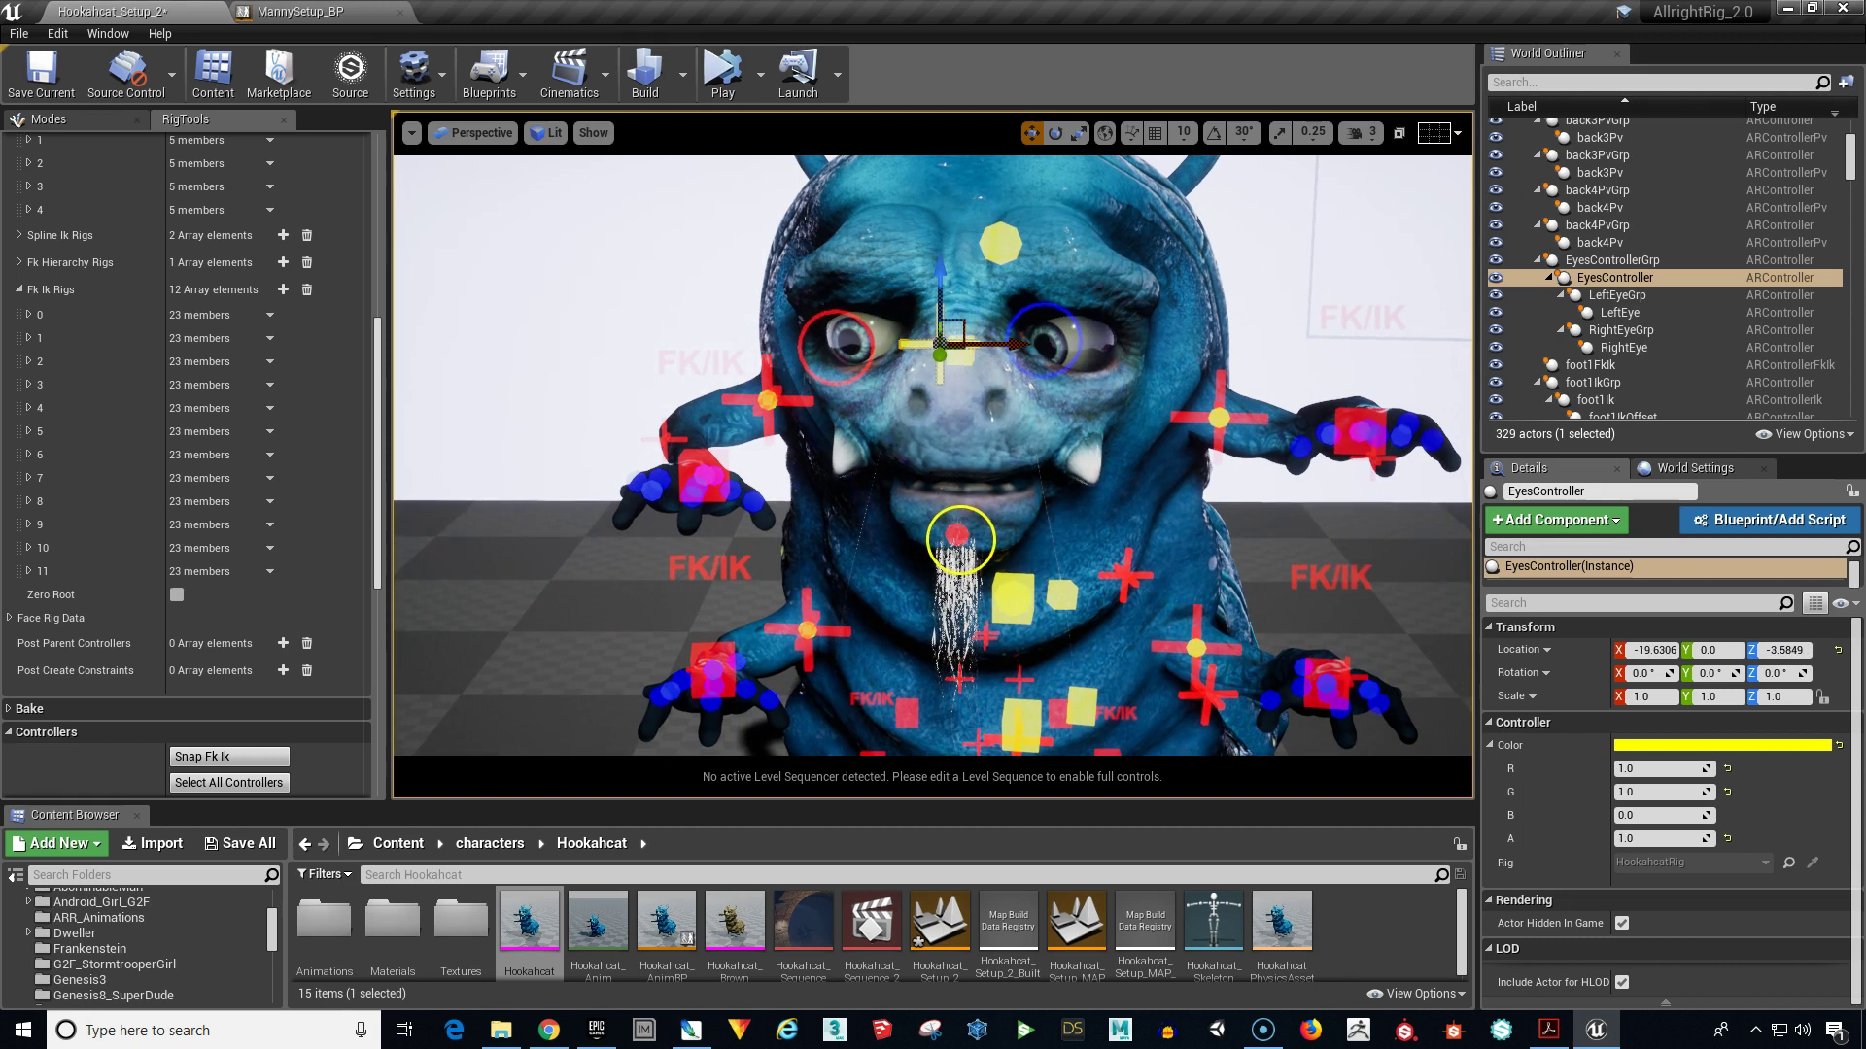
# Step: Open the mouth with the Mouth controller, then select headFk
pyautogui.click(958, 538)
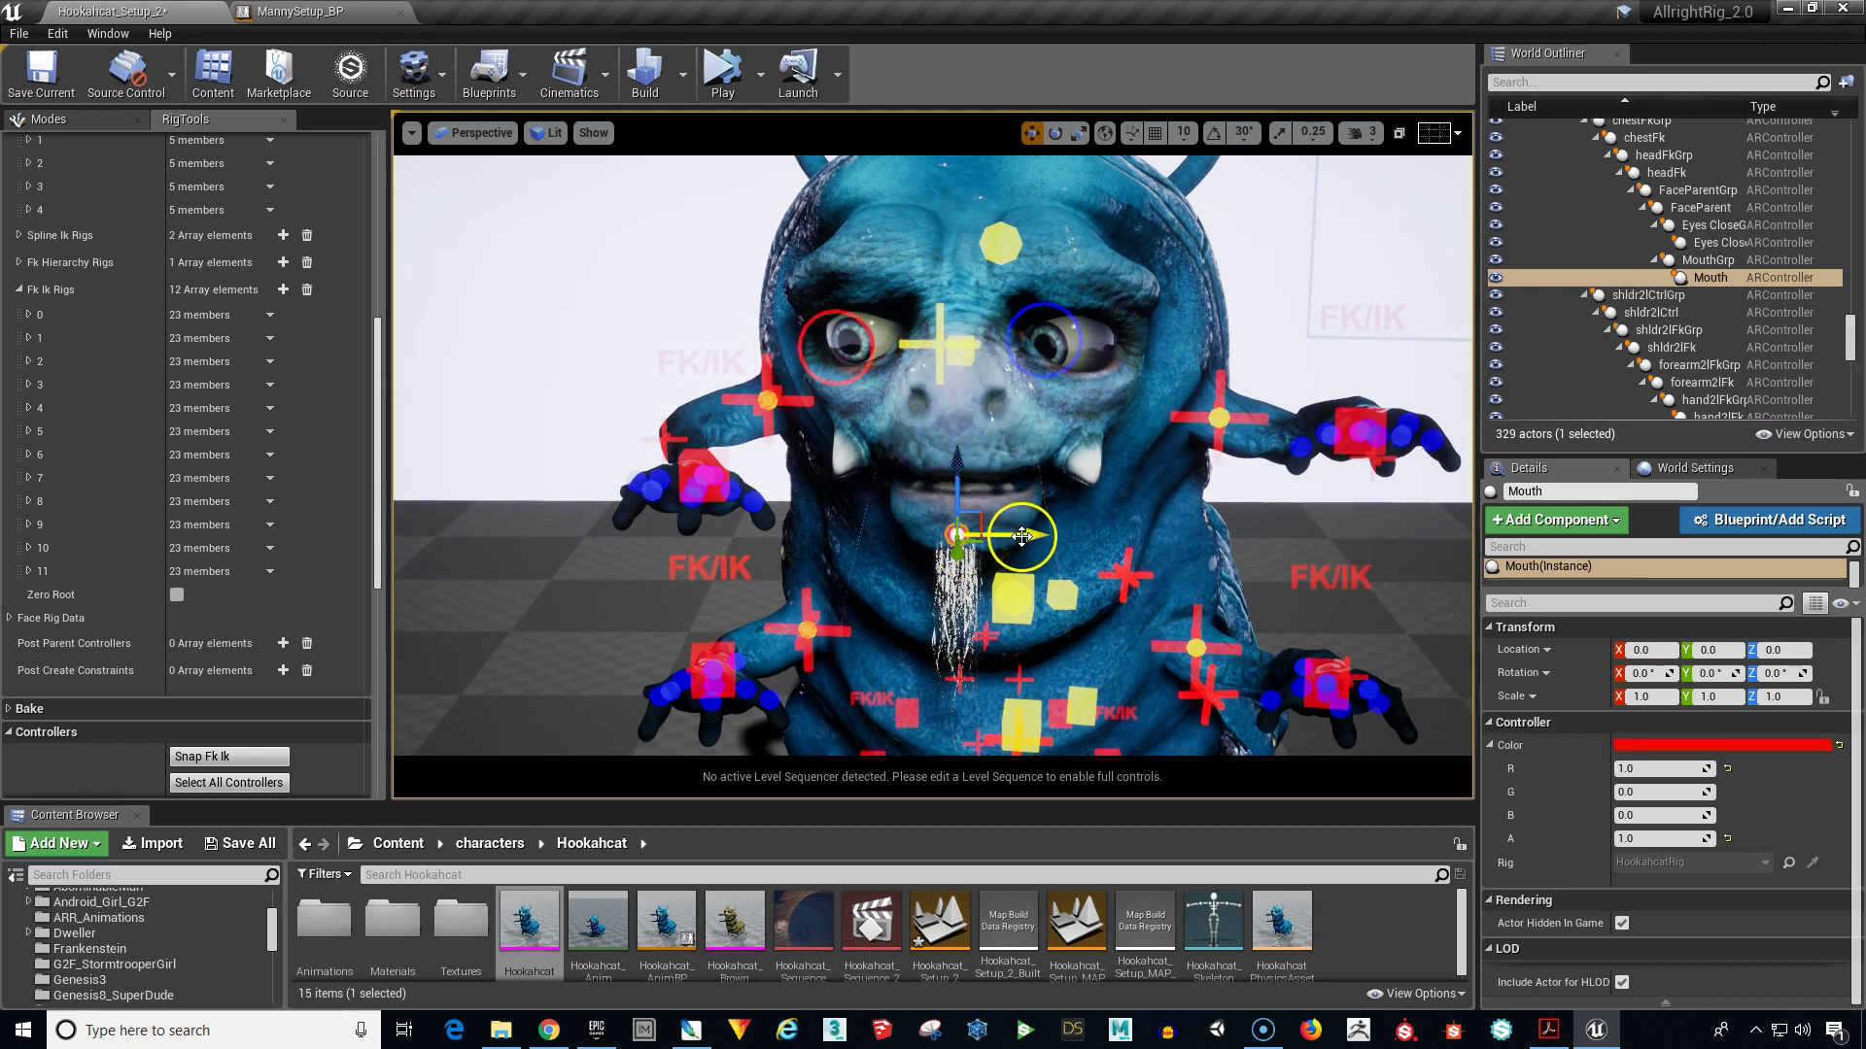
pyautogui.moveTo(1022, 538); pyautogui.dragTo(1043, 537)
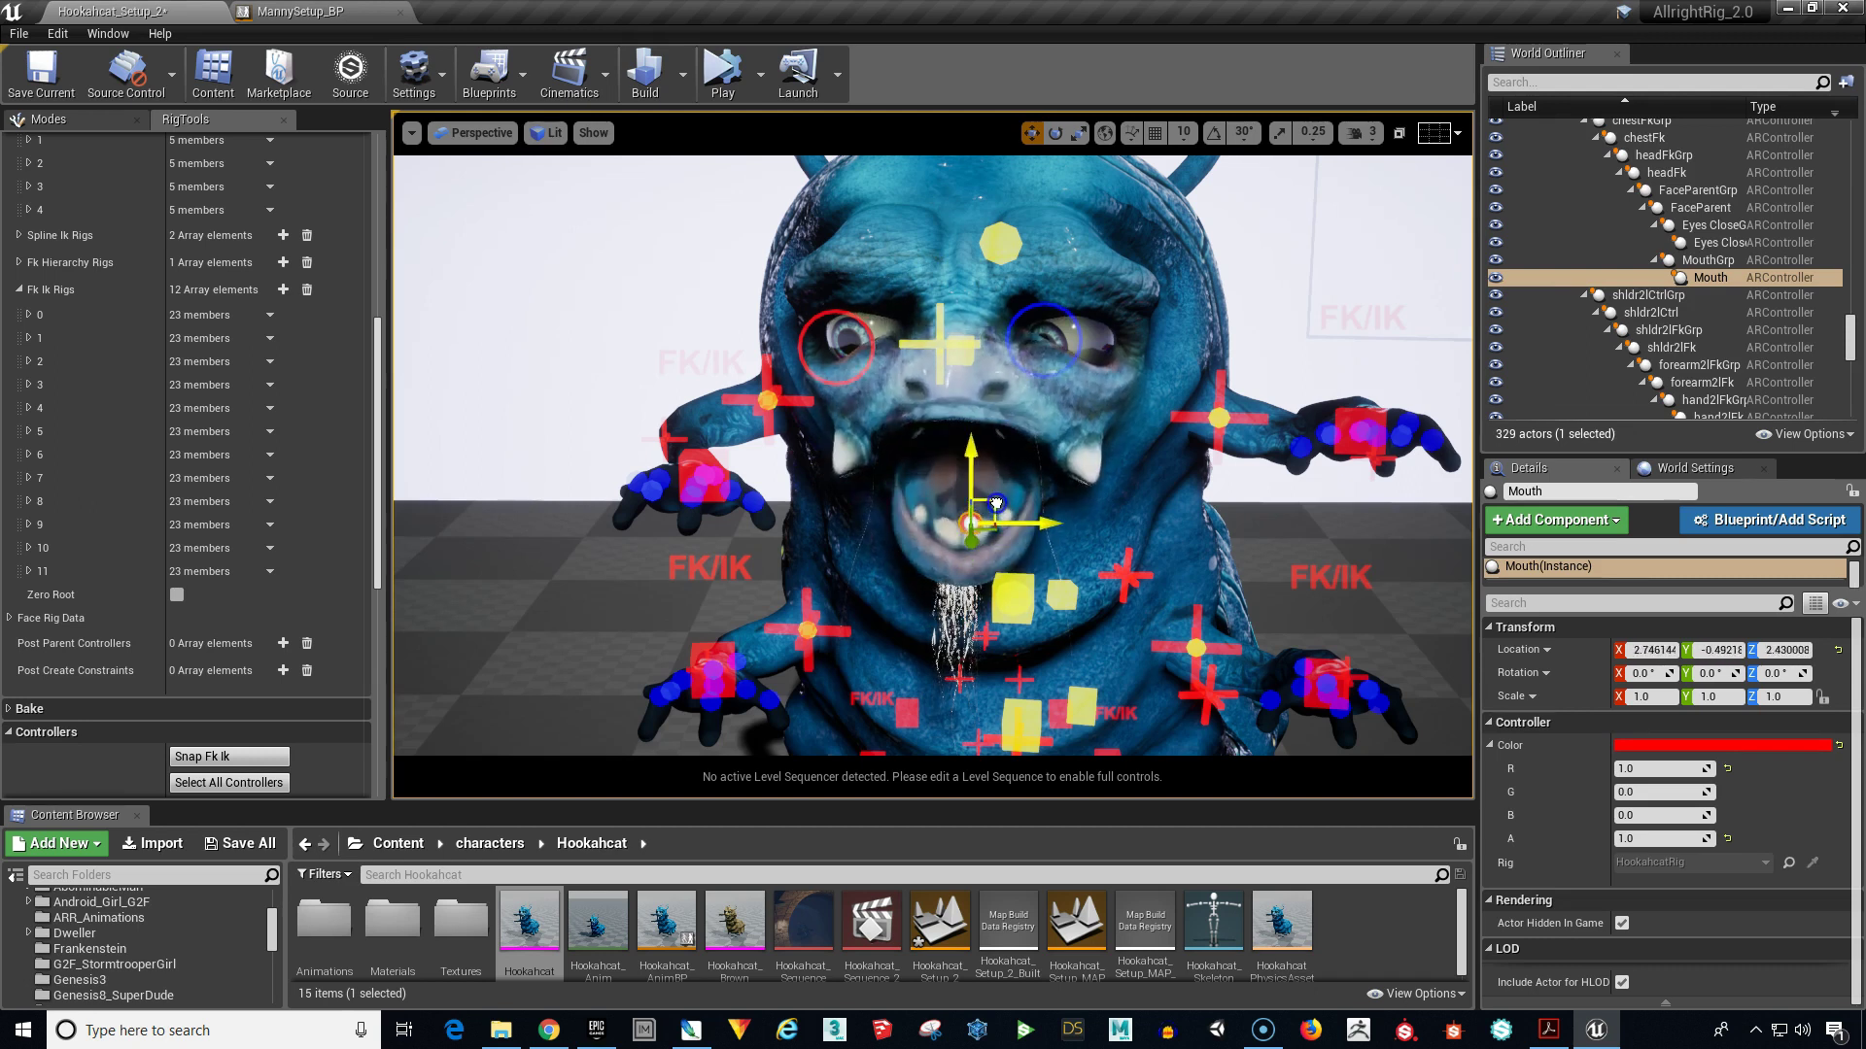
pyautogui.click(1005, 238)
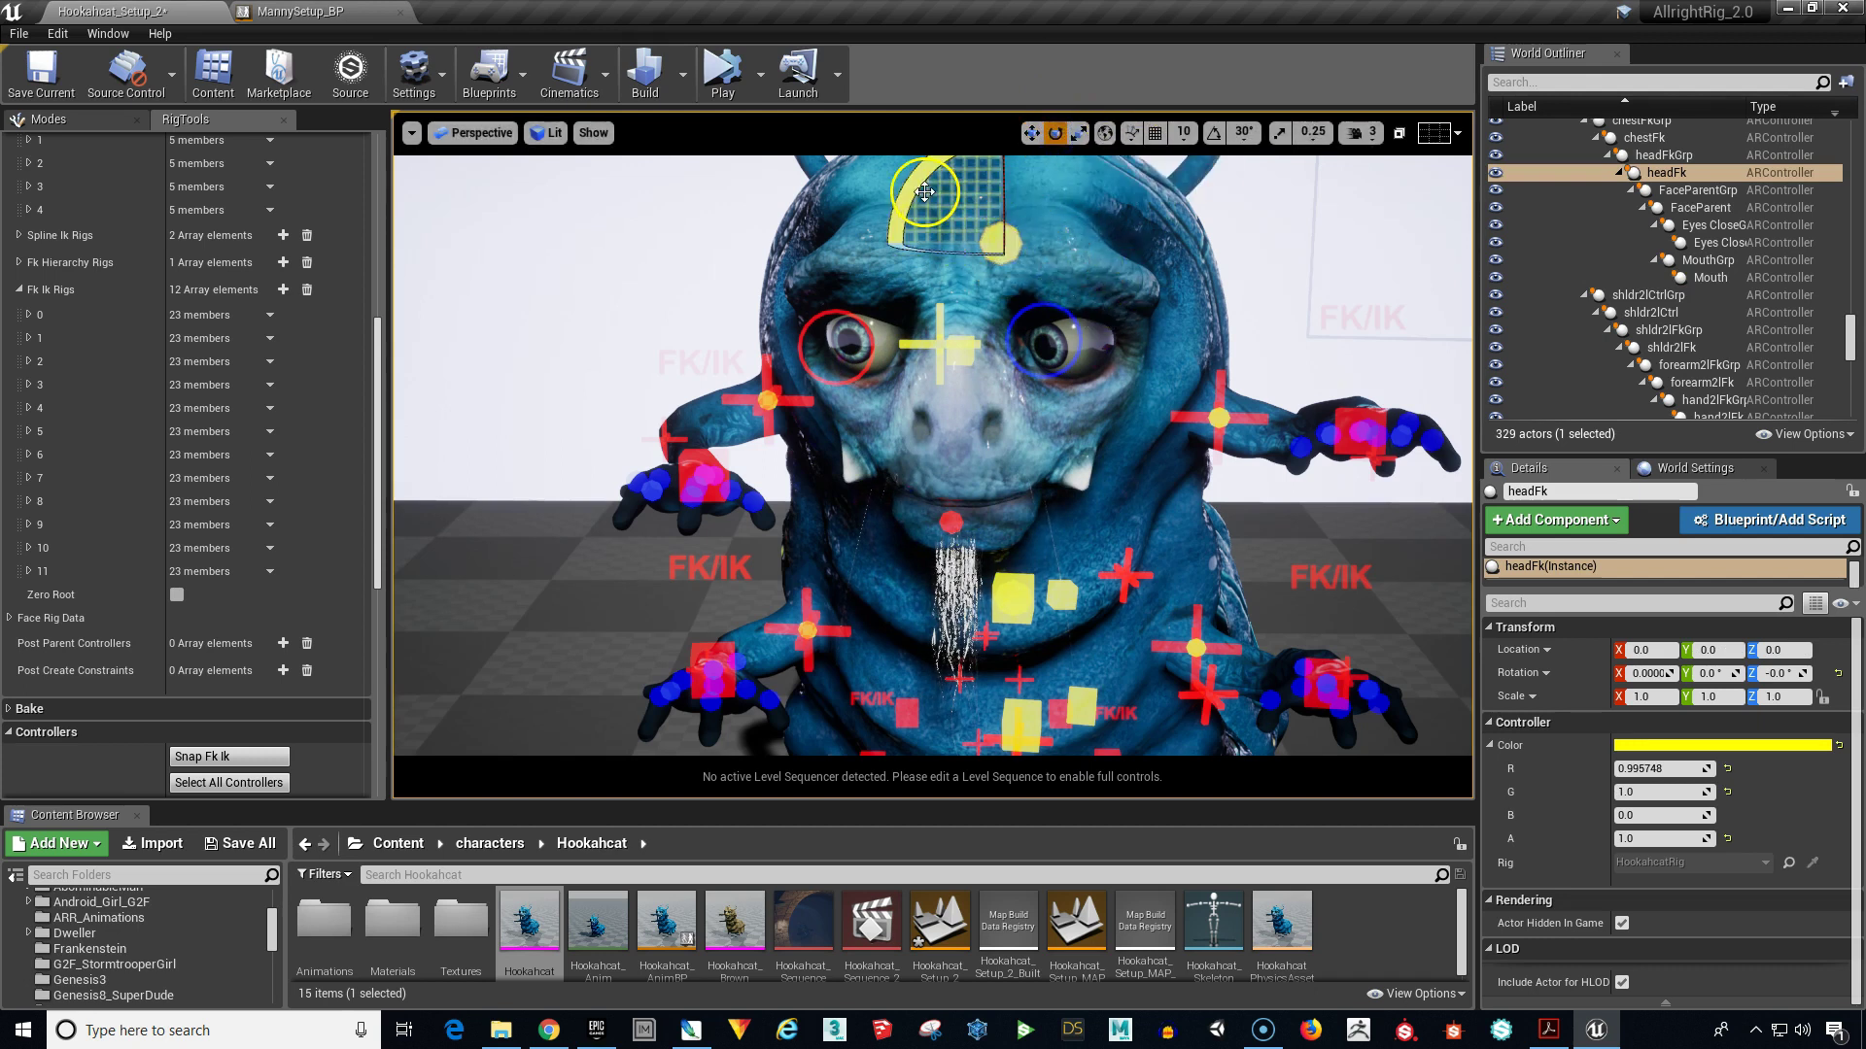
# Step: Tilt the head with headFk and orbit to view the posed caterpillar from several sides
pyautogui.moveTo(924, 191); pyautogui.dragTo(1116, 235)
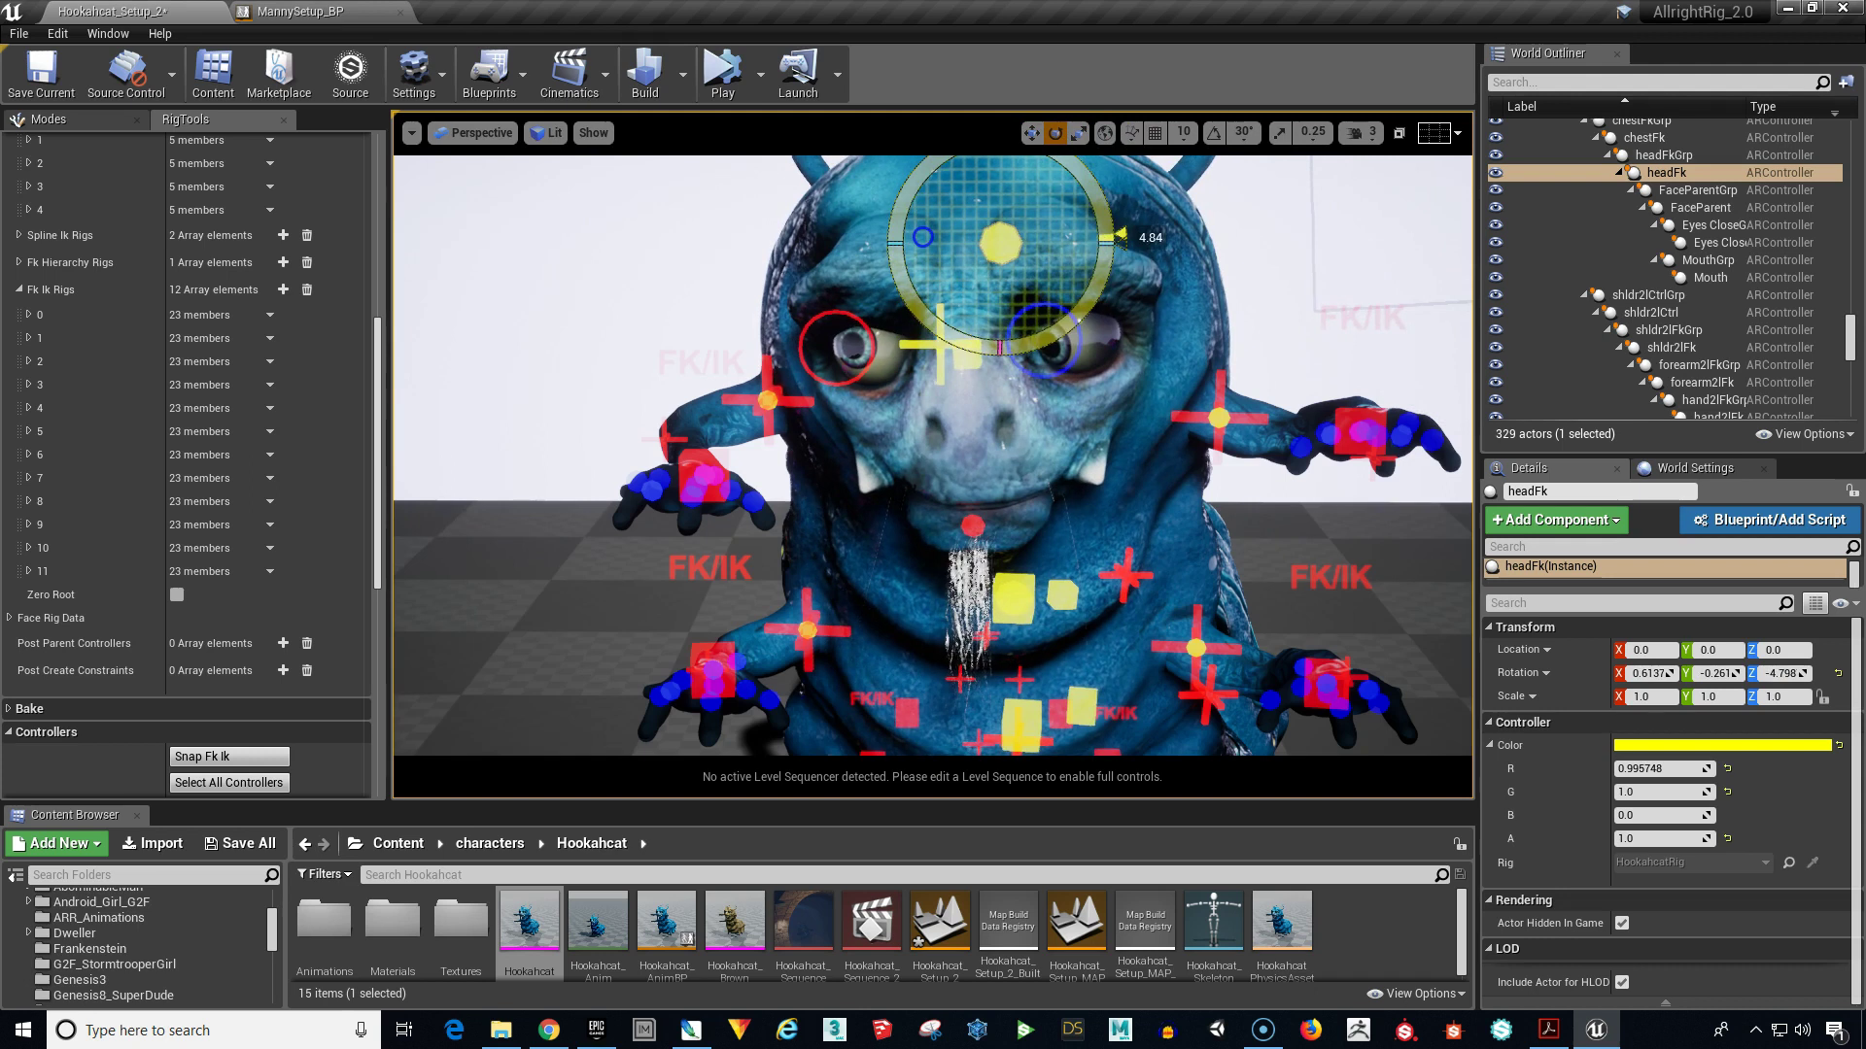
pyautogui.moveTo(1047, 346)
pyautogui.keyDown('alt'); pyautogui.mouseDown()
pyautogui.moveTo(888, 301)
pyautogui.moveTo(933, 314)
pyautogui.moveTo(927, 467)
pyautogui.mouseUp(); pyautogui.keyUp('alt')
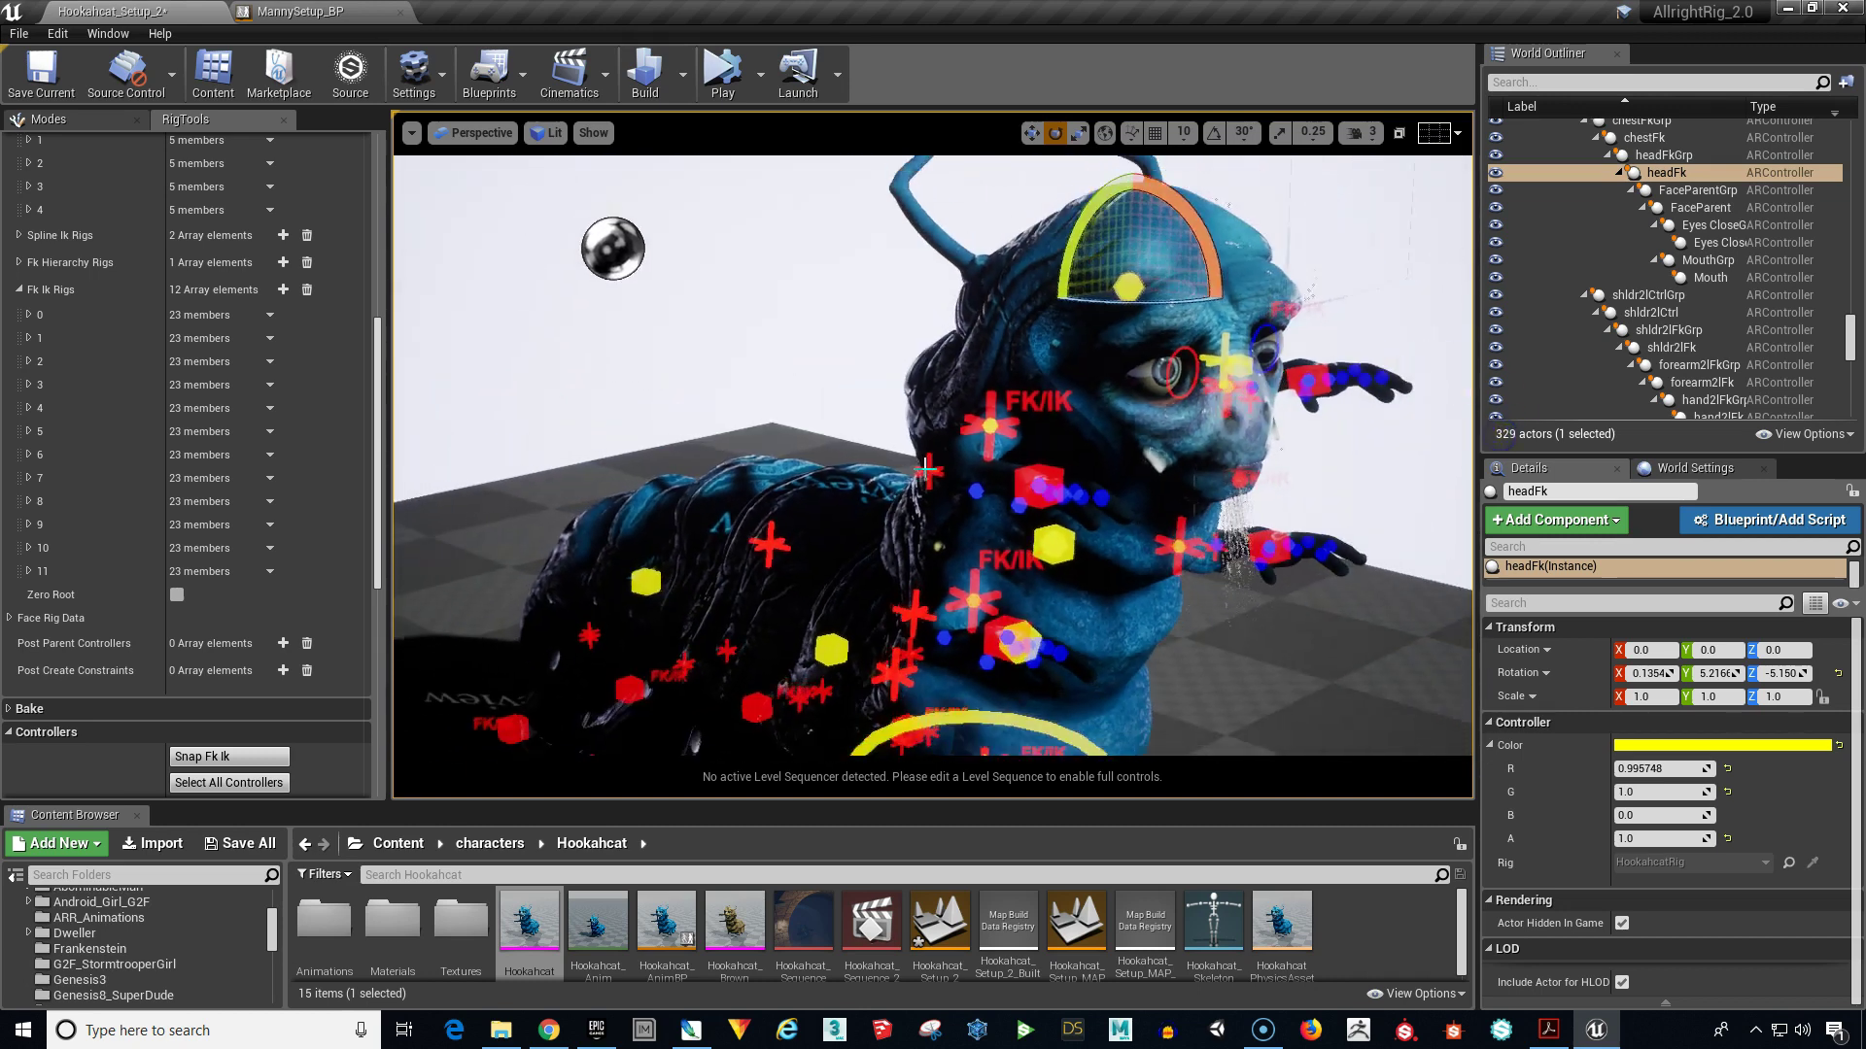
pyautogui.moveTo(1250, 571)
pyautogui.keyDown('alt'); pyautogui.mouseDown()
pyautogui.moveTo(1282, 568)
pyautogui.moveTo(1280, 585)
pyautogui.mouseUp(); pyautogui.keyUp('alt')
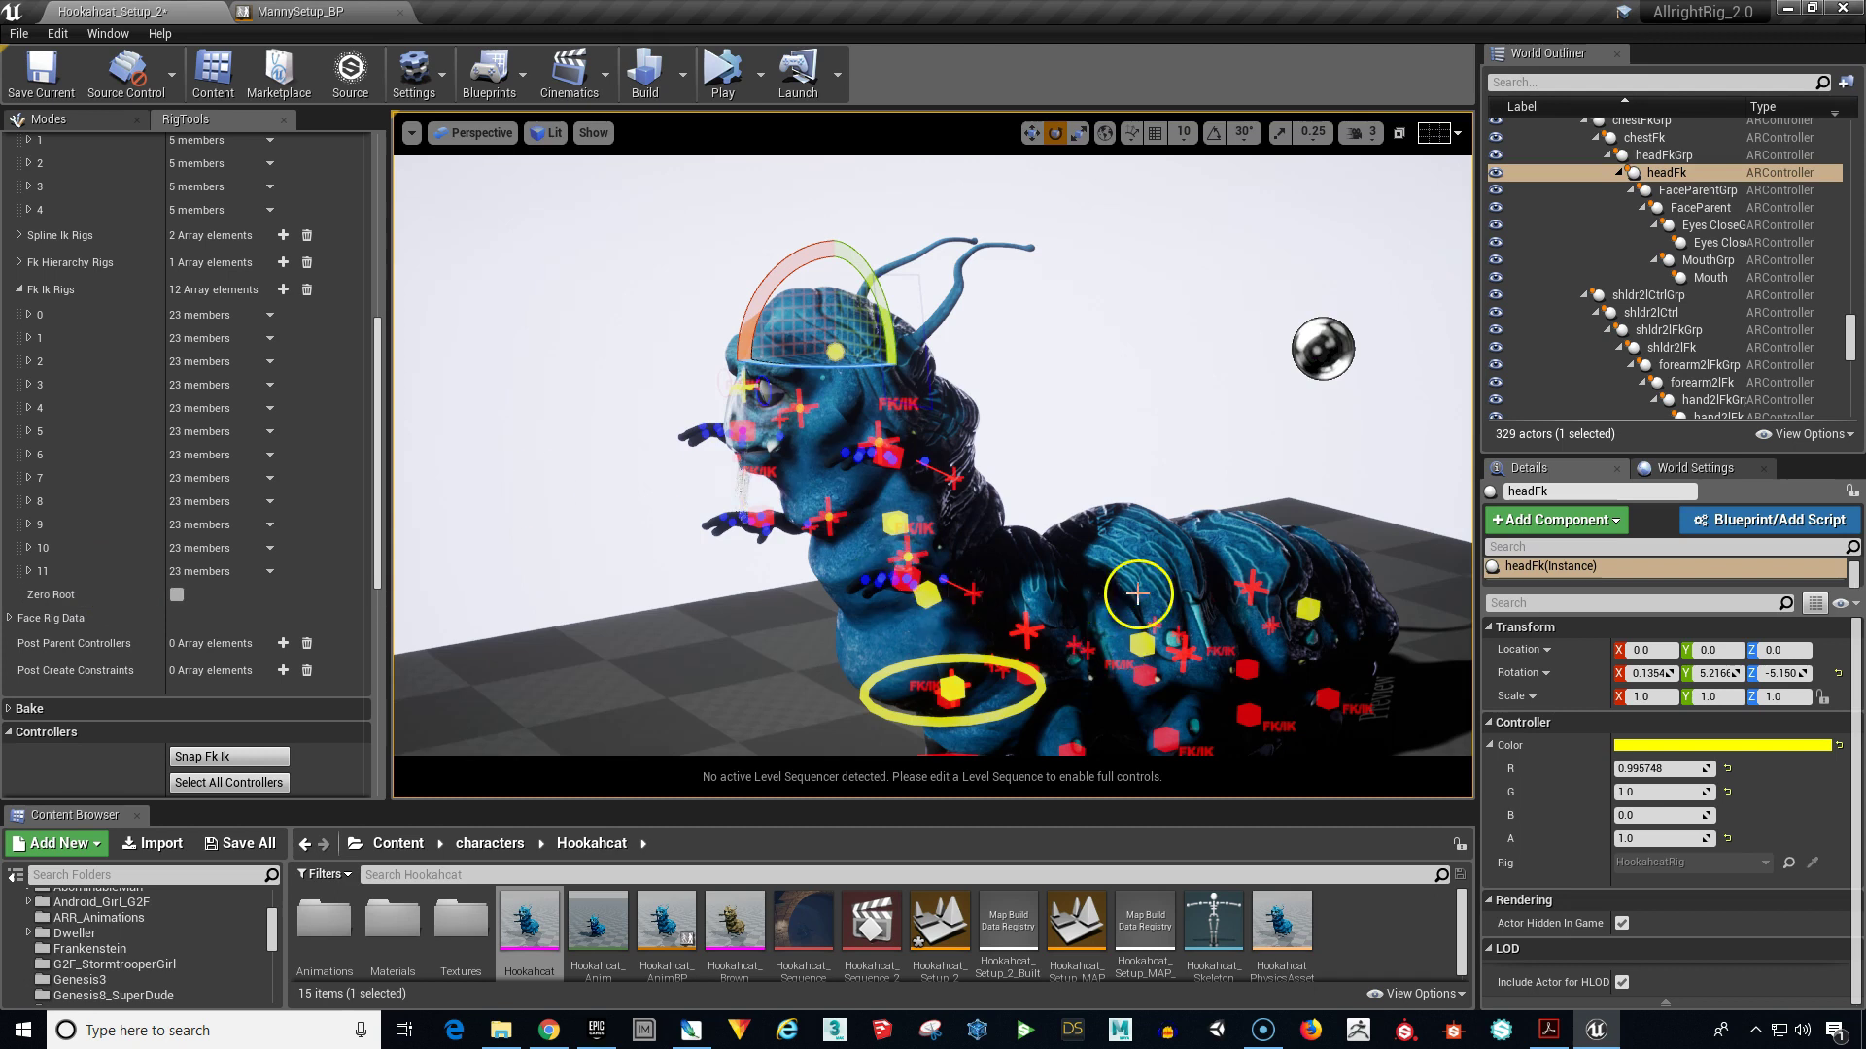
pyautogui.keyDown('alt'); pyautogui.moveTo(1186, 432); pyautogui.dragTo(1404, 742); pyautogui.keyUp('alt')
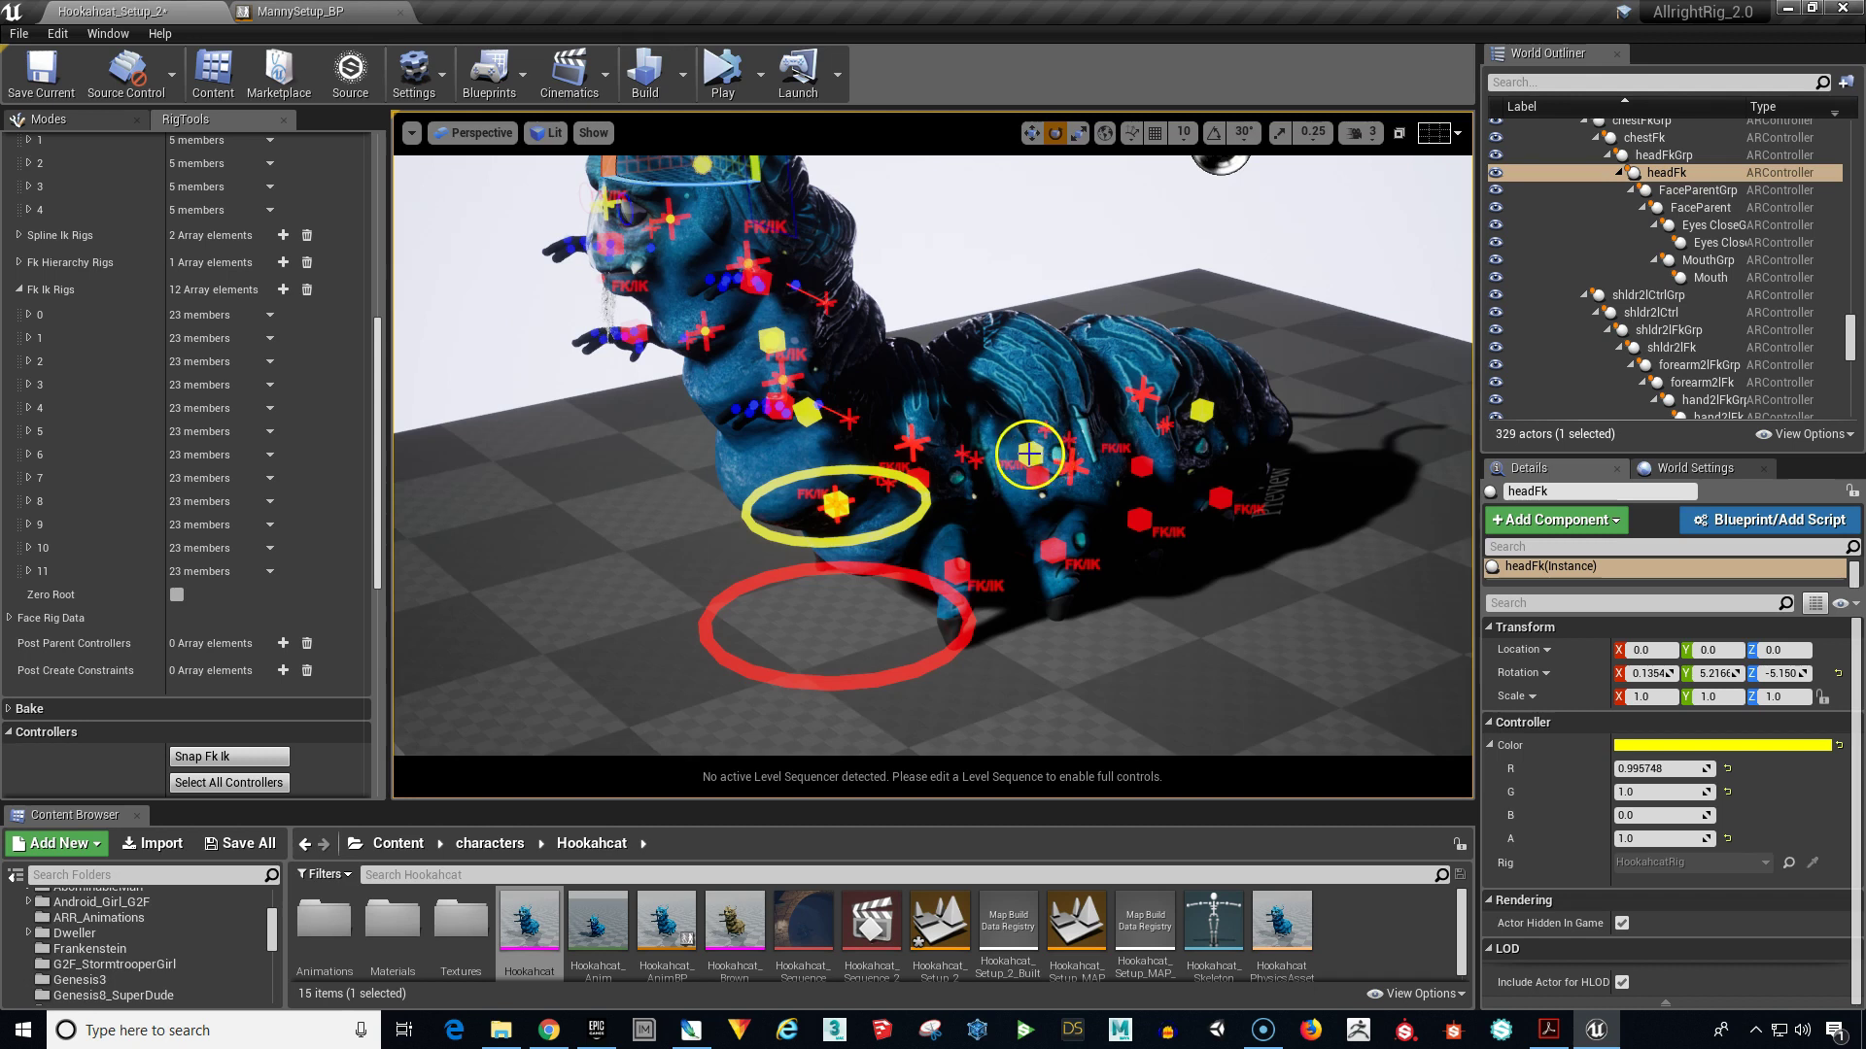
pyautogui.moveTo(933, 466)
pyautogui.keyDown('alt'); pyautogui.mouseDown()
pyautogui.moveTo(1131, 660)
pyautogui.moveTo(1209, 596)
pyautogui.mouseUp(); pyautogui.keyUp('alt')
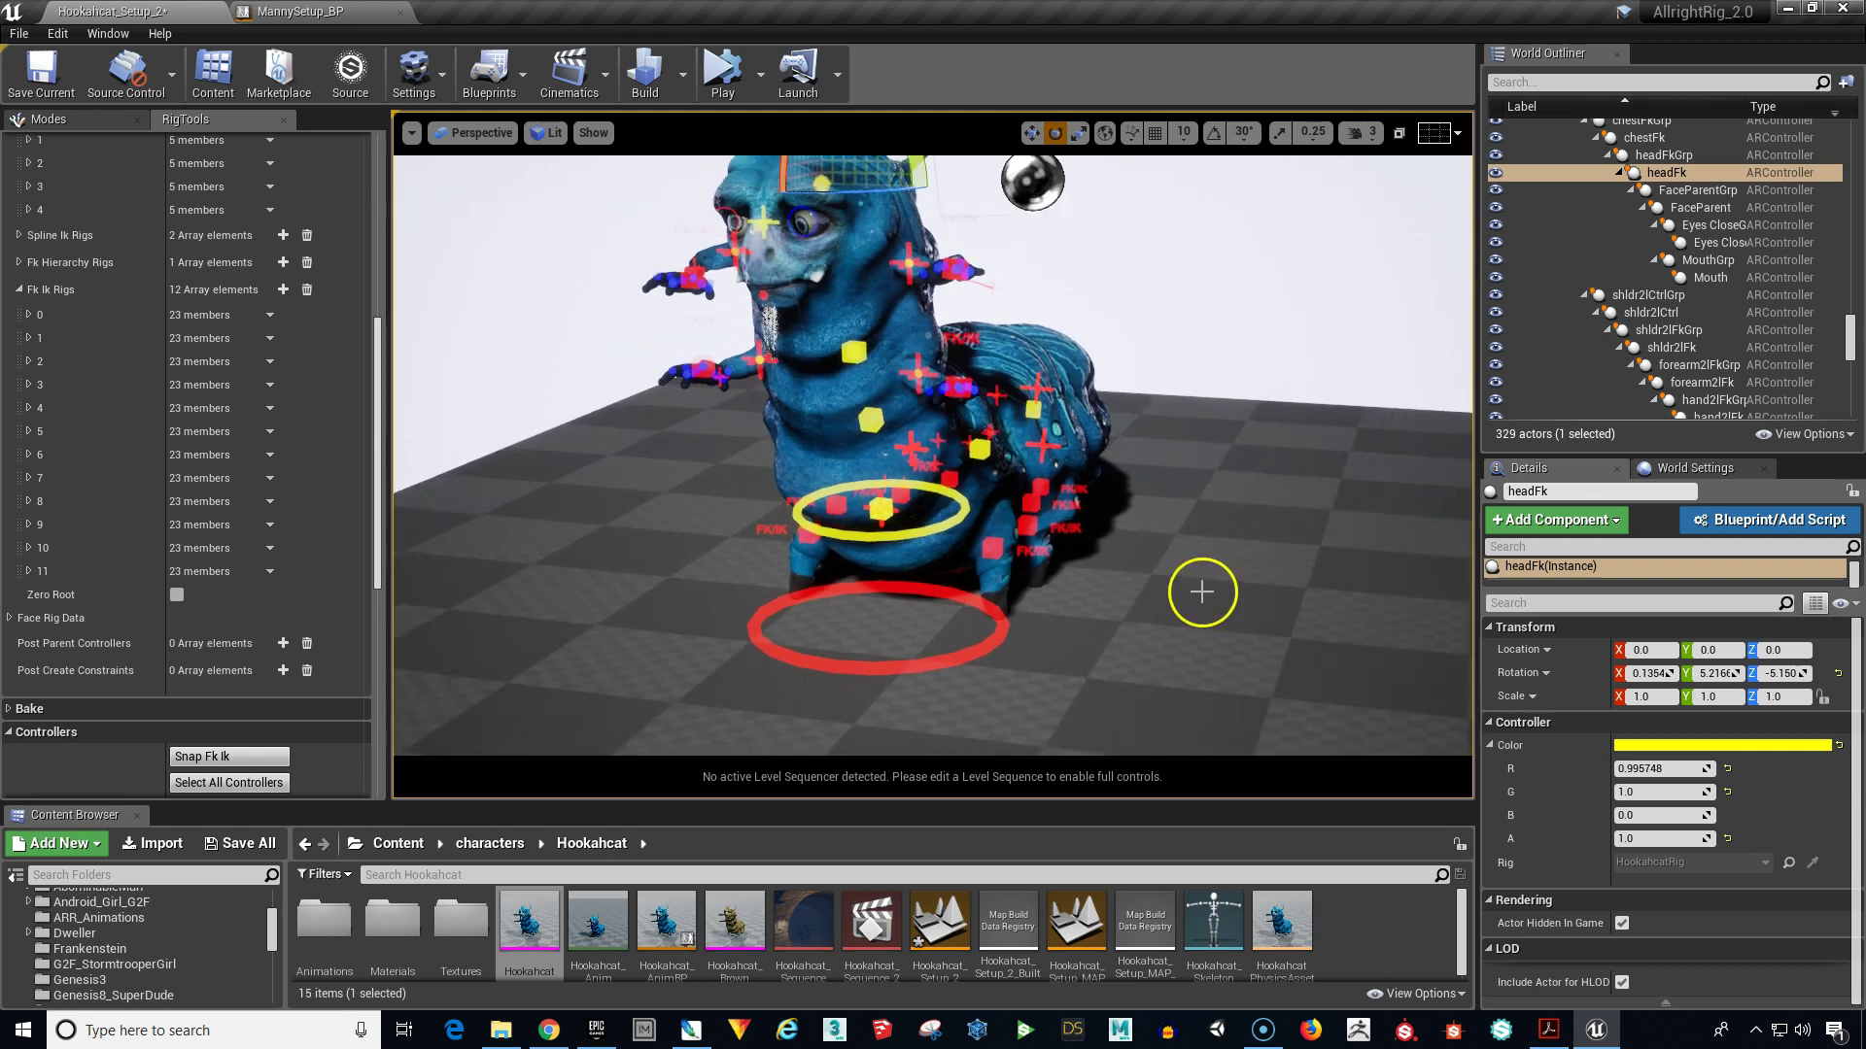
# Step: Open Hookahcat_Setup_MAP, choosing Don't Save for the current level
pyautogui.doubleClick(1082, 913)
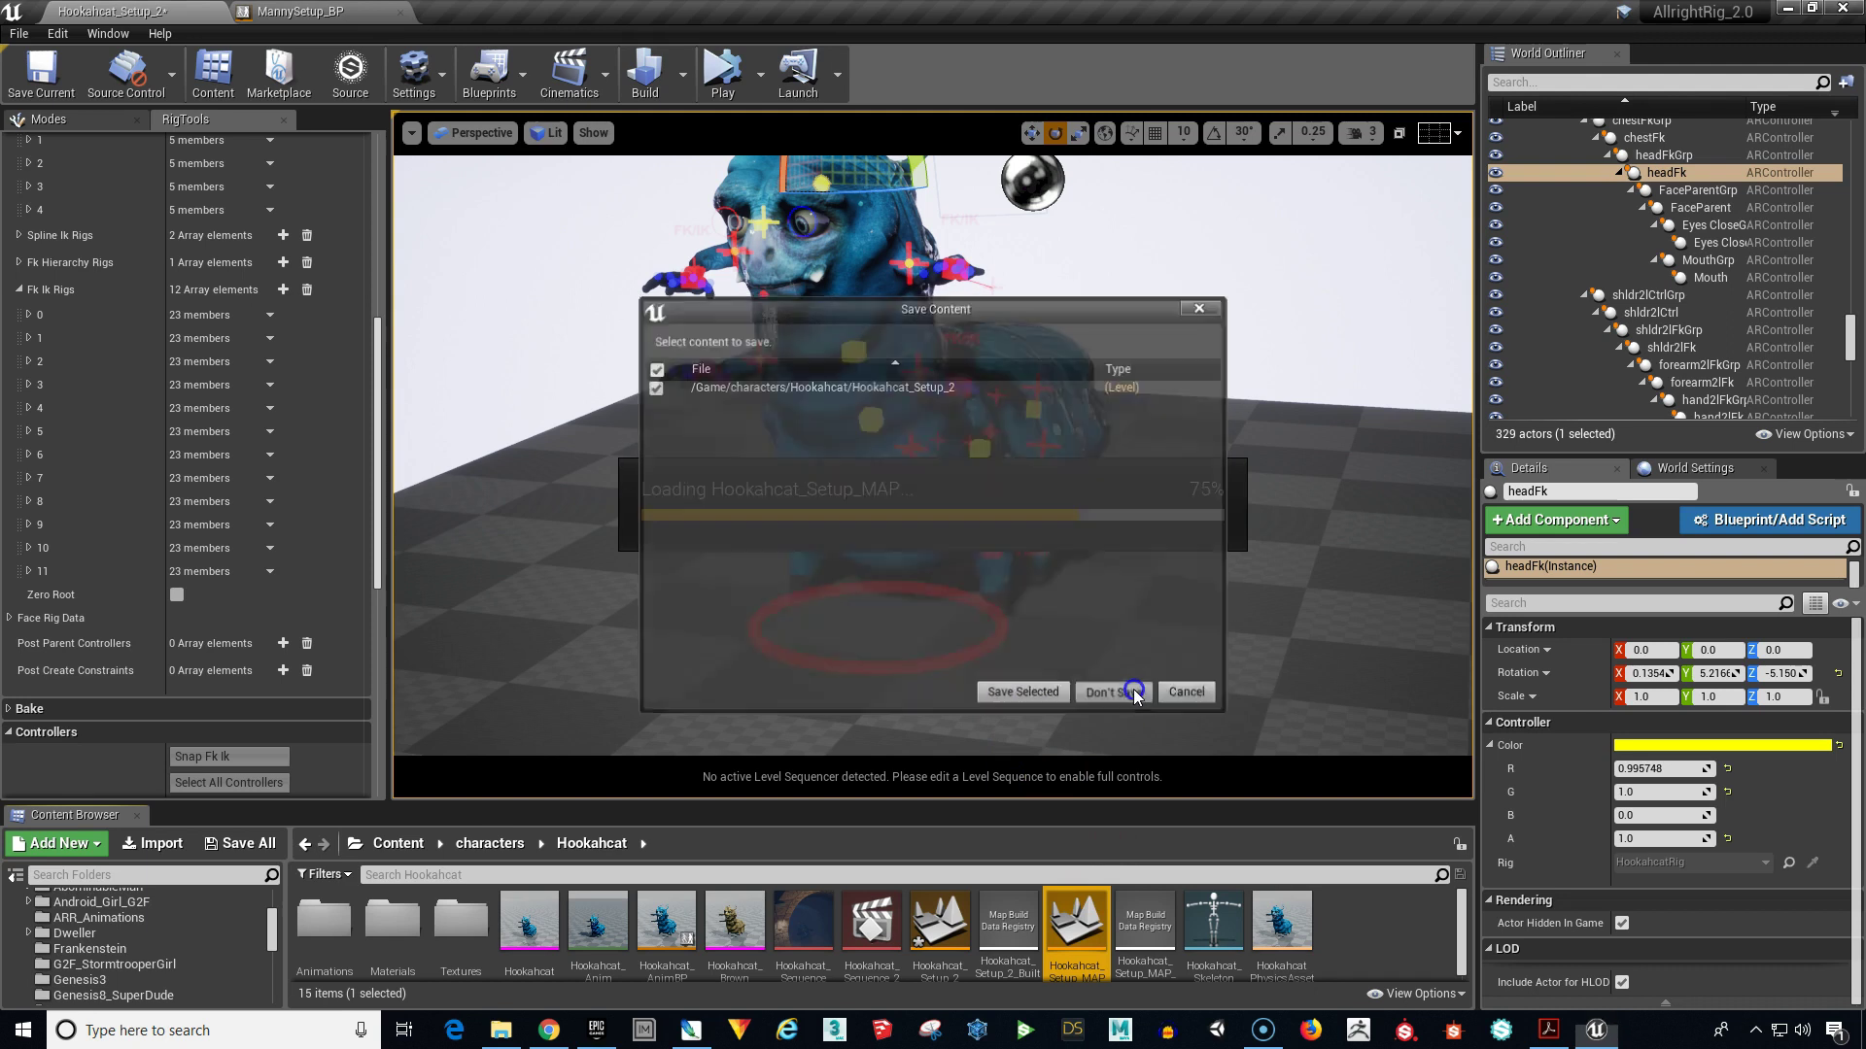
pyautogui.click(1115, 693)
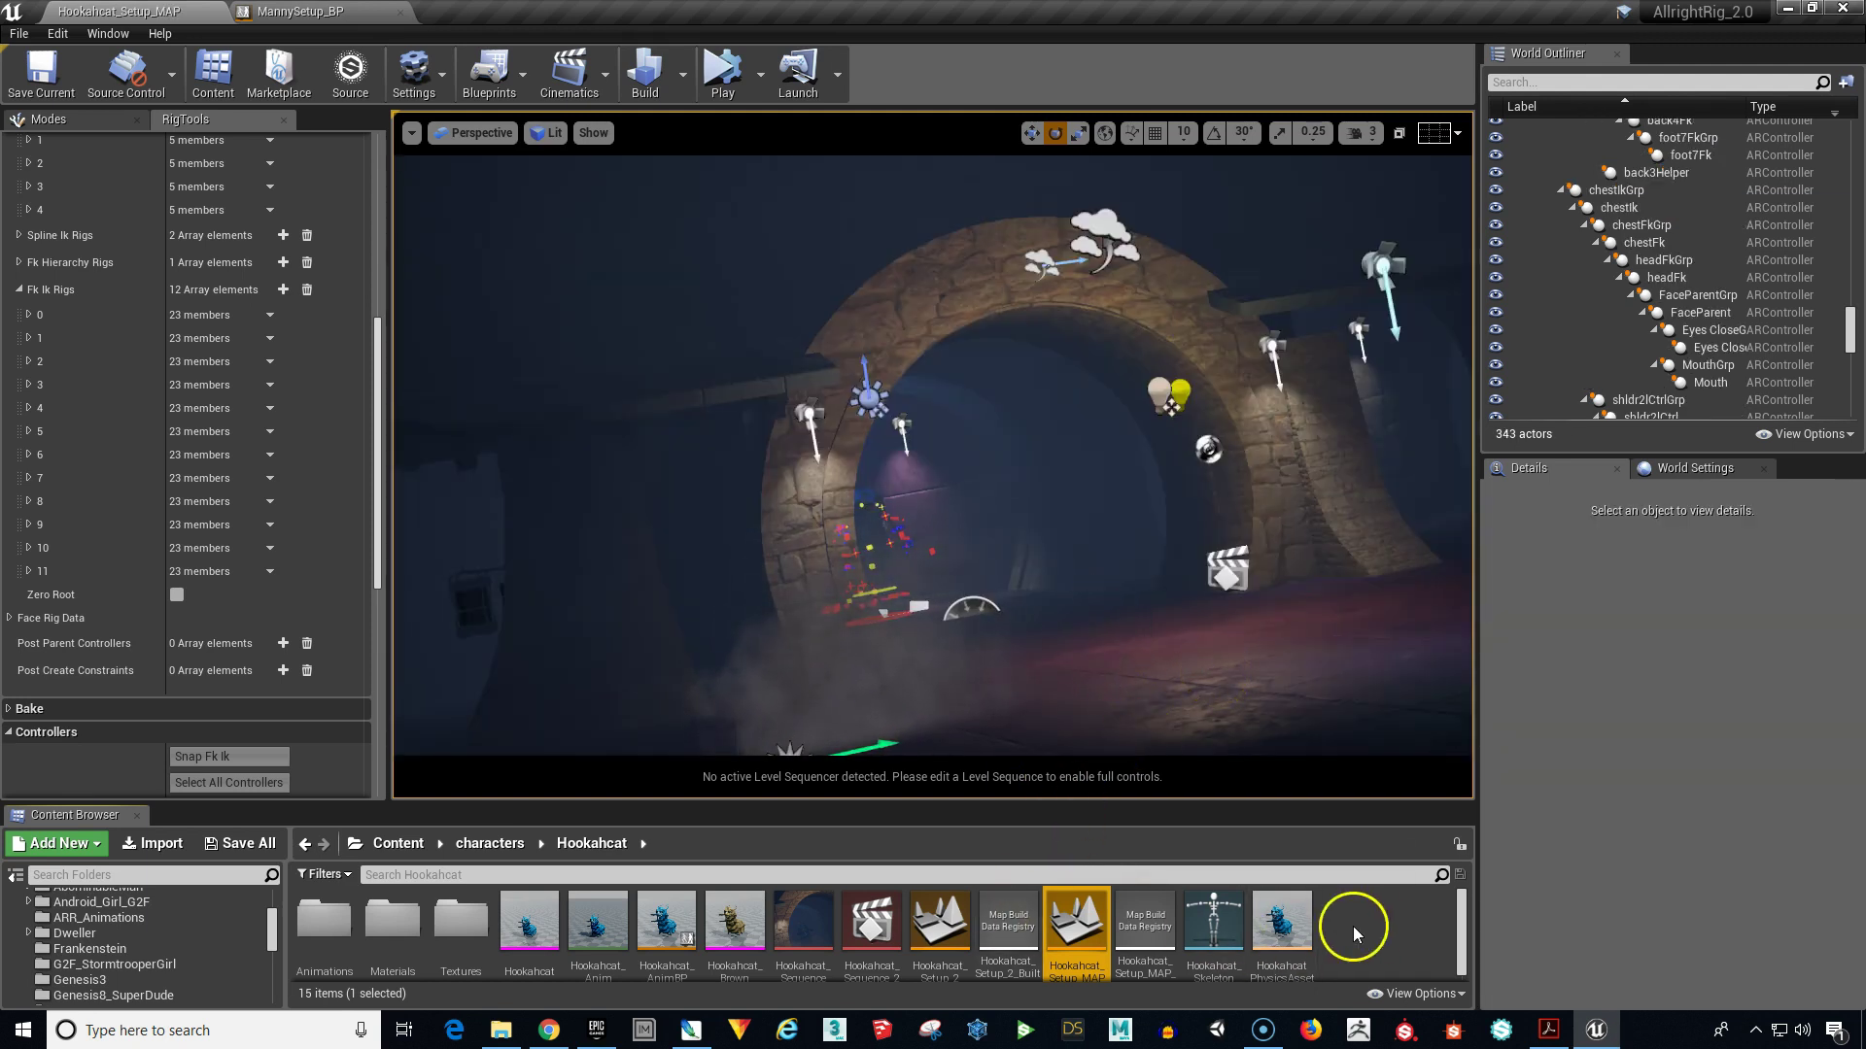
pyautogui.moveTo(1463, 933); pyautogui.dragTo(1465, 939)
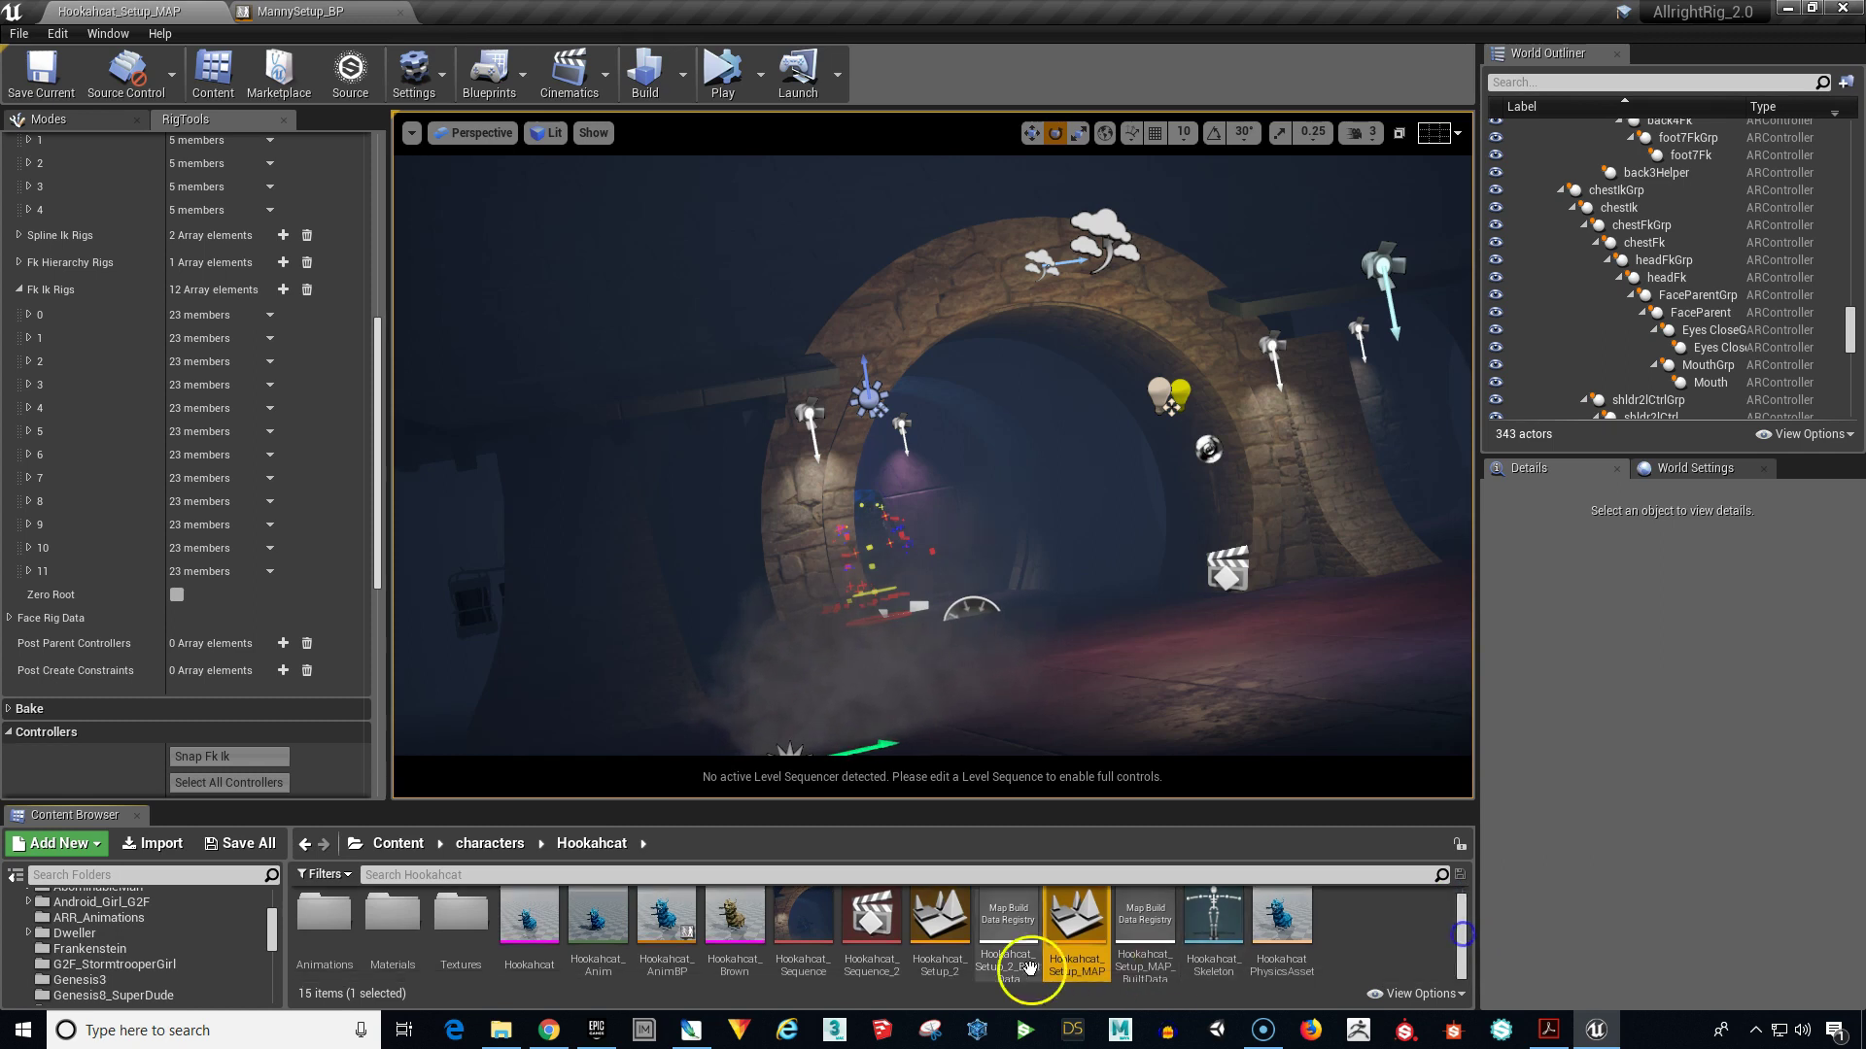
# Step: Open Hookahcat_Sequence_2, lock the view to its cinematic camera, and switch to game view
pyautogui.doubleClick(876, 915)
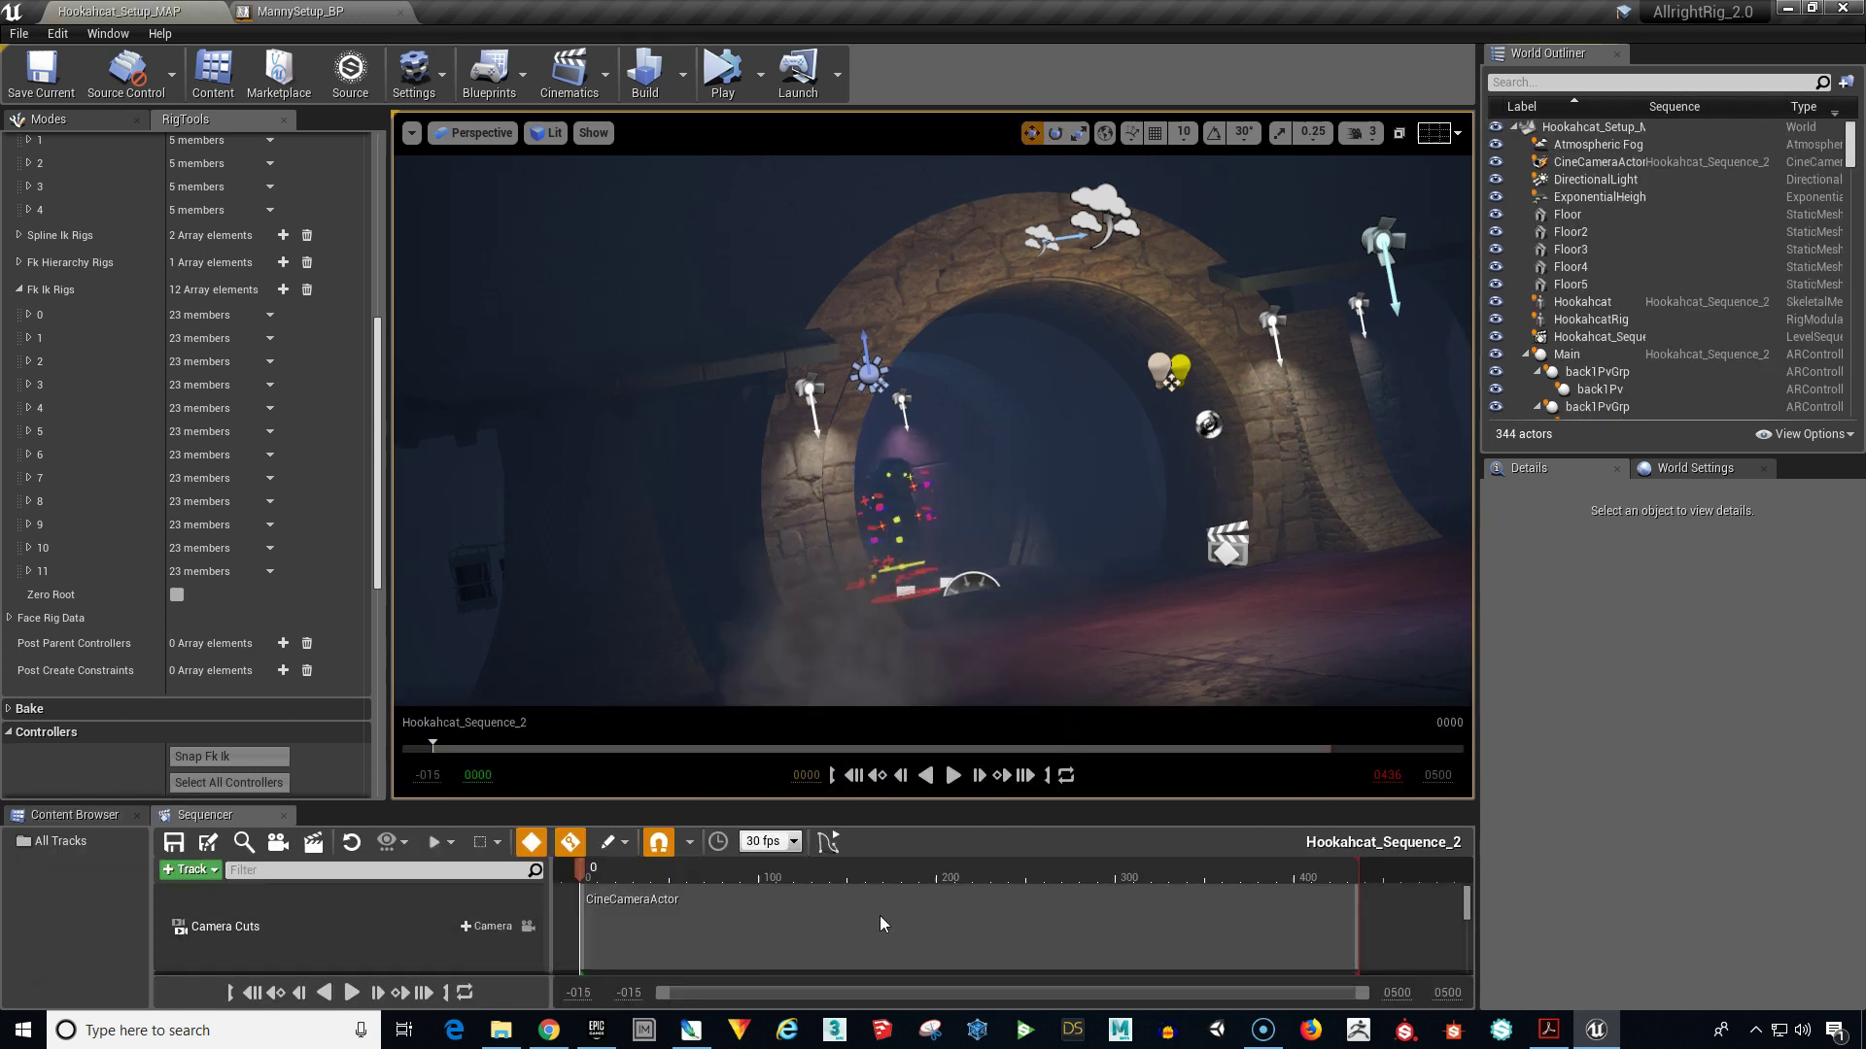
pyautogui.click(528, 934)
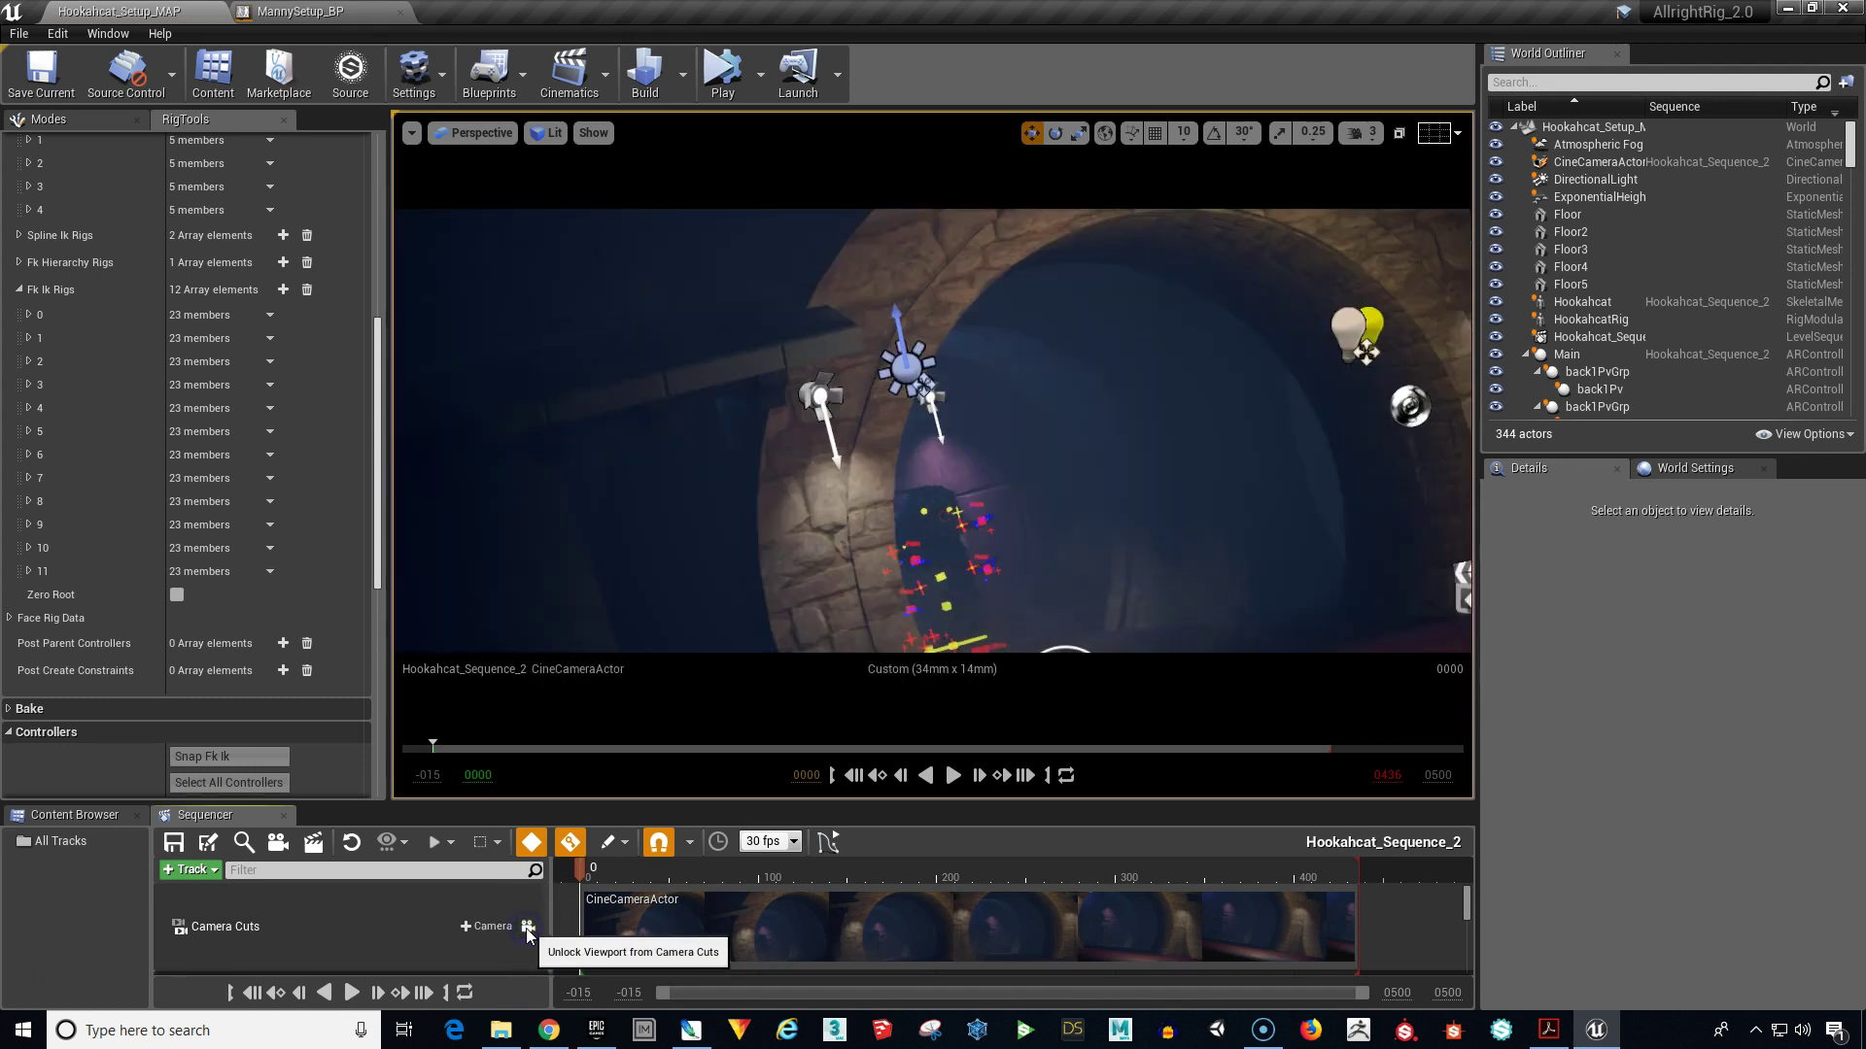
pyautogui.click(1130, 463)
pyautogui.press('g')
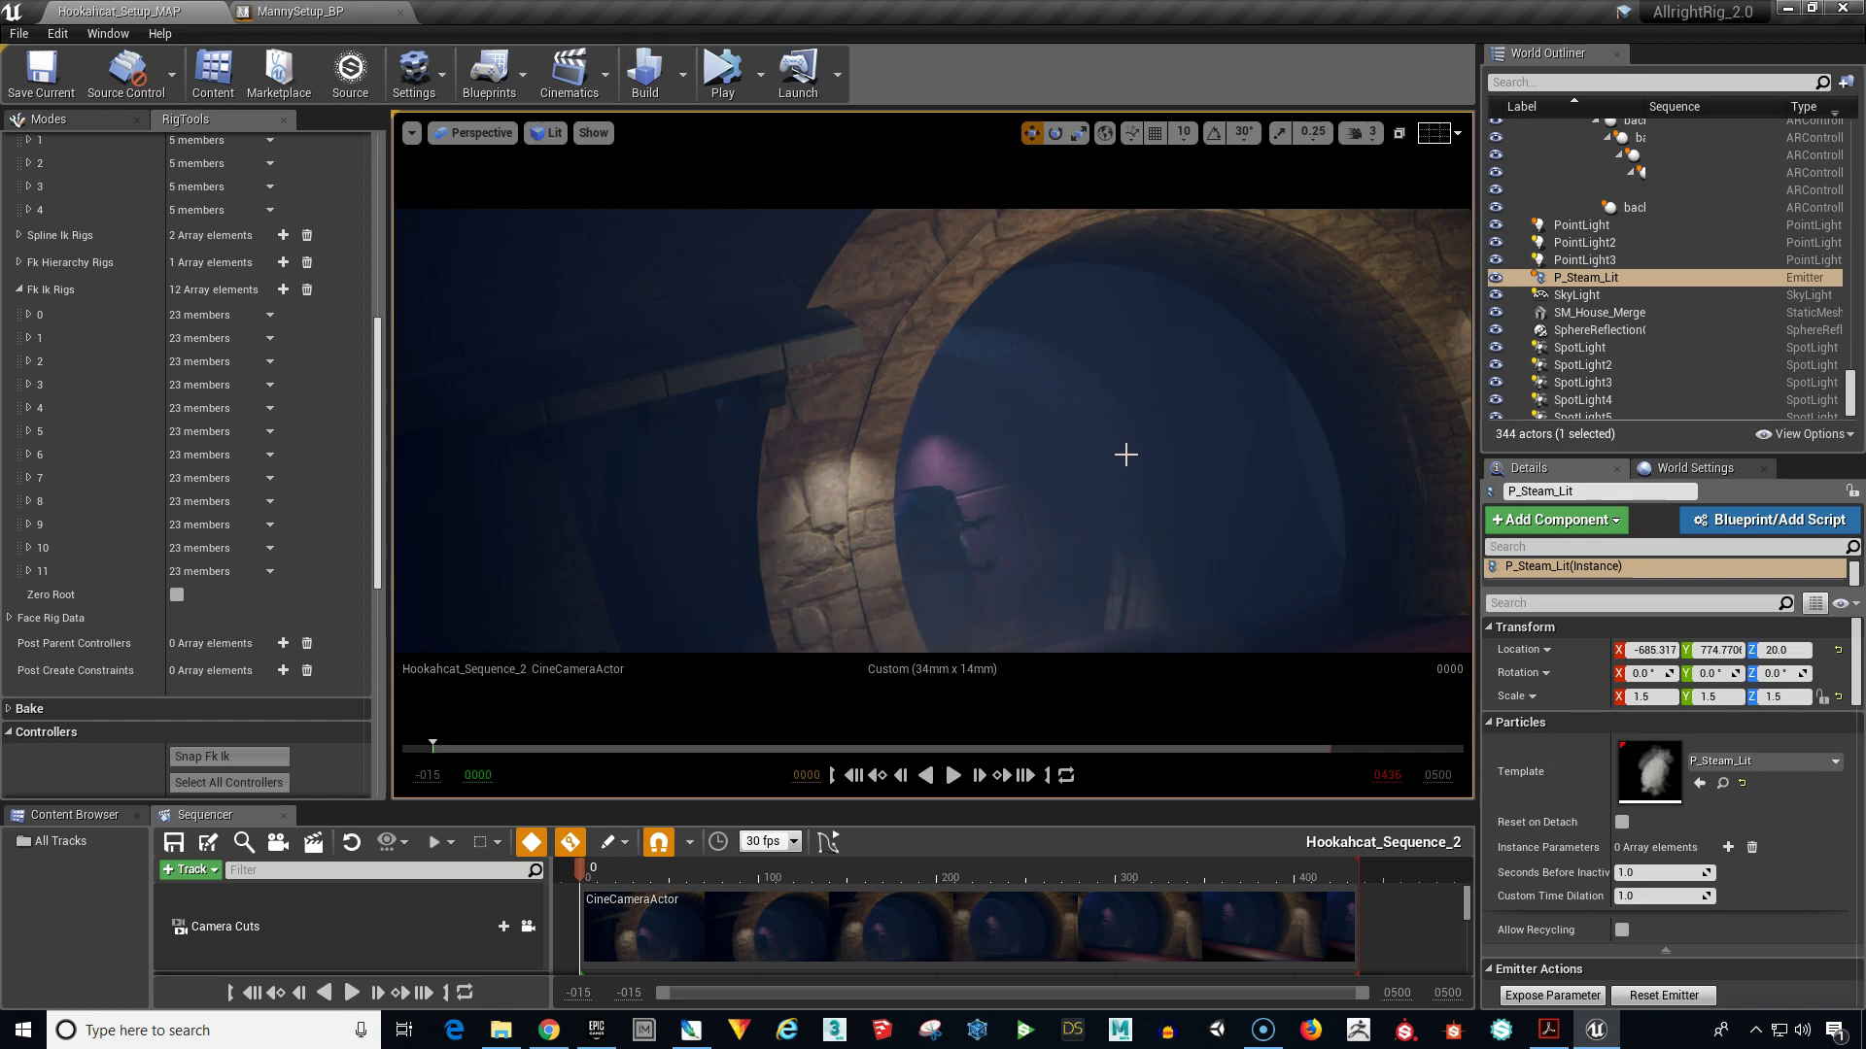
pyautogui.click(1147, 465)
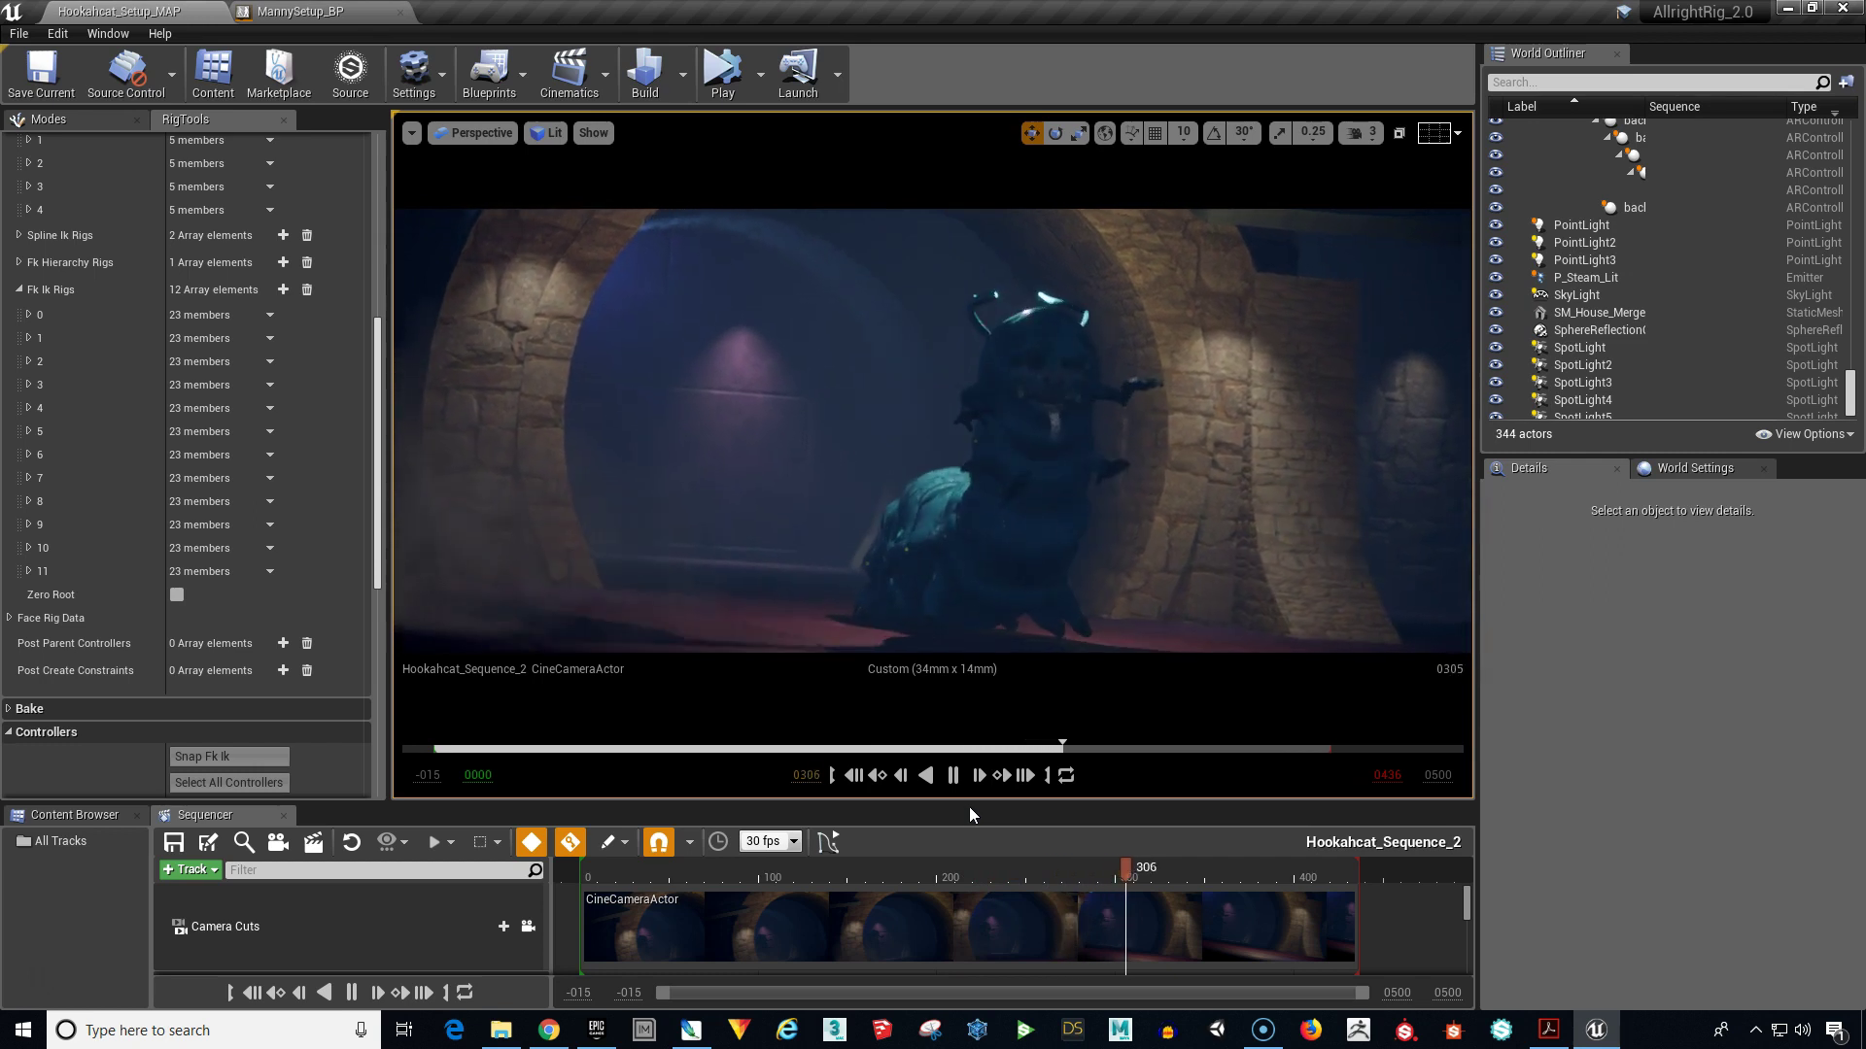
# Step: Play and stop Hookahcat_Sequence_2, then enable Game View to hide editor icons in the camera view
pyautogui.click(955, 811)
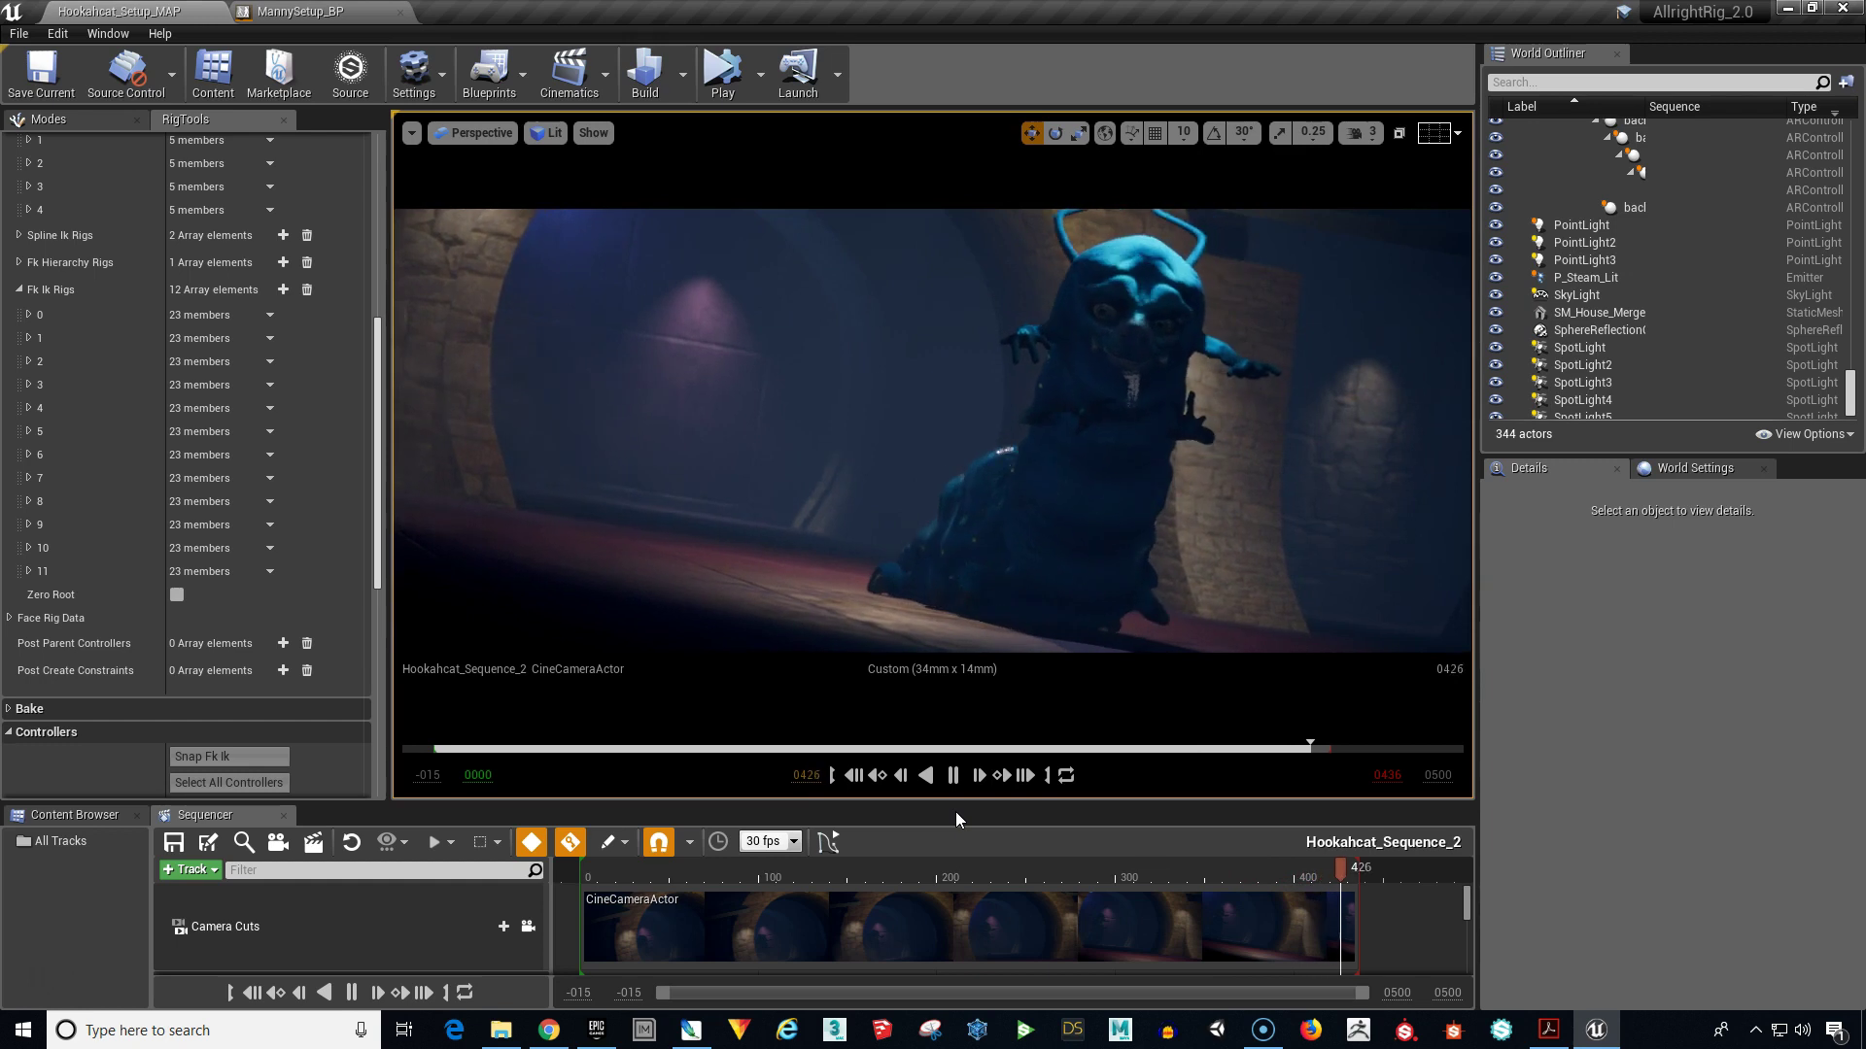
pyautogui.click(950, 778)
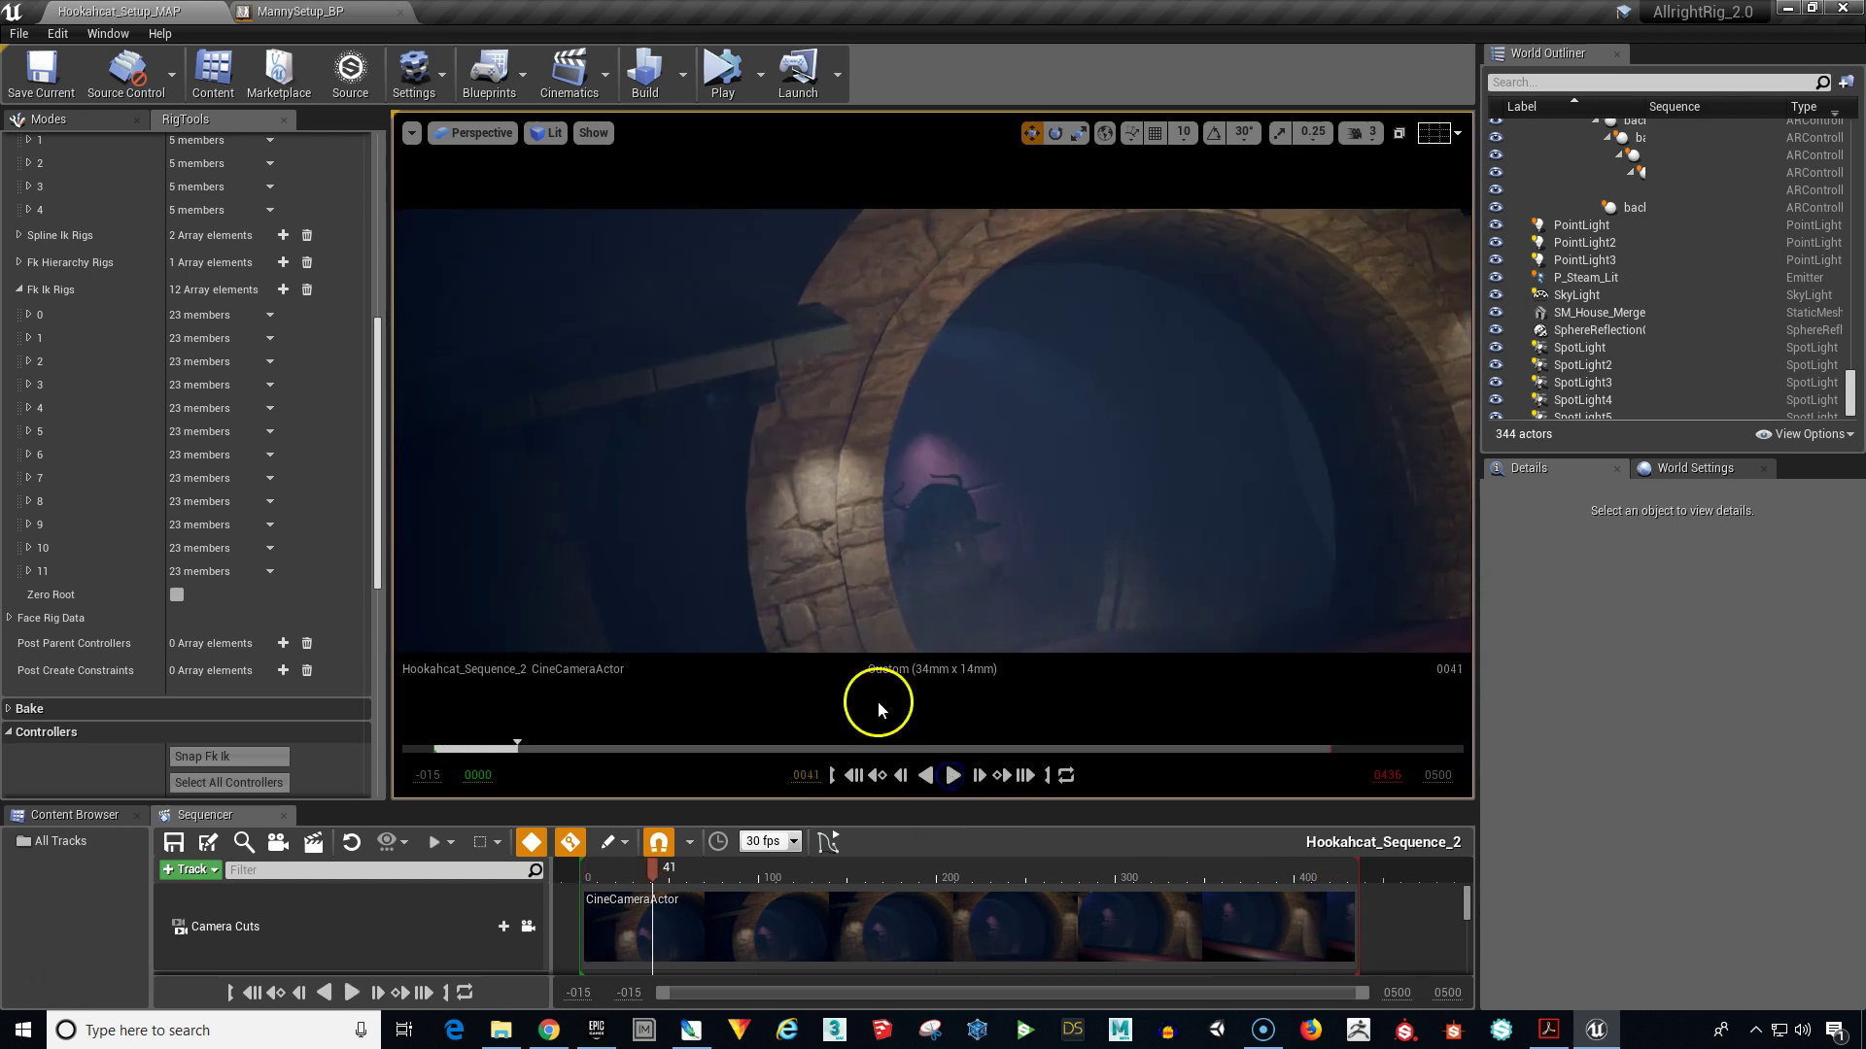
pyautogui.click(773, 575)
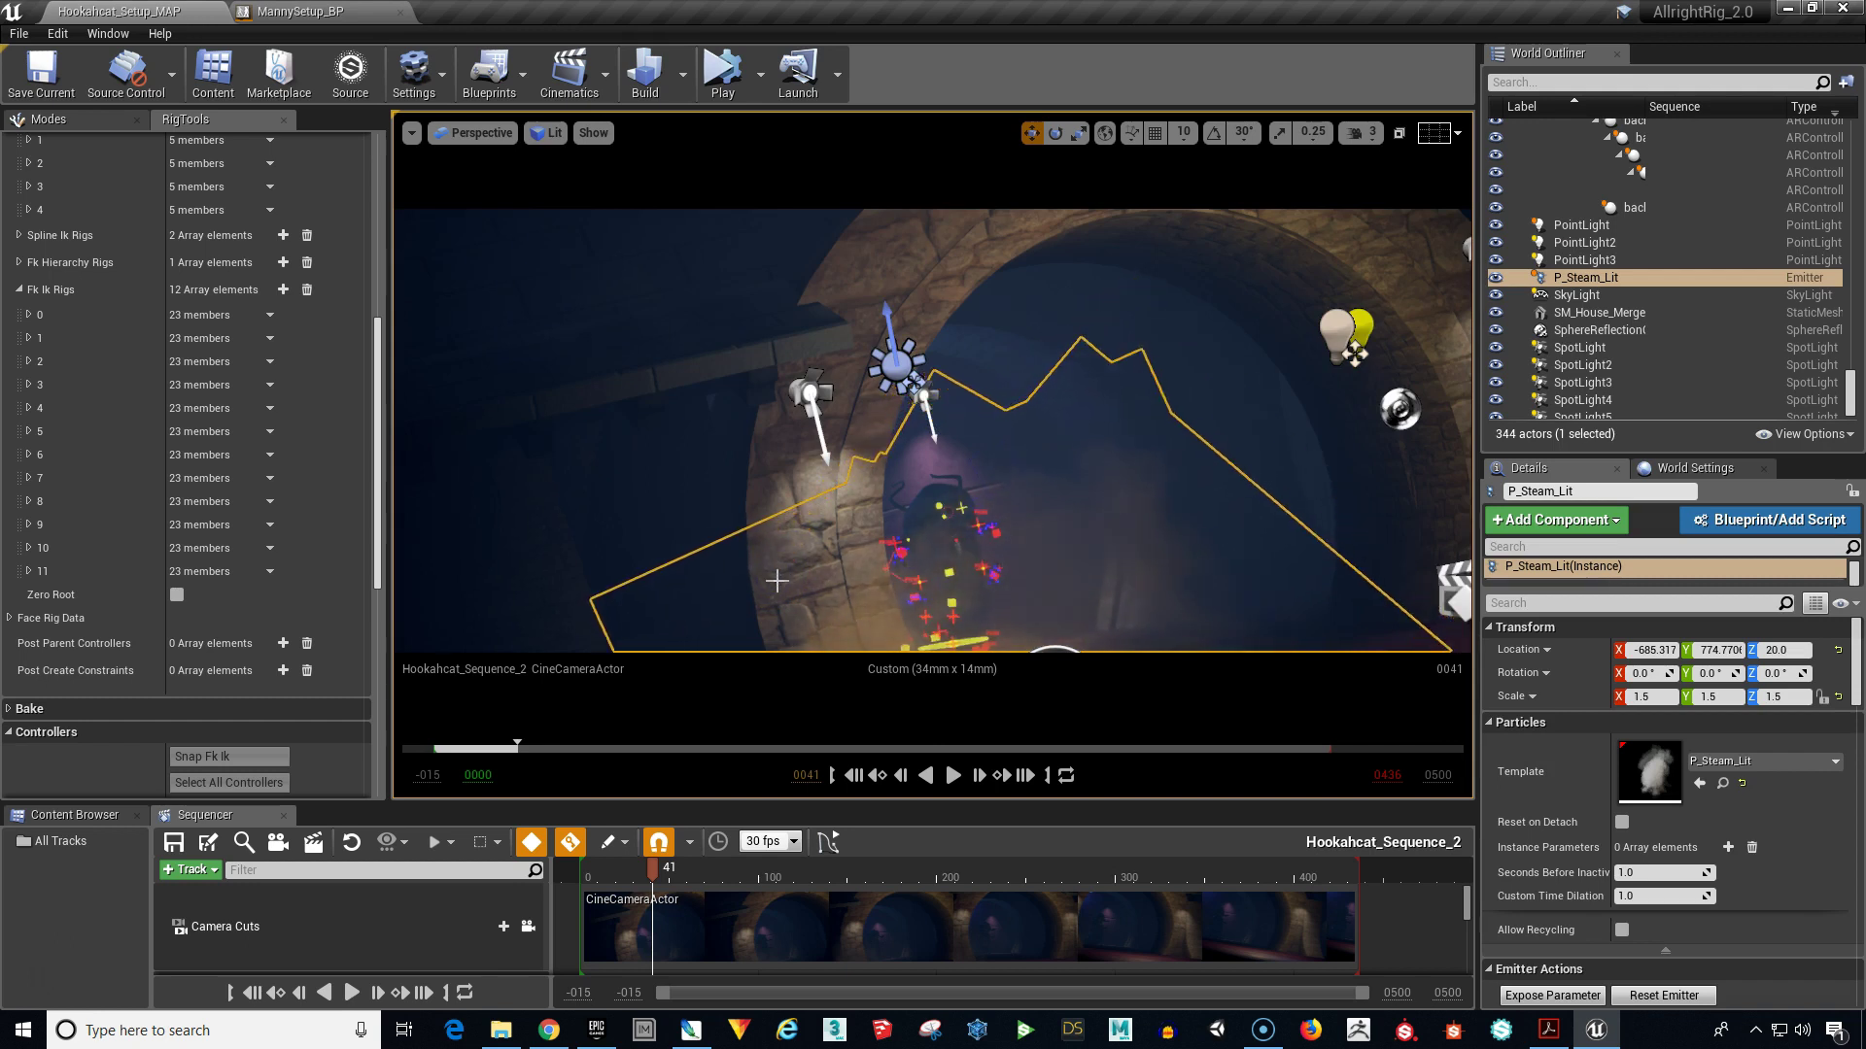
pyautogui.click(787, 589)
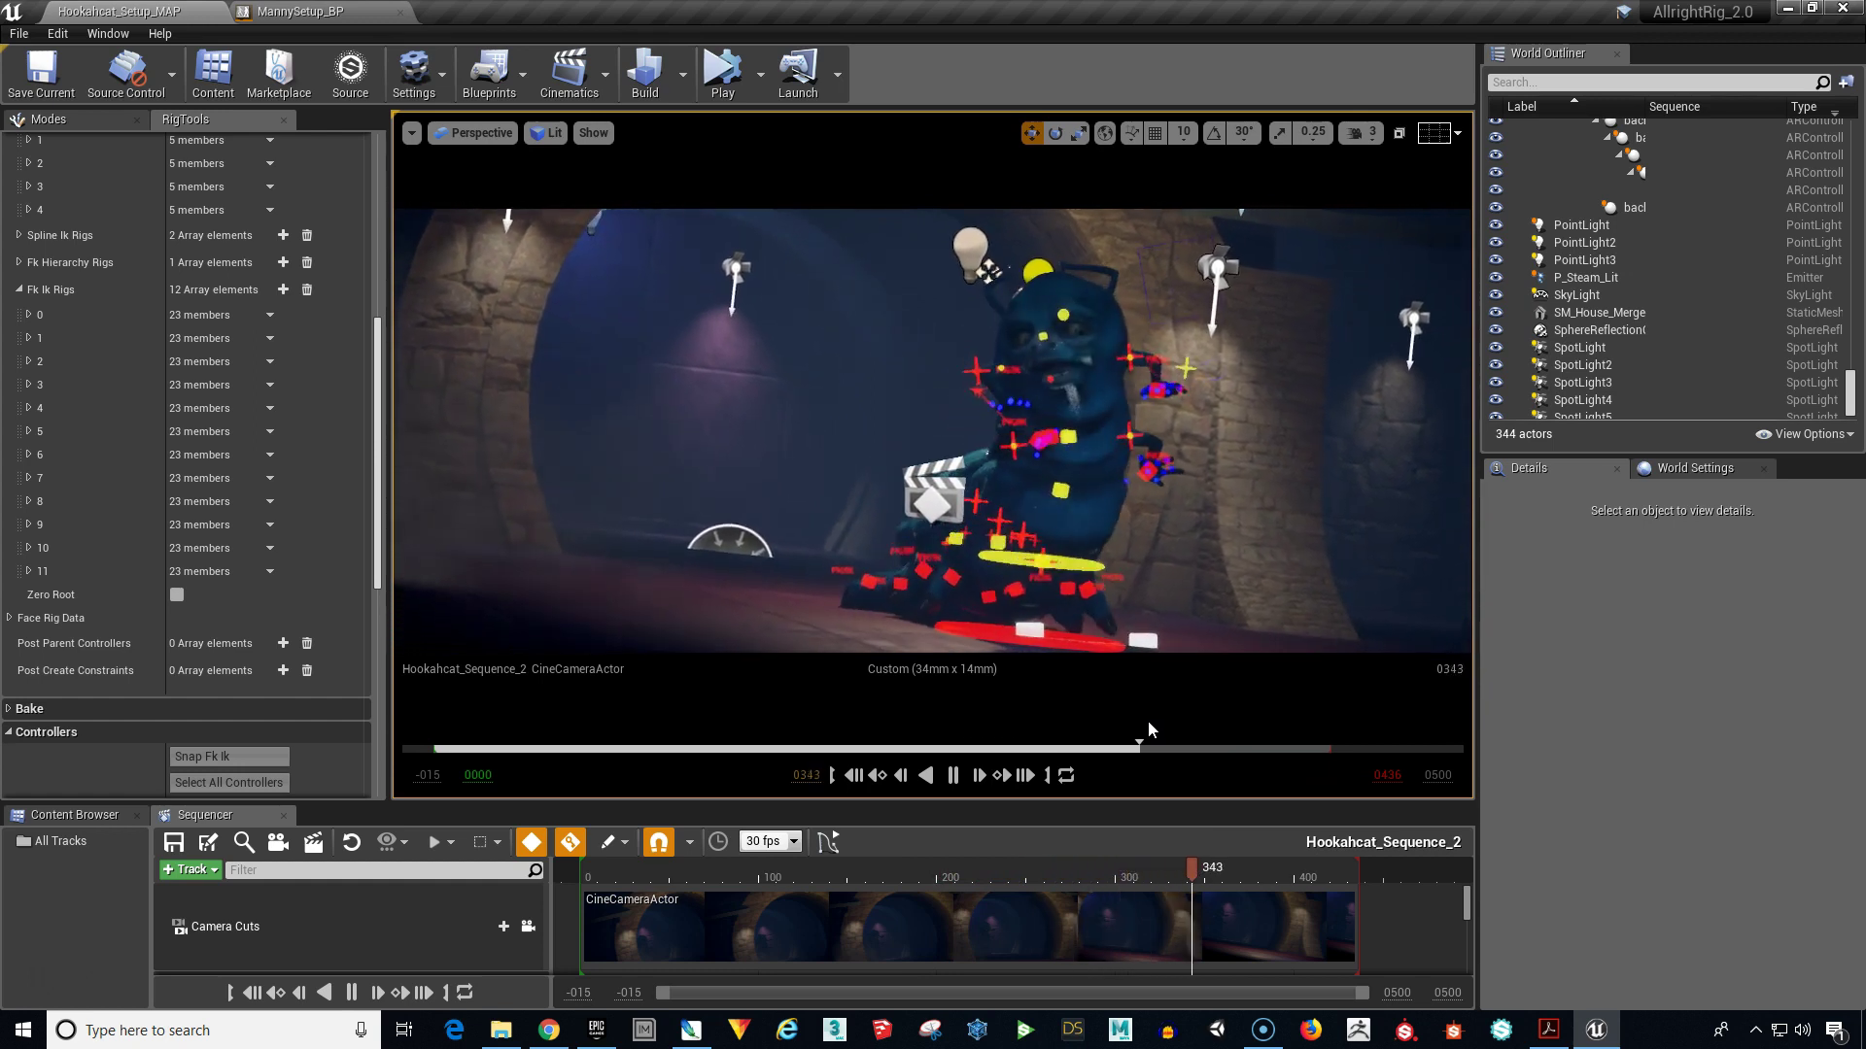
pyautogui.click(411, 135)
pyautogui.click(420, 405)
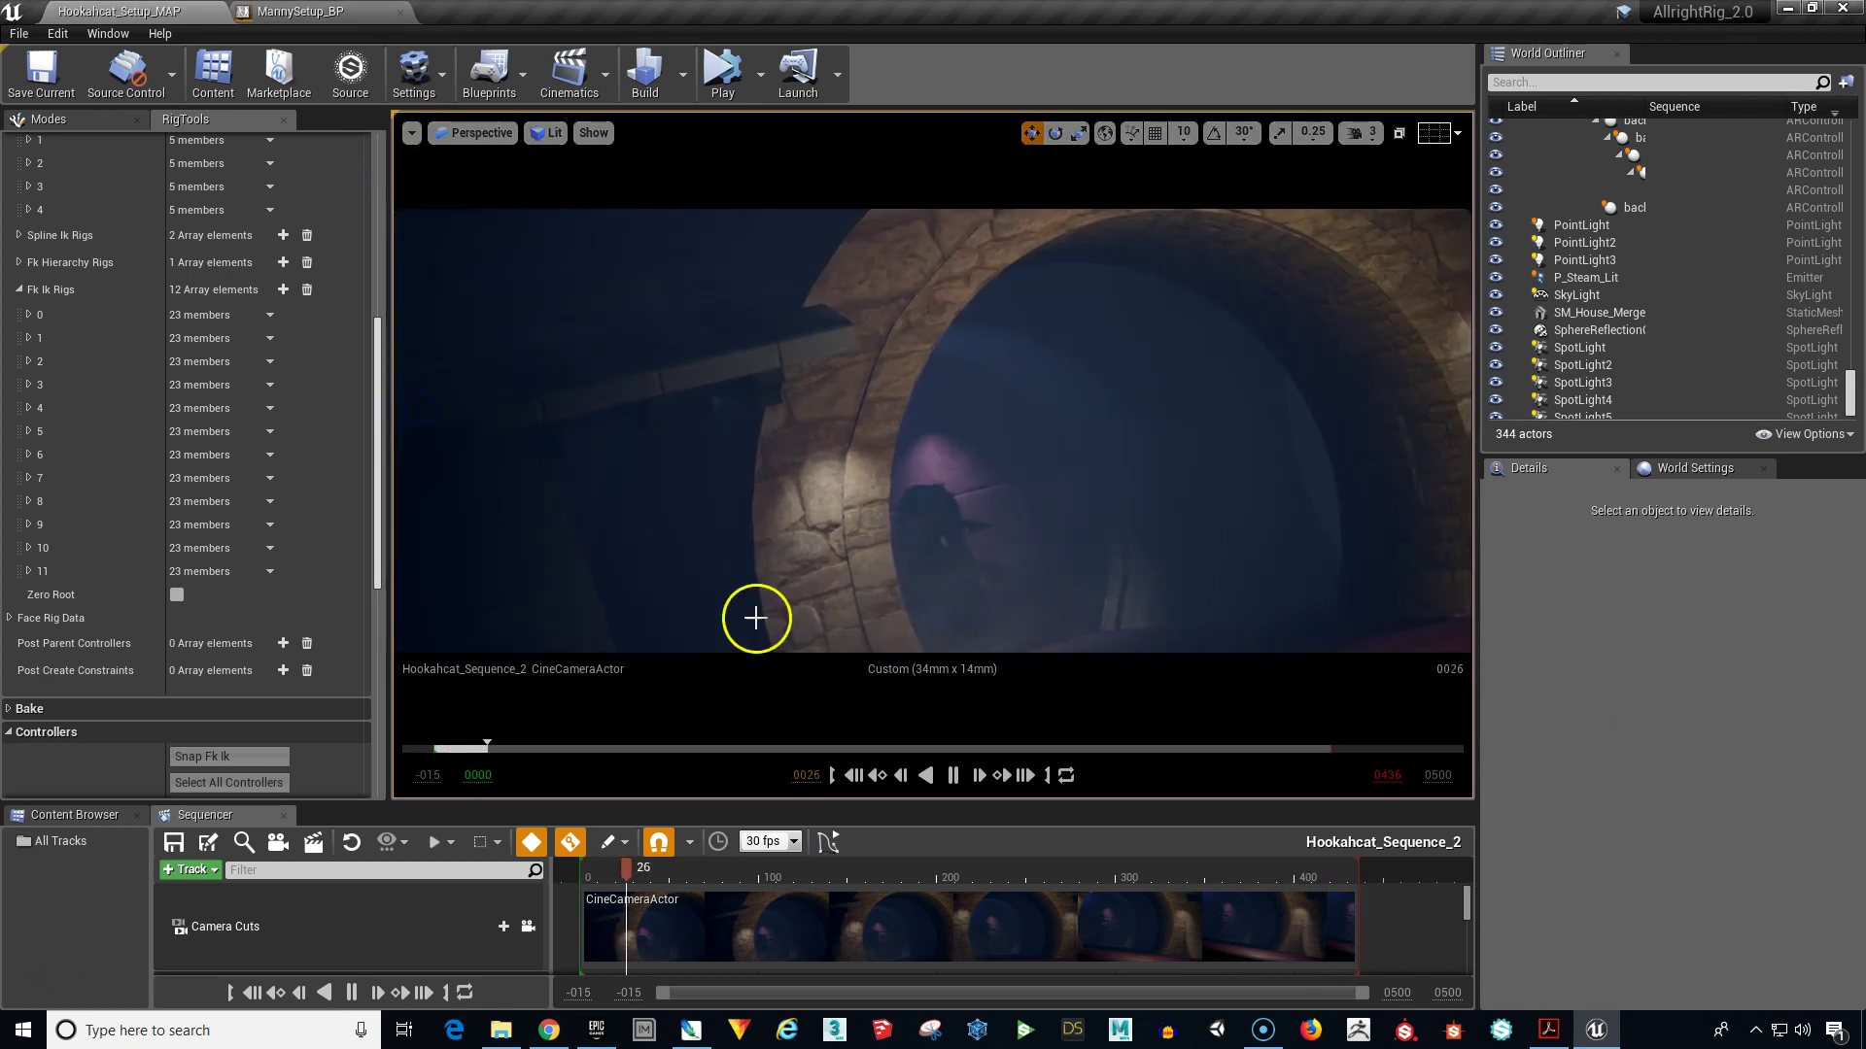